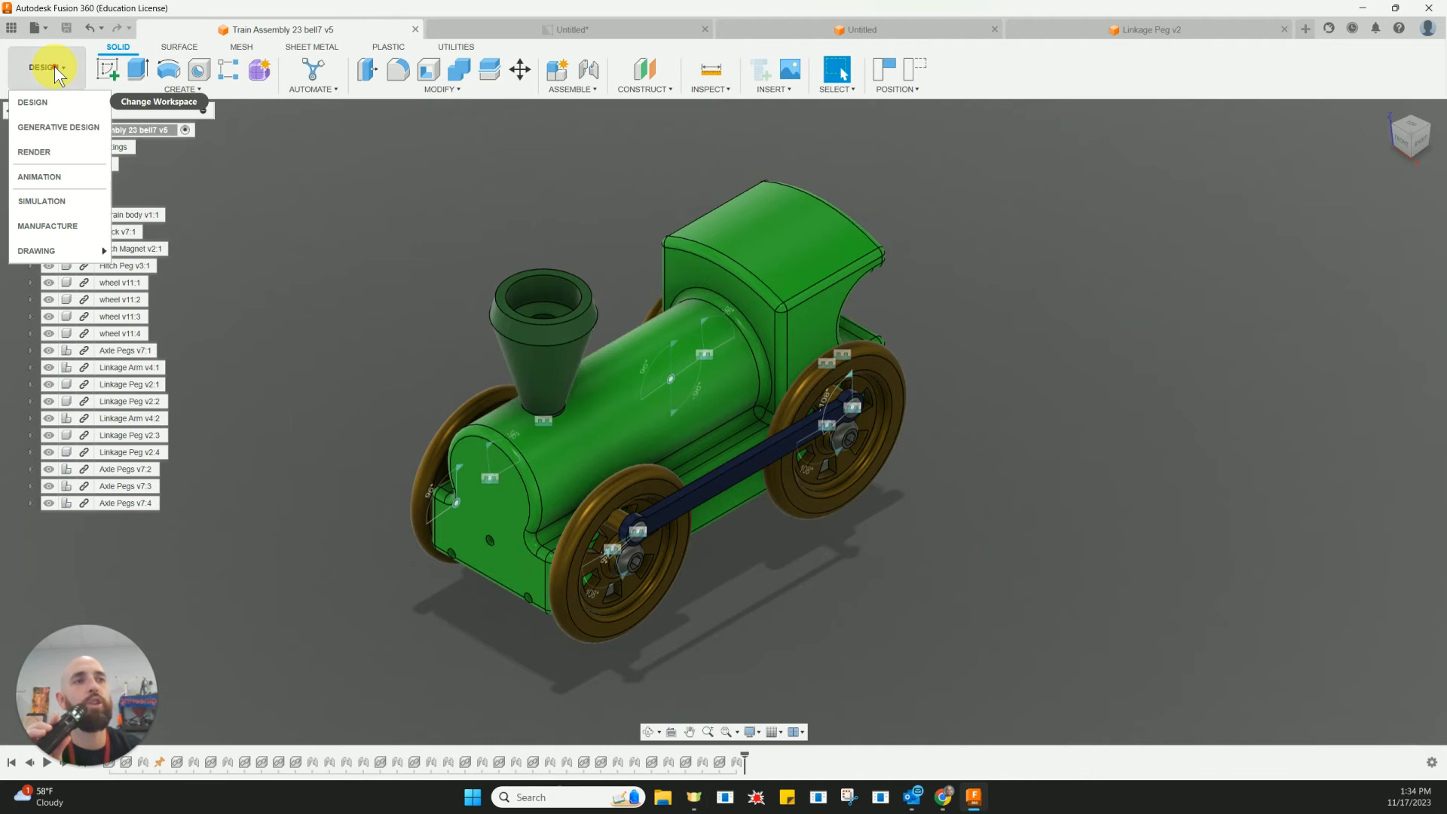
# View the train assembly in the Animation workspace and return to the Design workspace.
pyautogui.click(69, 178)
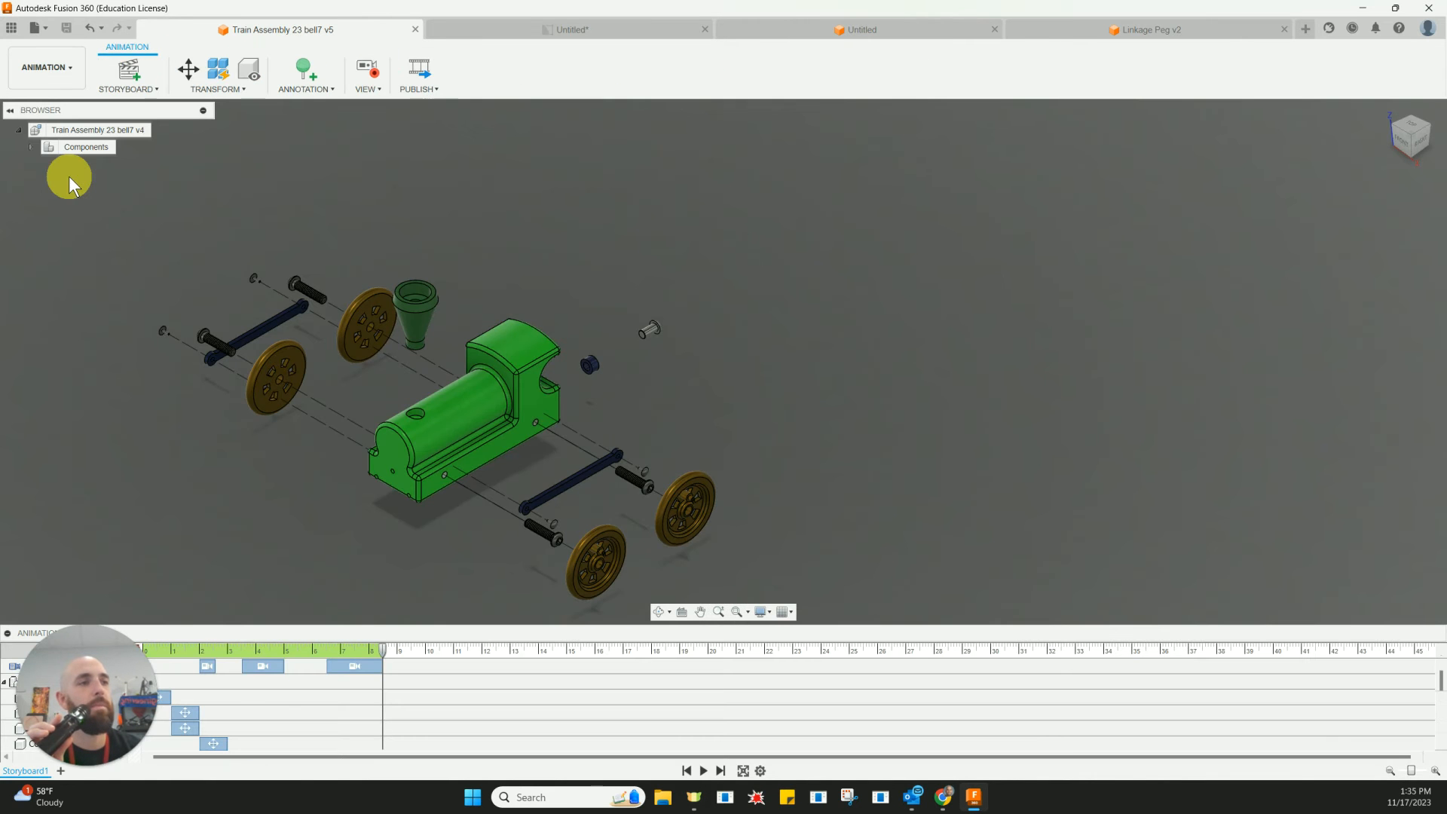
pyautogui.click(58, 68)
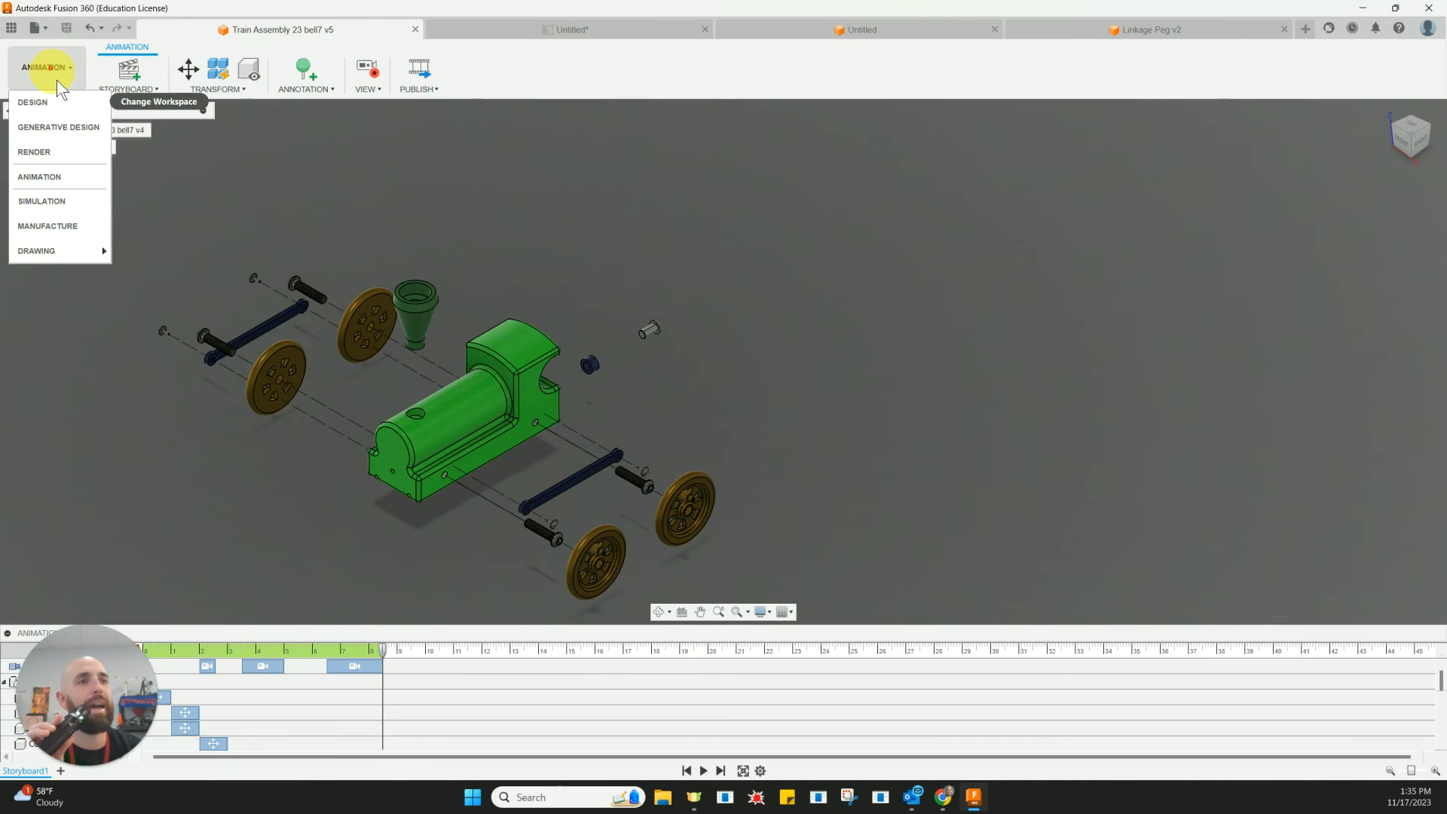
pyautogui.click(64, 103)
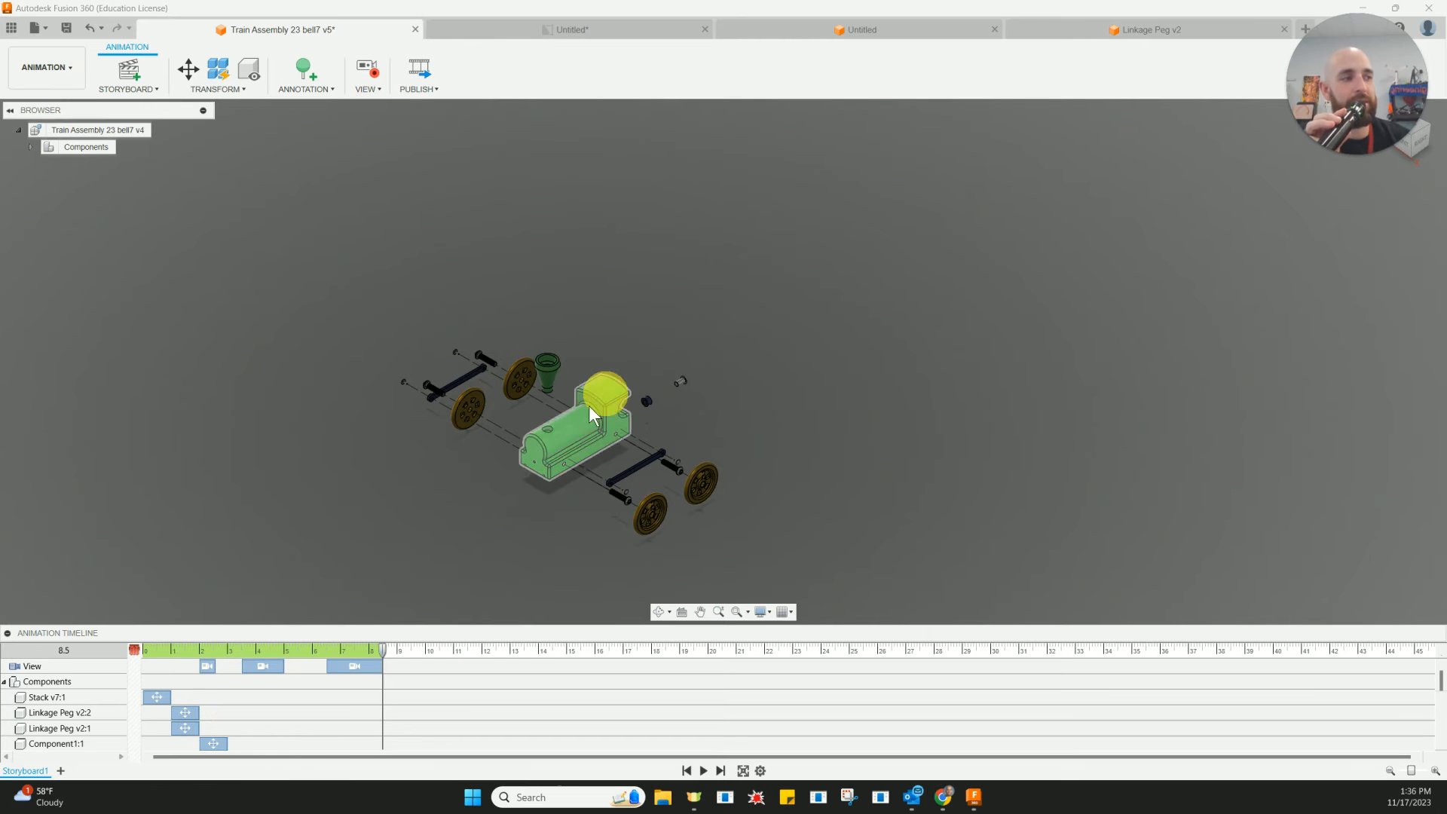
# Try to delete the only storyboard, Storyboard1.
pyautogui.scroll(5, 568, 437)
pyautogui.moveTo(385, 553); pyautogui.dragTo(432, 499, button='middle')
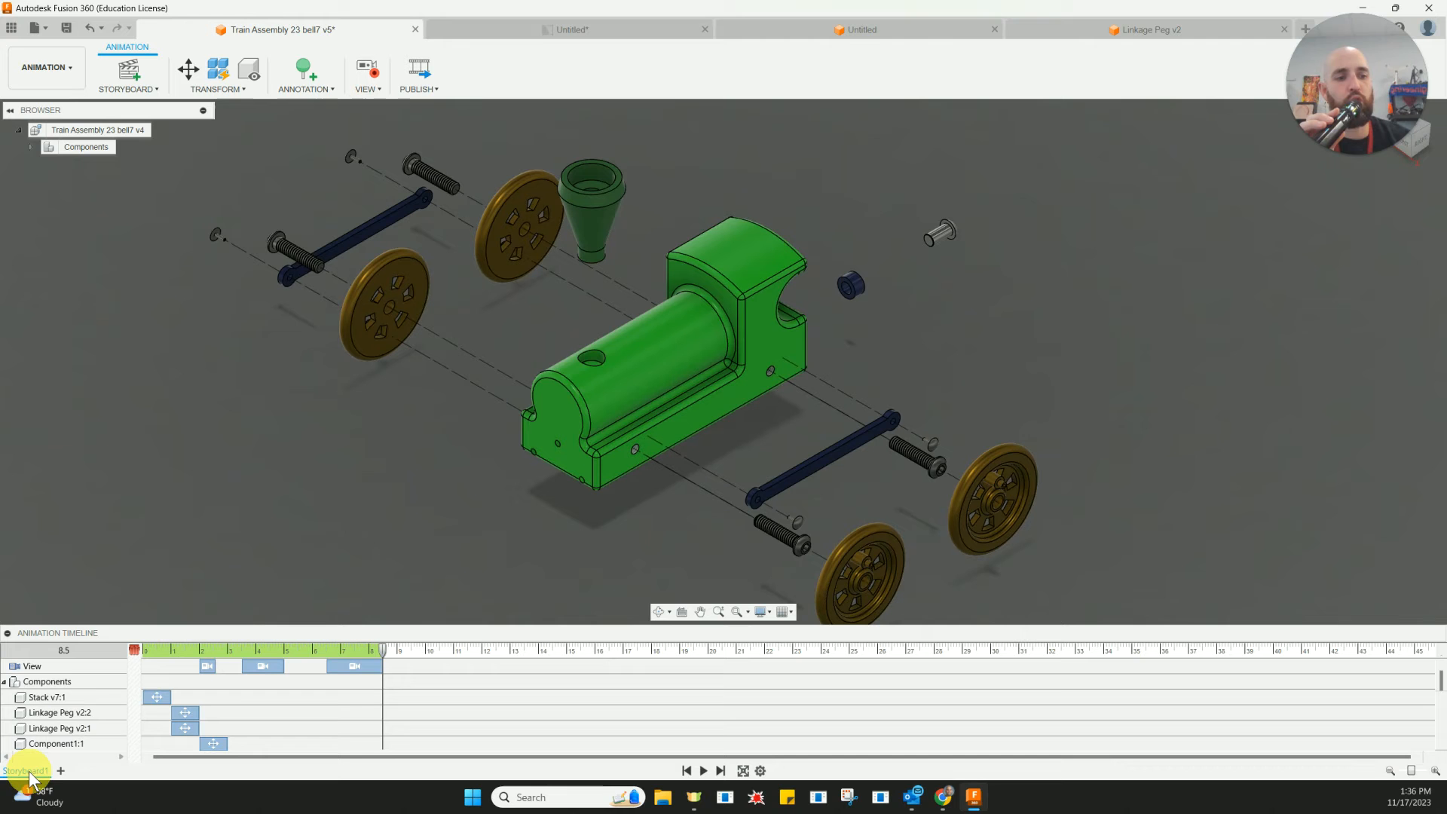
pyautogui.rightClick(30, 772)
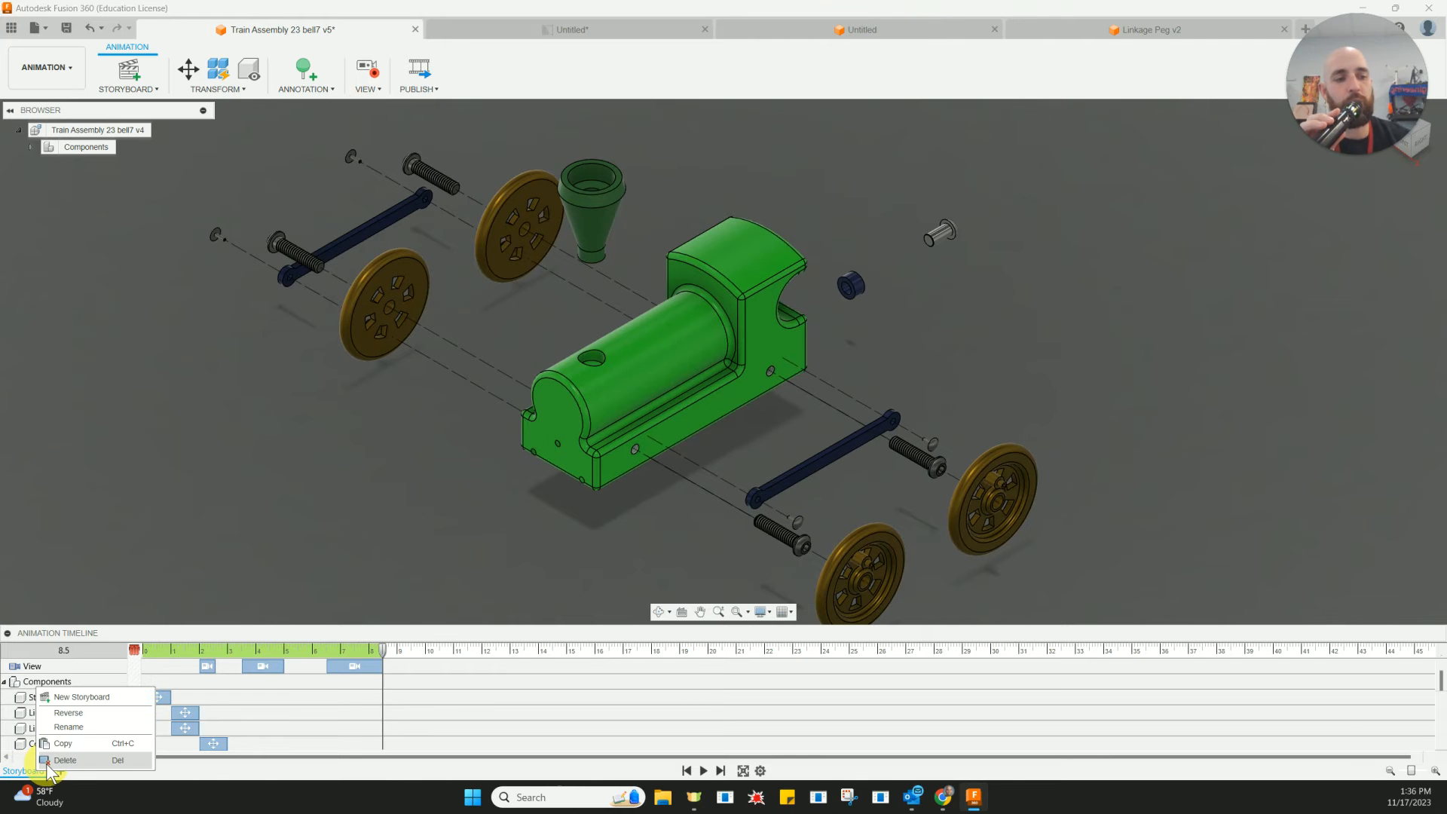
pyautogui.click(48, 762)
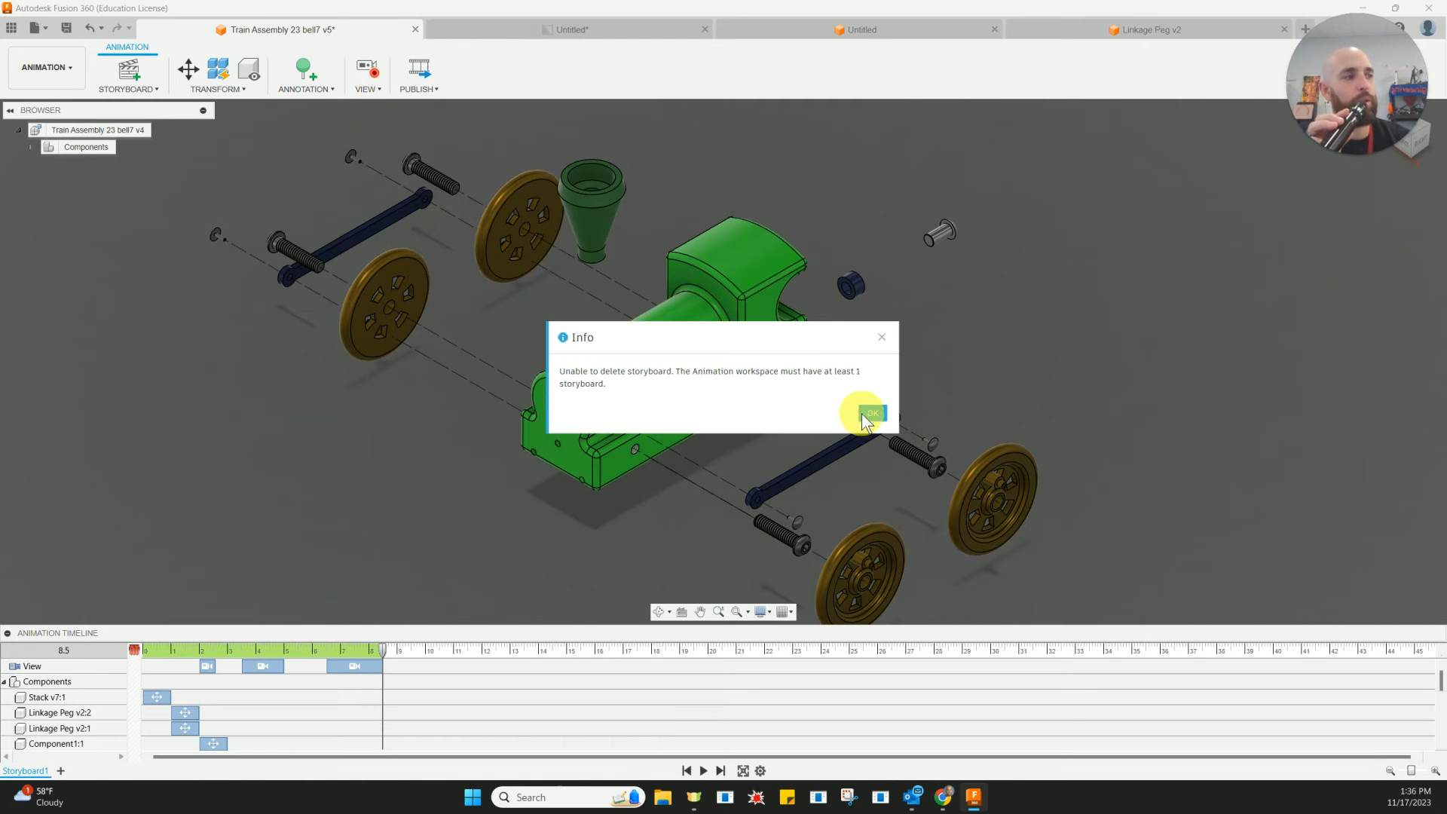
pyautogui.click(865, 414)
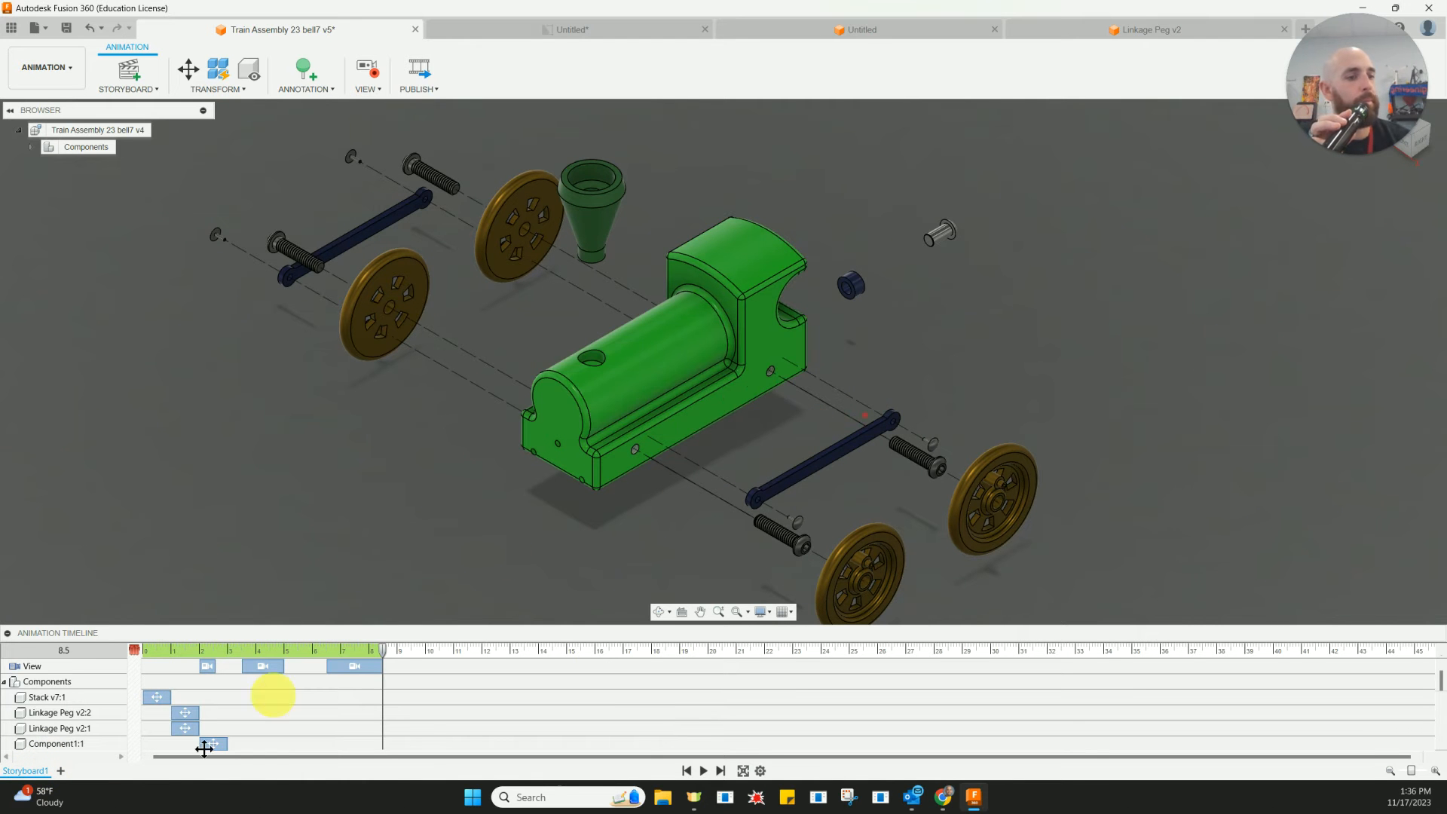
# Create two new storyboards of the Clean type showing the fully assembled train.
pyautogui.click(62, 770)
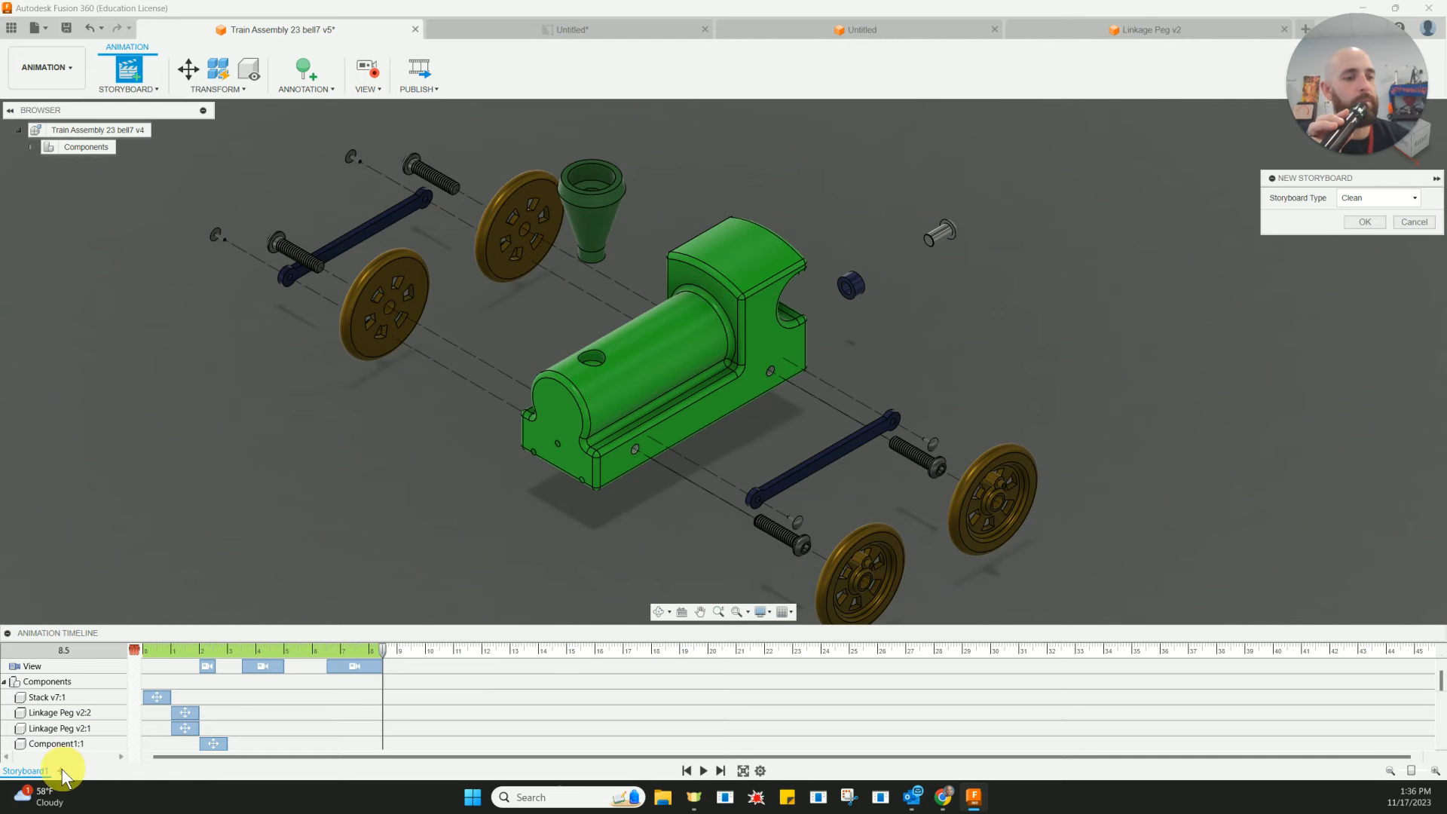
pyautogui.scroll(-3, 189, 549)
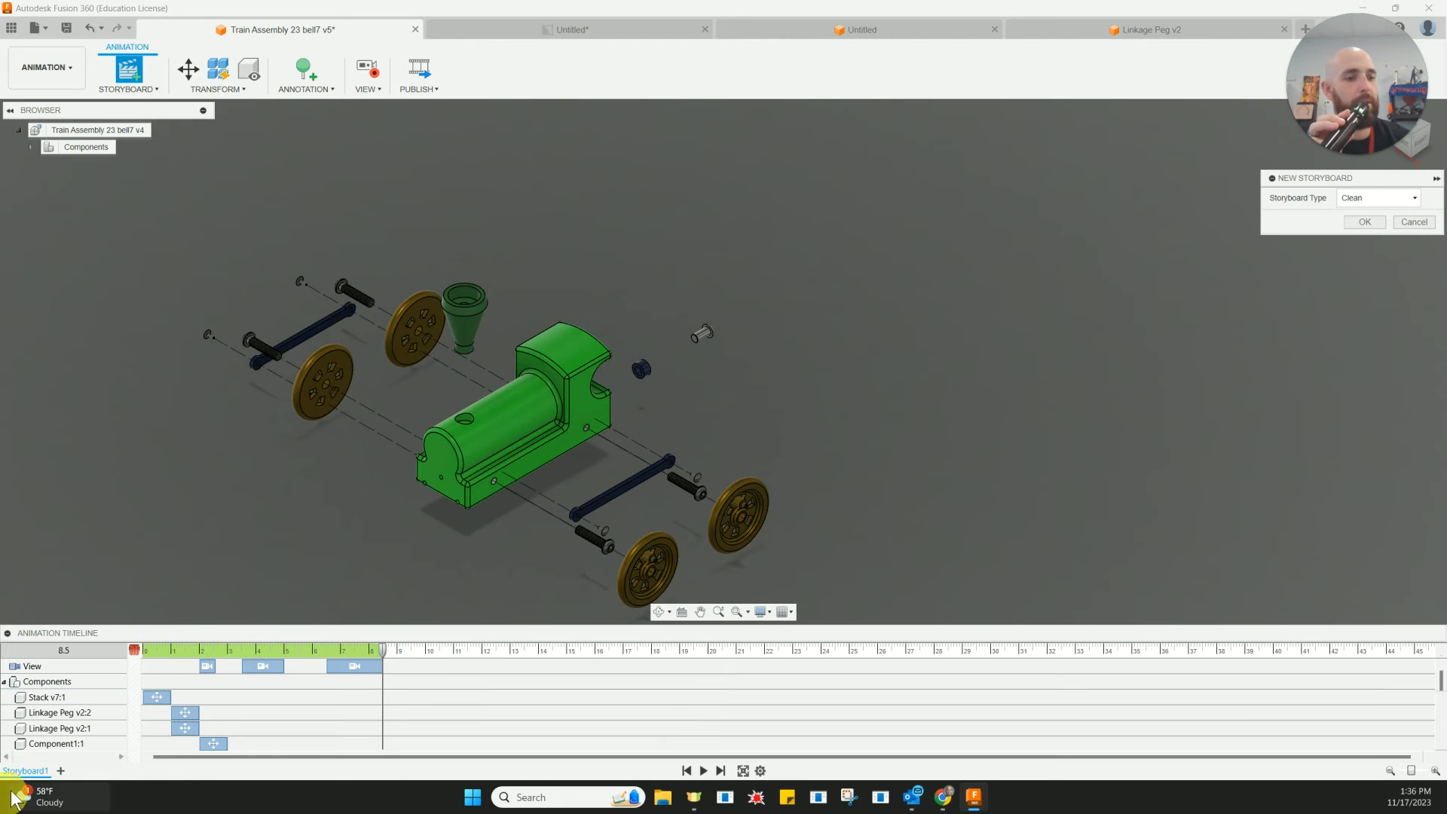
pyautogui.click(59, 770)
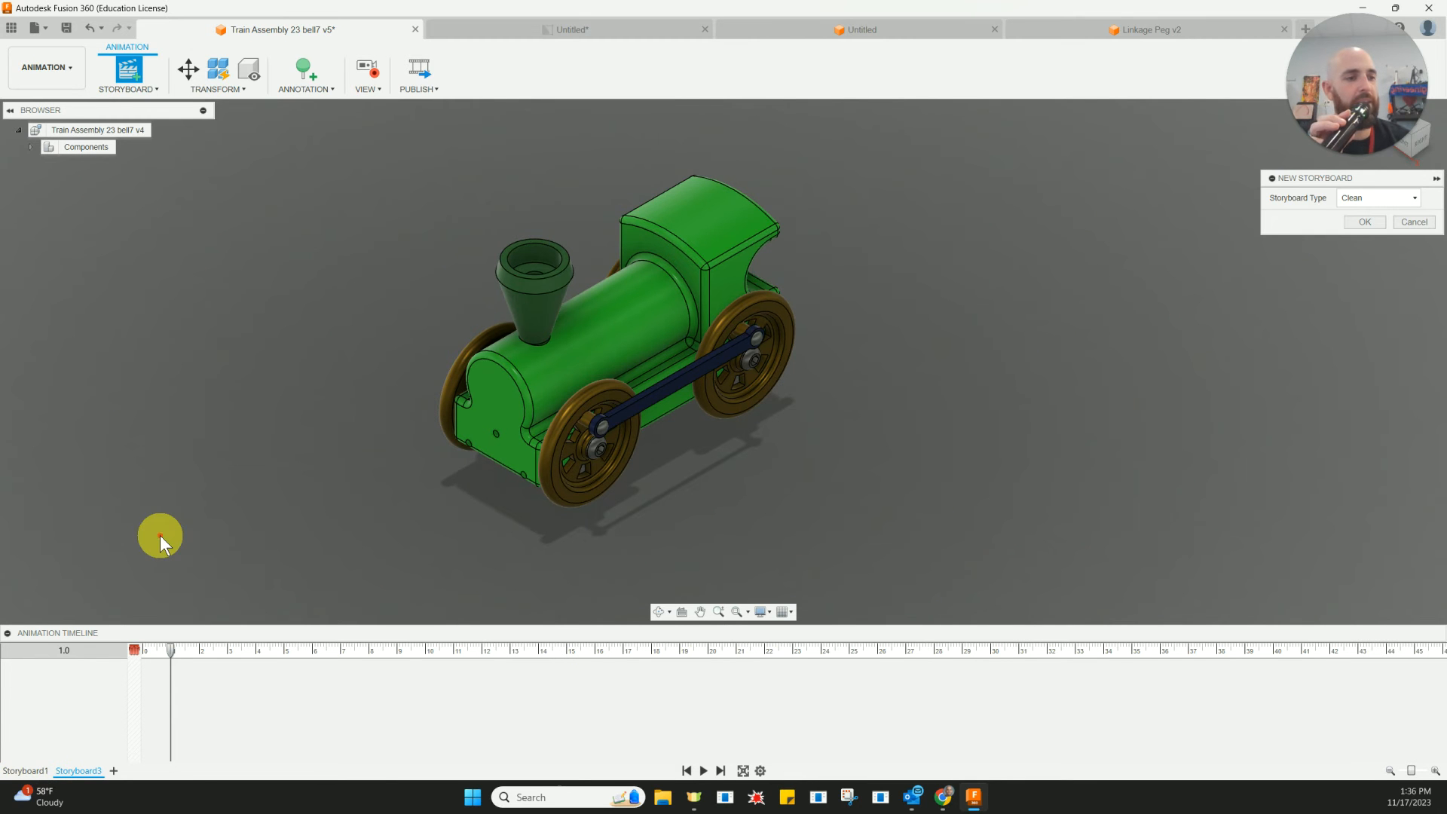
pyautogui.click(1357, 221)
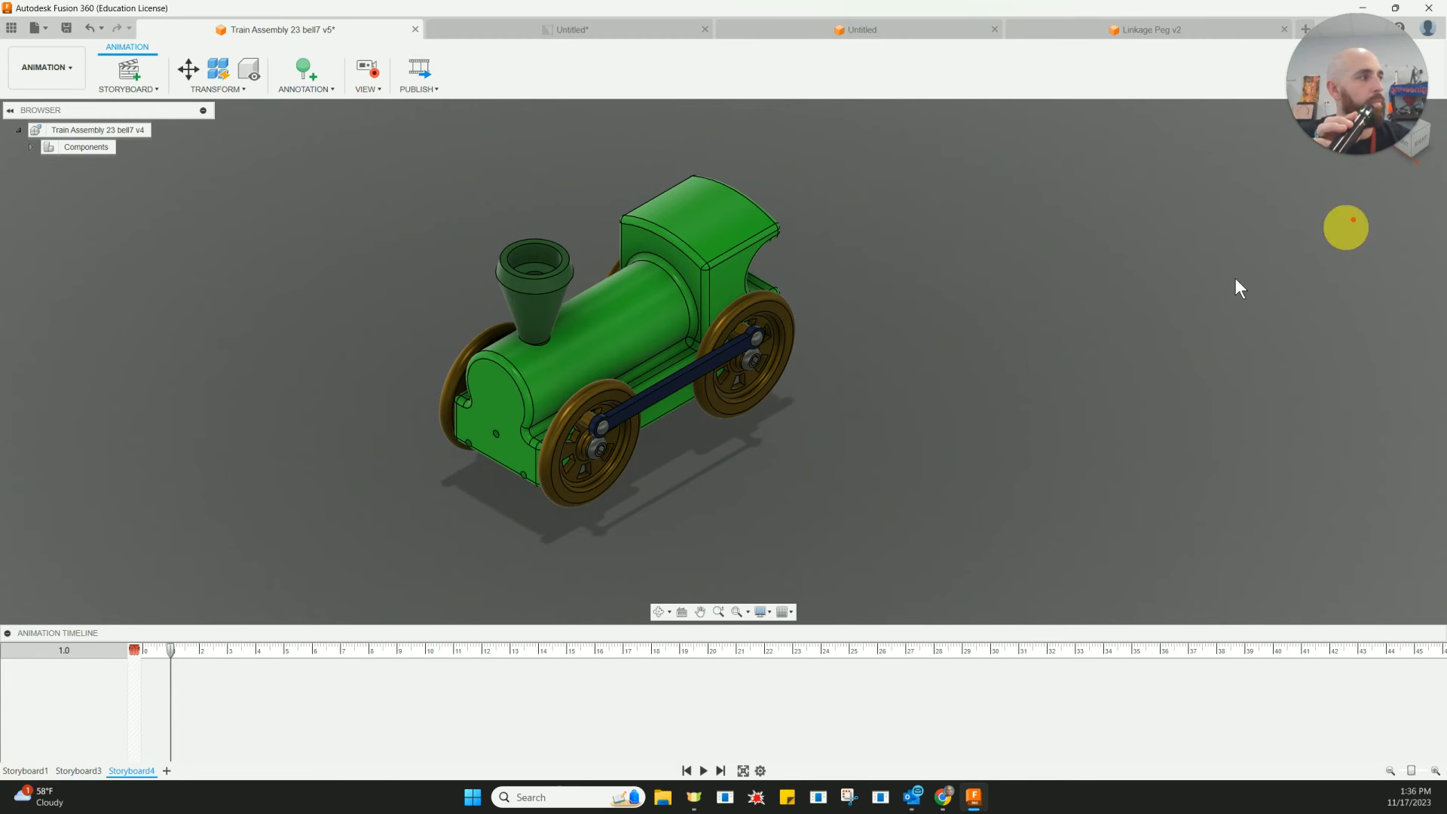
# Delete Storyboard1 and Storyboard3, keeping only the newest clean storyboard.
pyautogui.rightClick(35, 769)
pyautogui.click(60, 758)
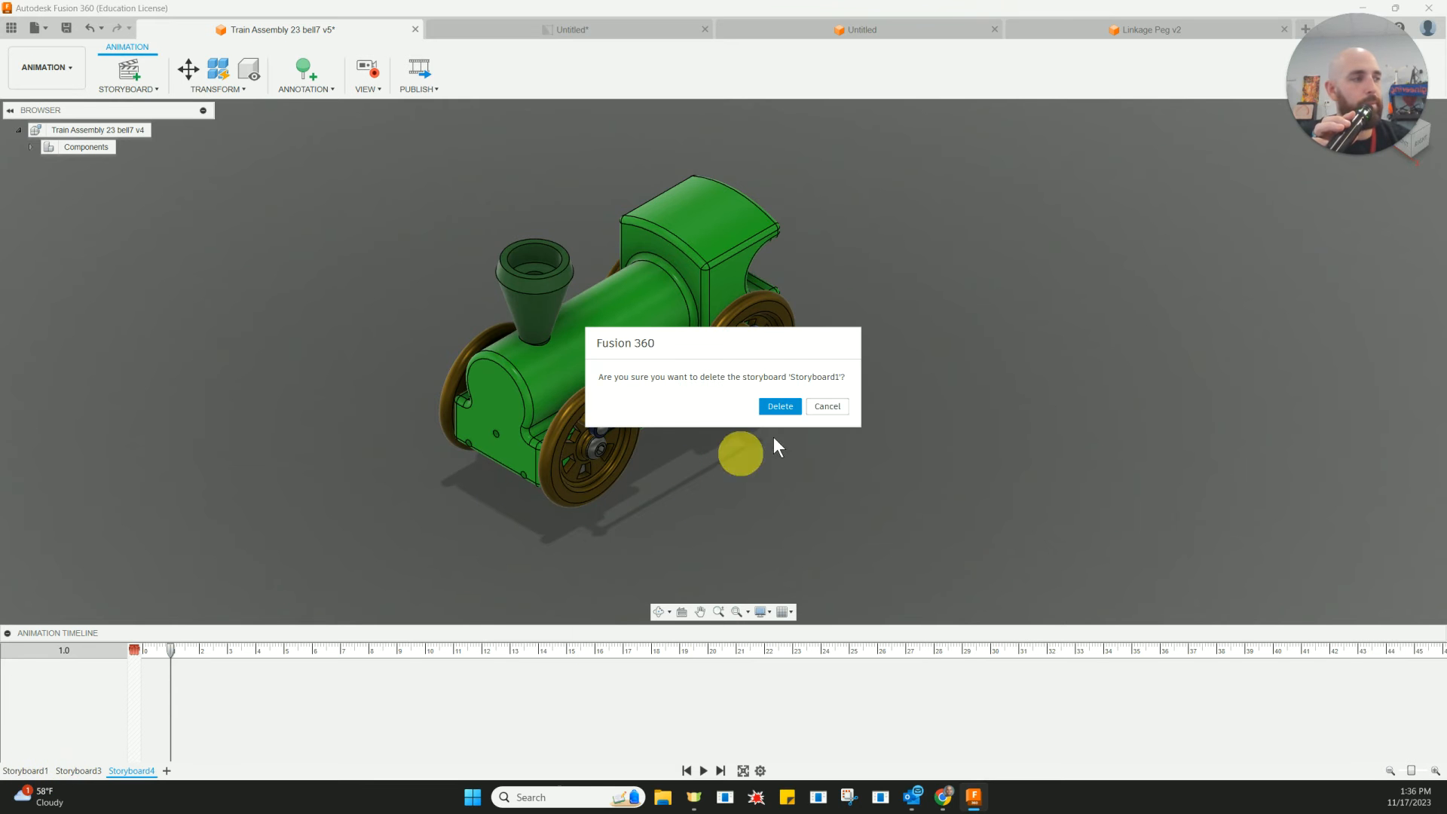
pyautogui.click(780, 406)
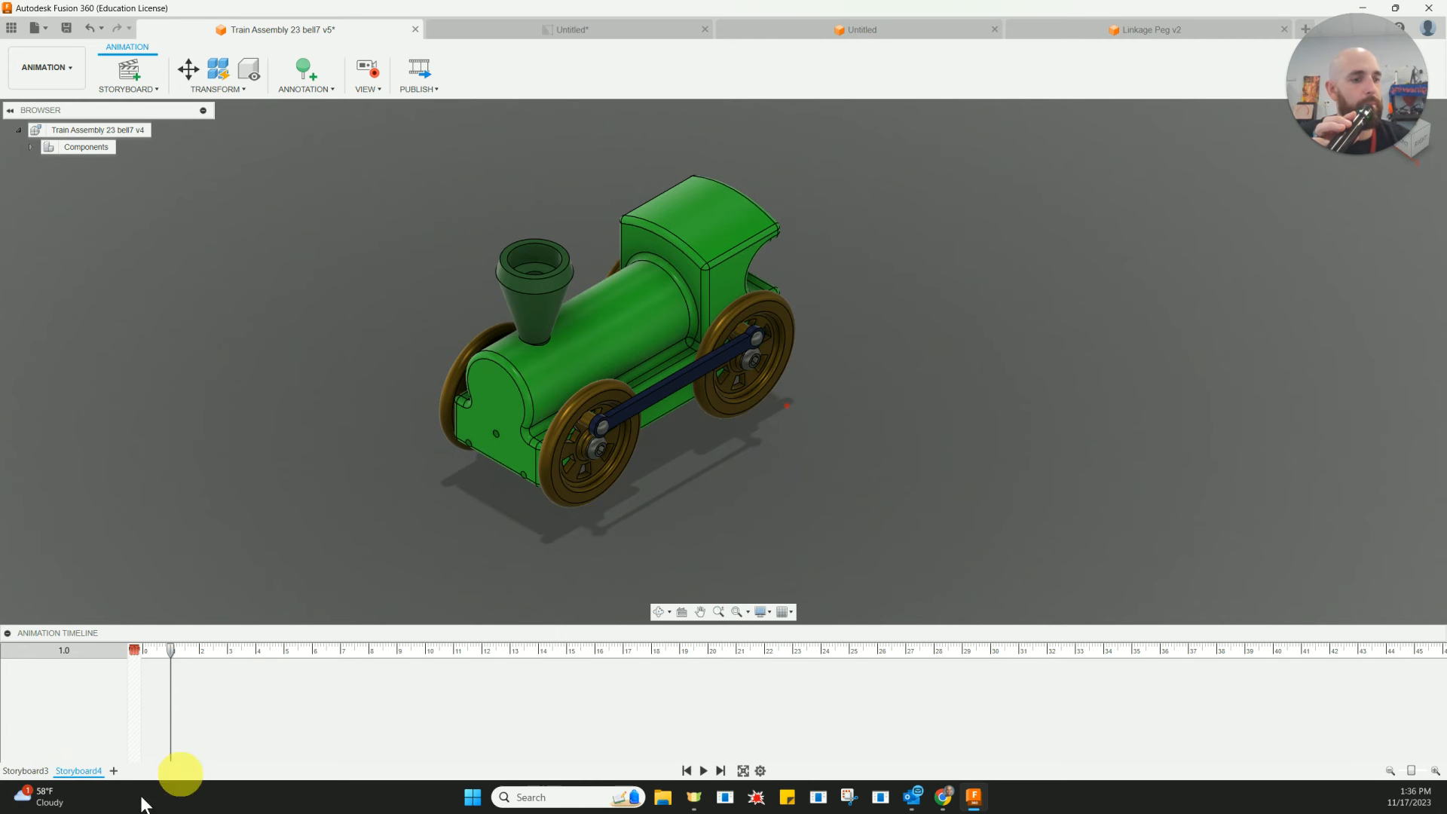
pyautogui.rightClick(37, 768)
pyautogui.click(74, 757)
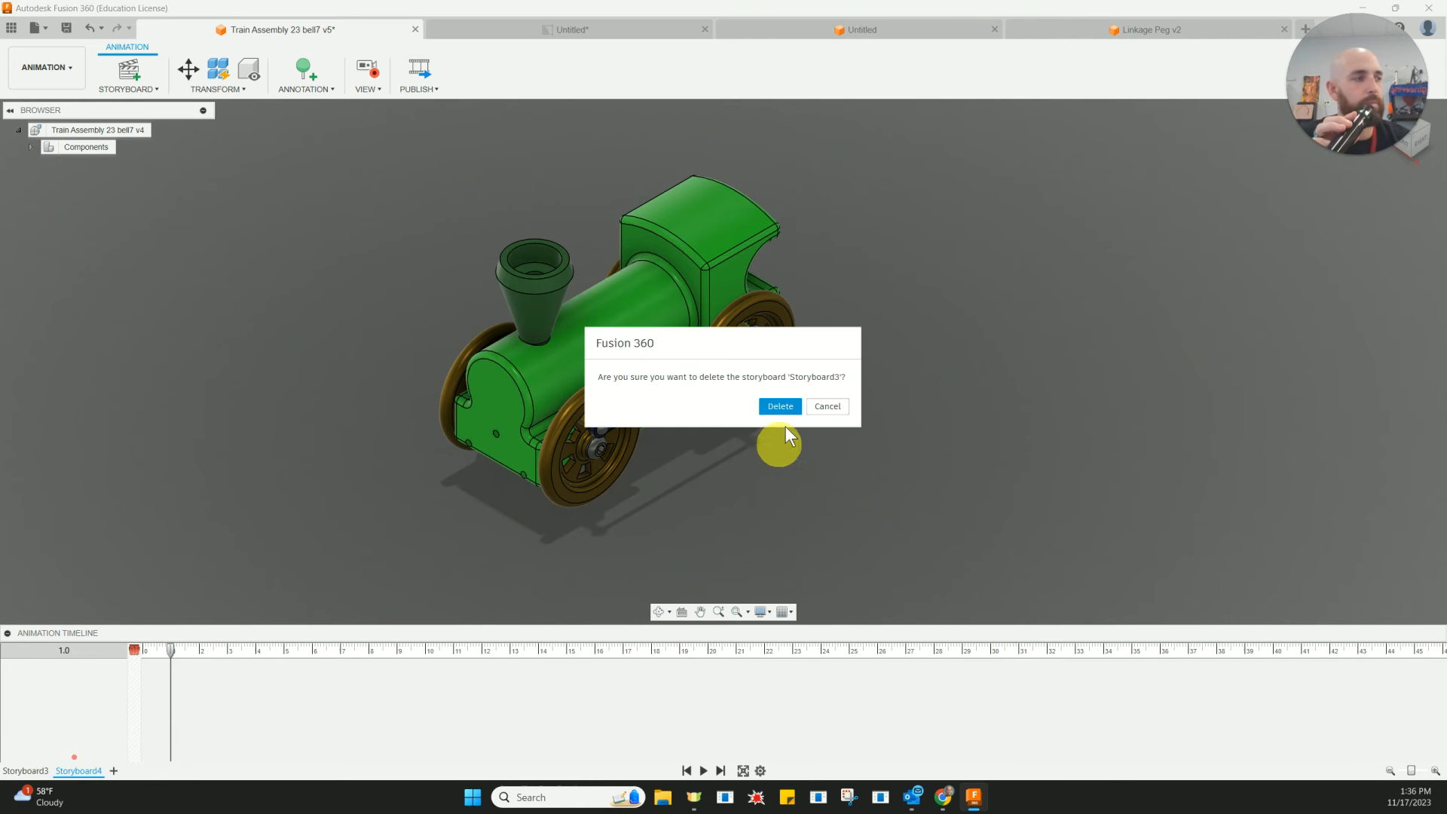
pyautogui.click(783, 409)
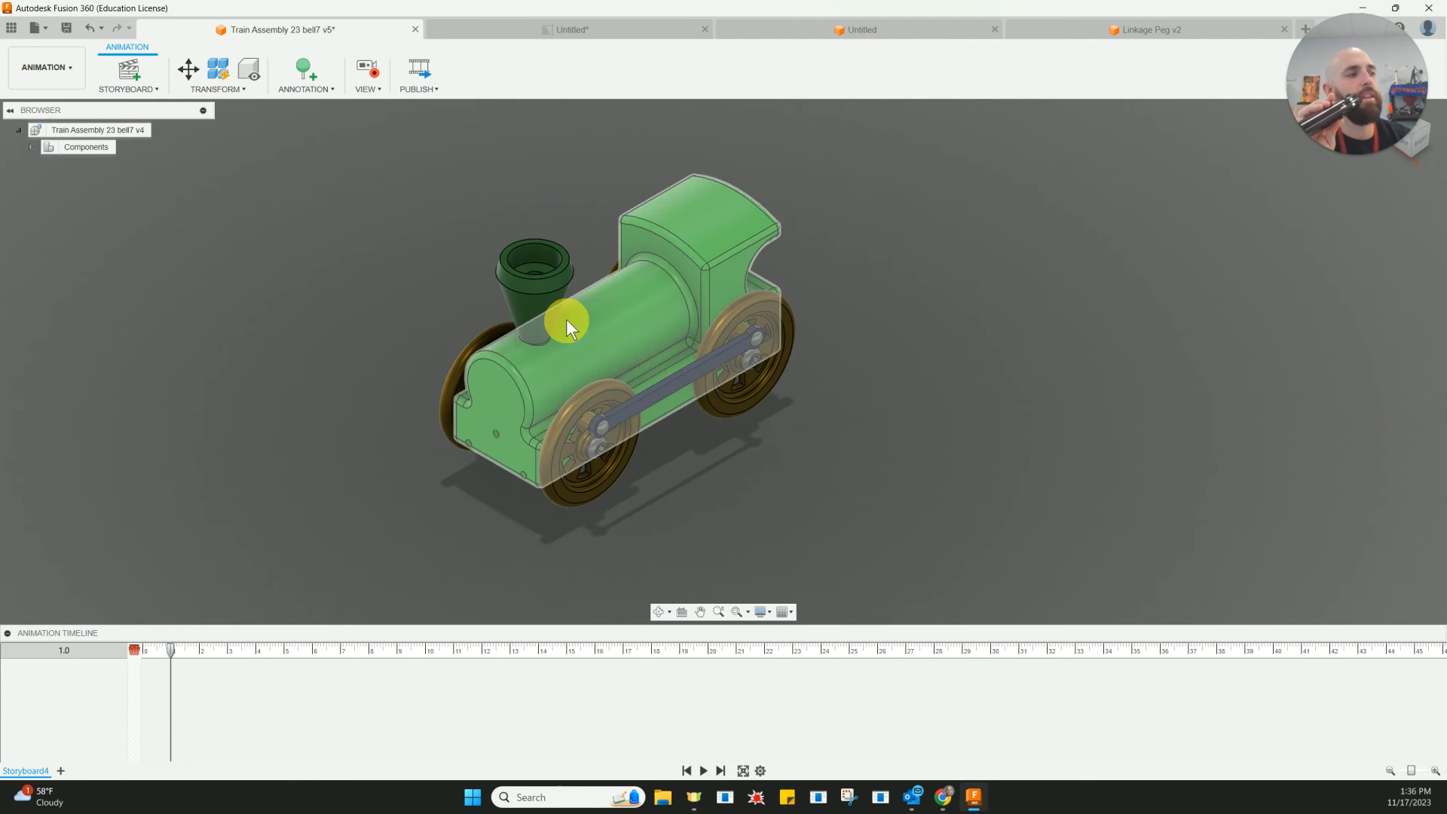
# Start Transform Components and select the linkage peg on the near front wheel.
pyautogui.click(666, 377)
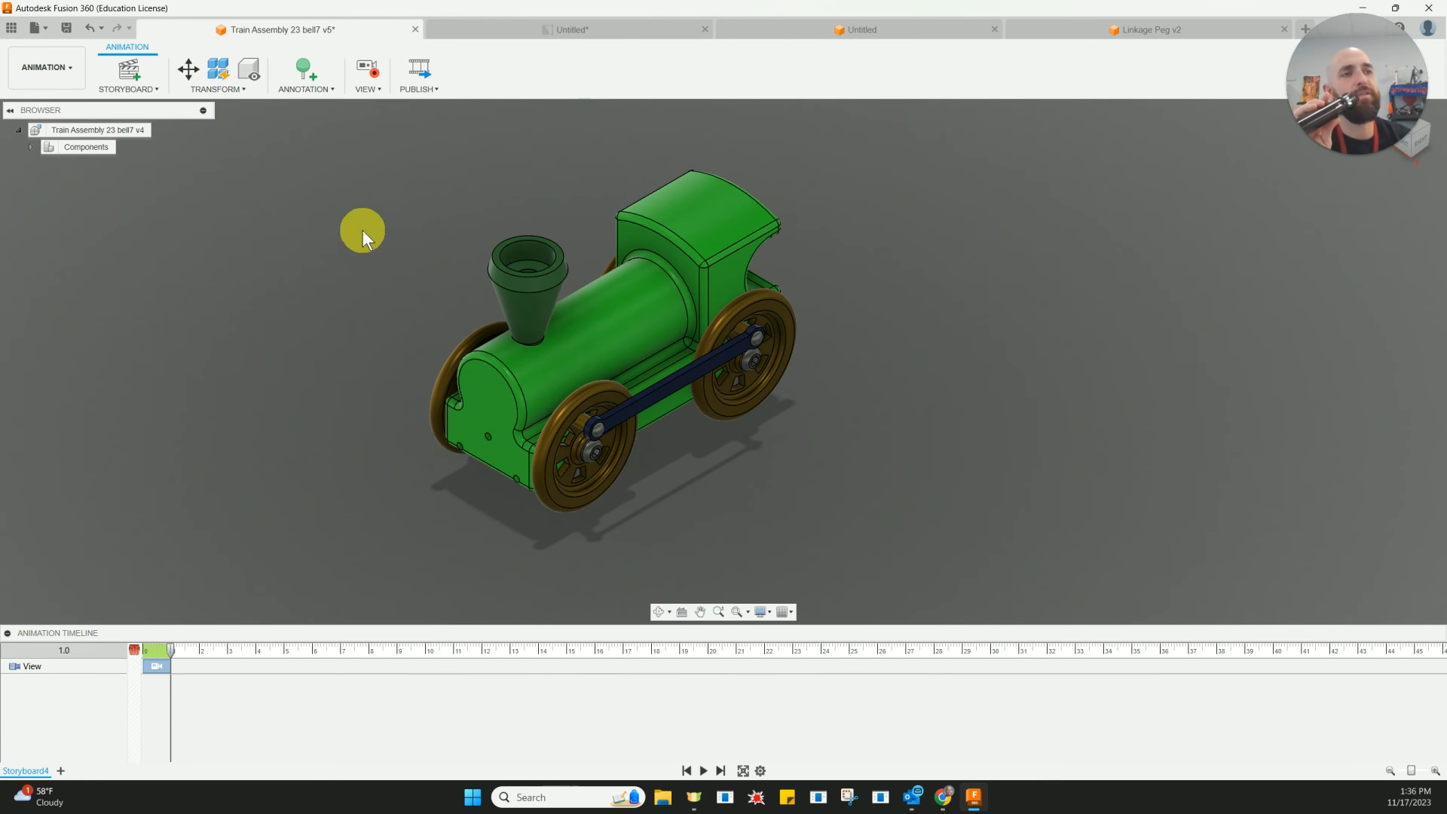
pyautogui.click(187, 74)
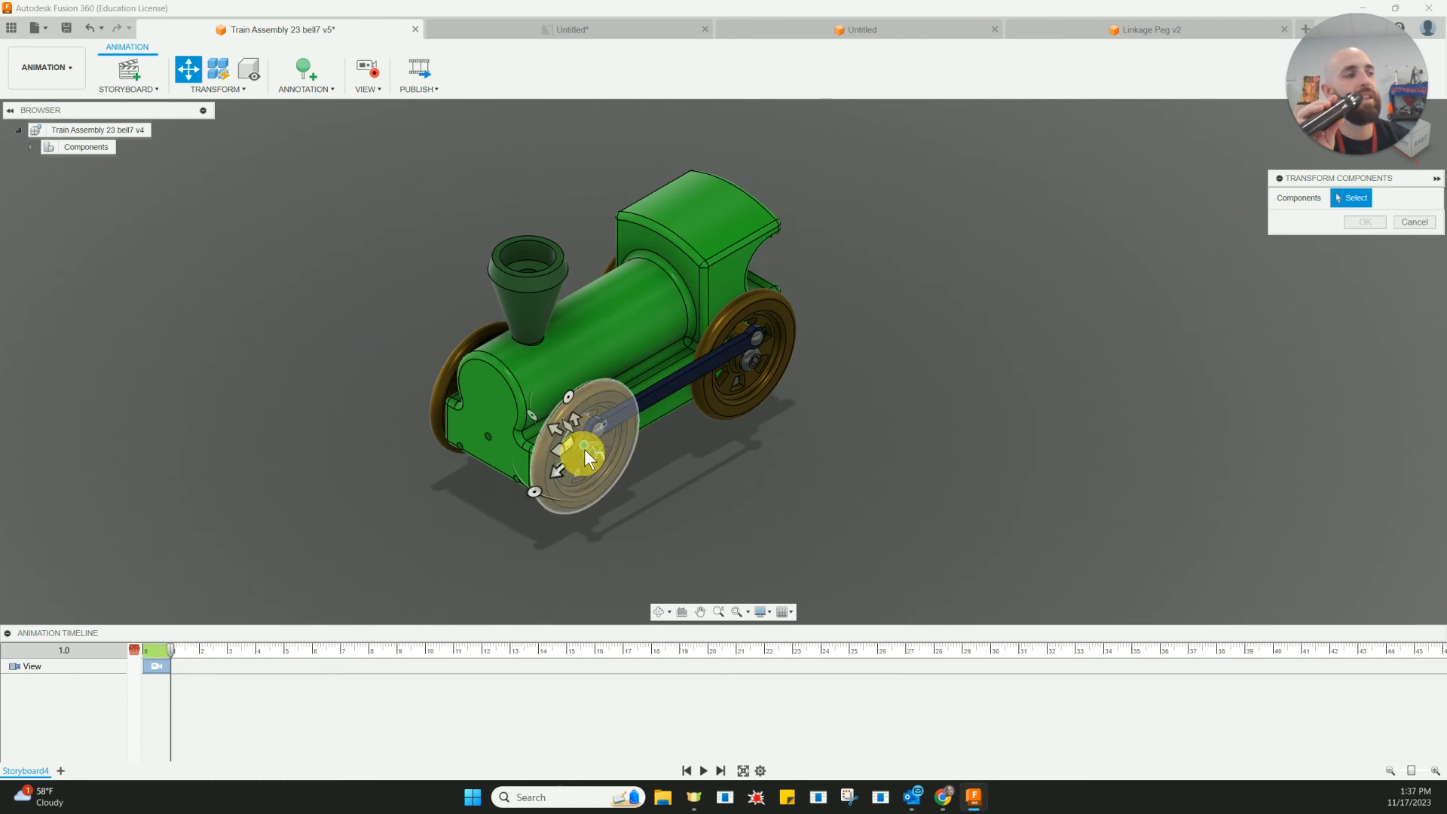
pyautogui.click(598, 433)
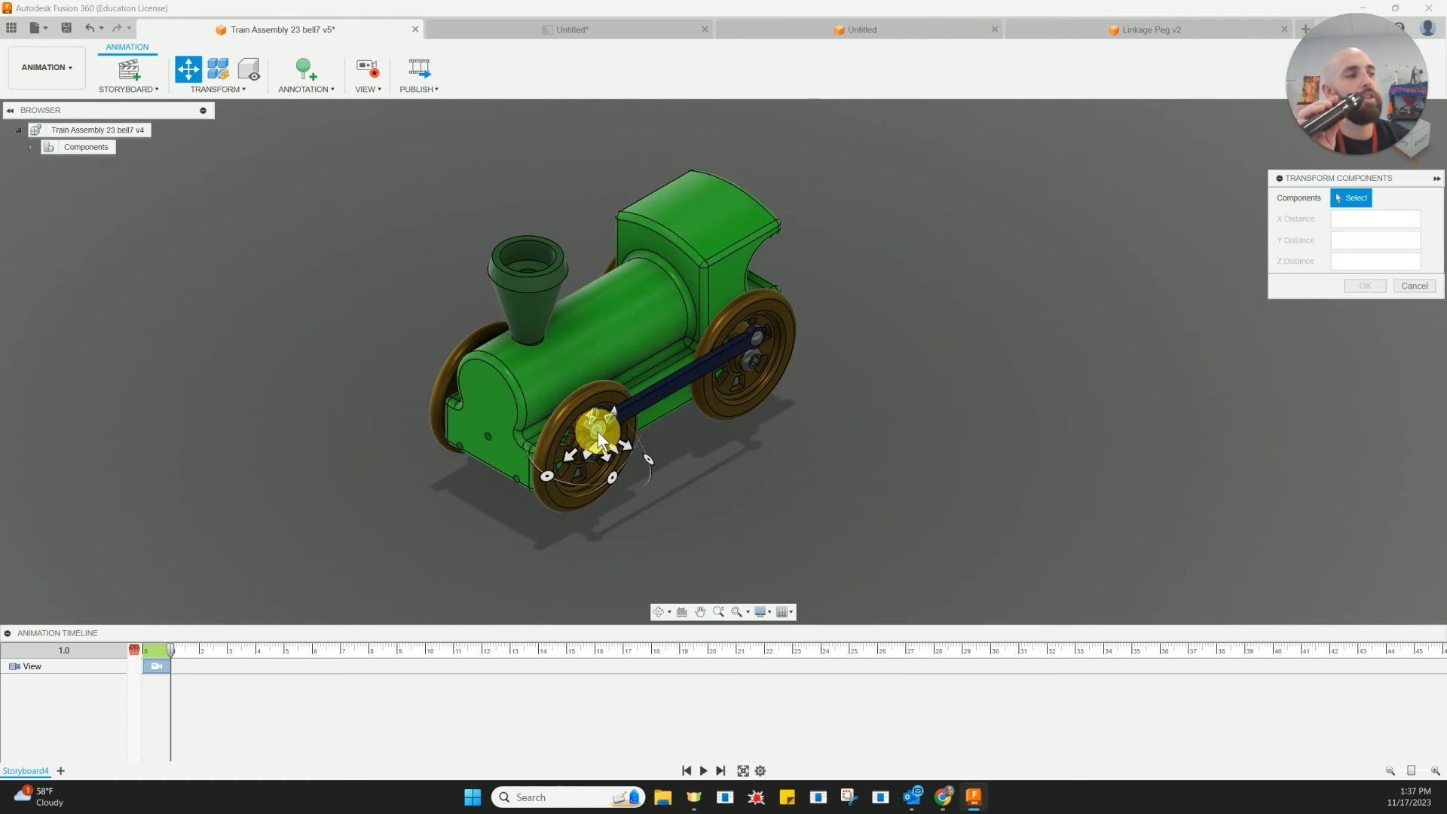
pyautogui.click(599, 430)
pyautogui.click(599, 429)
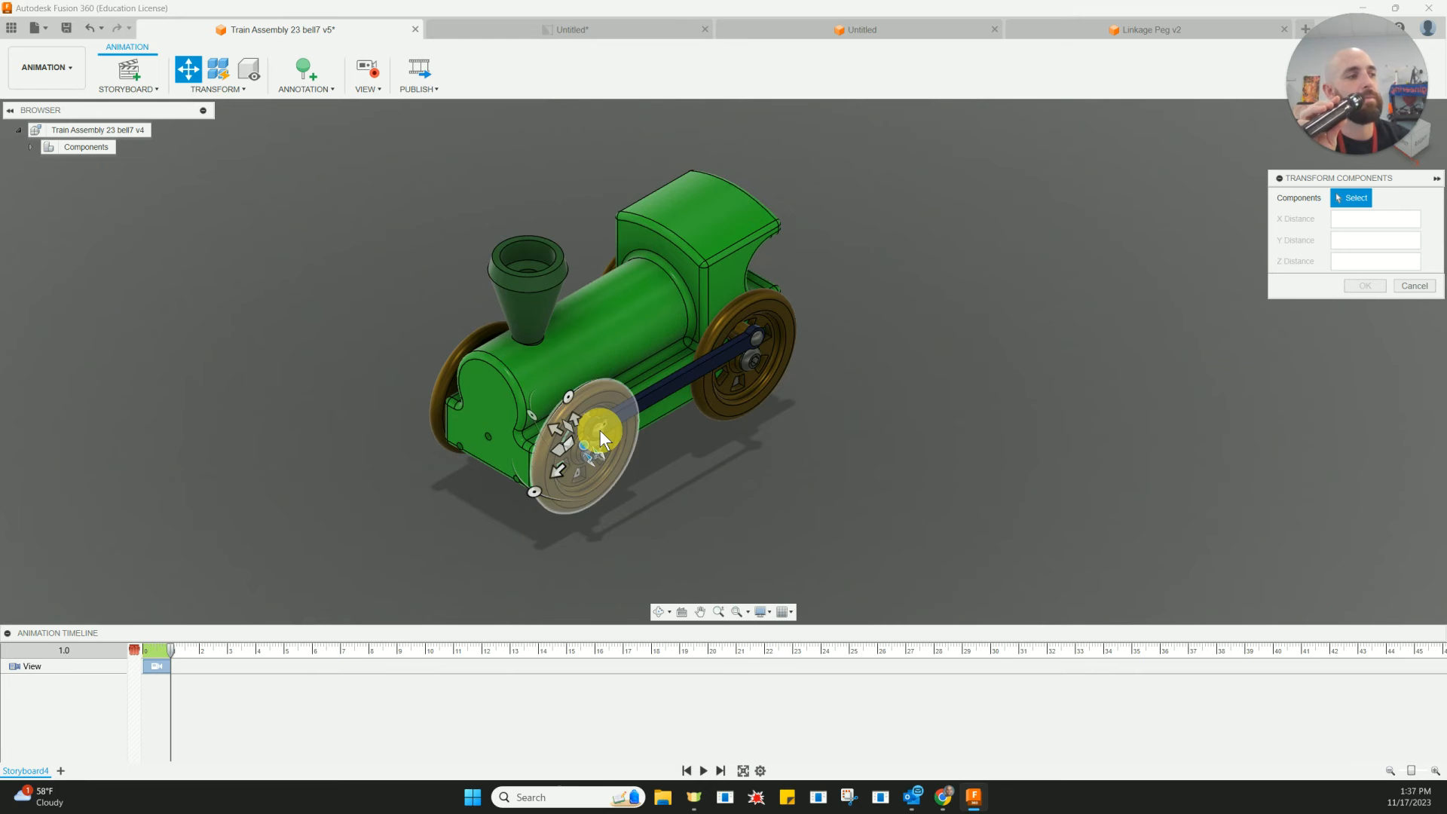
pyautogui.click(600, 432)
pyautogui.click(598, 430)
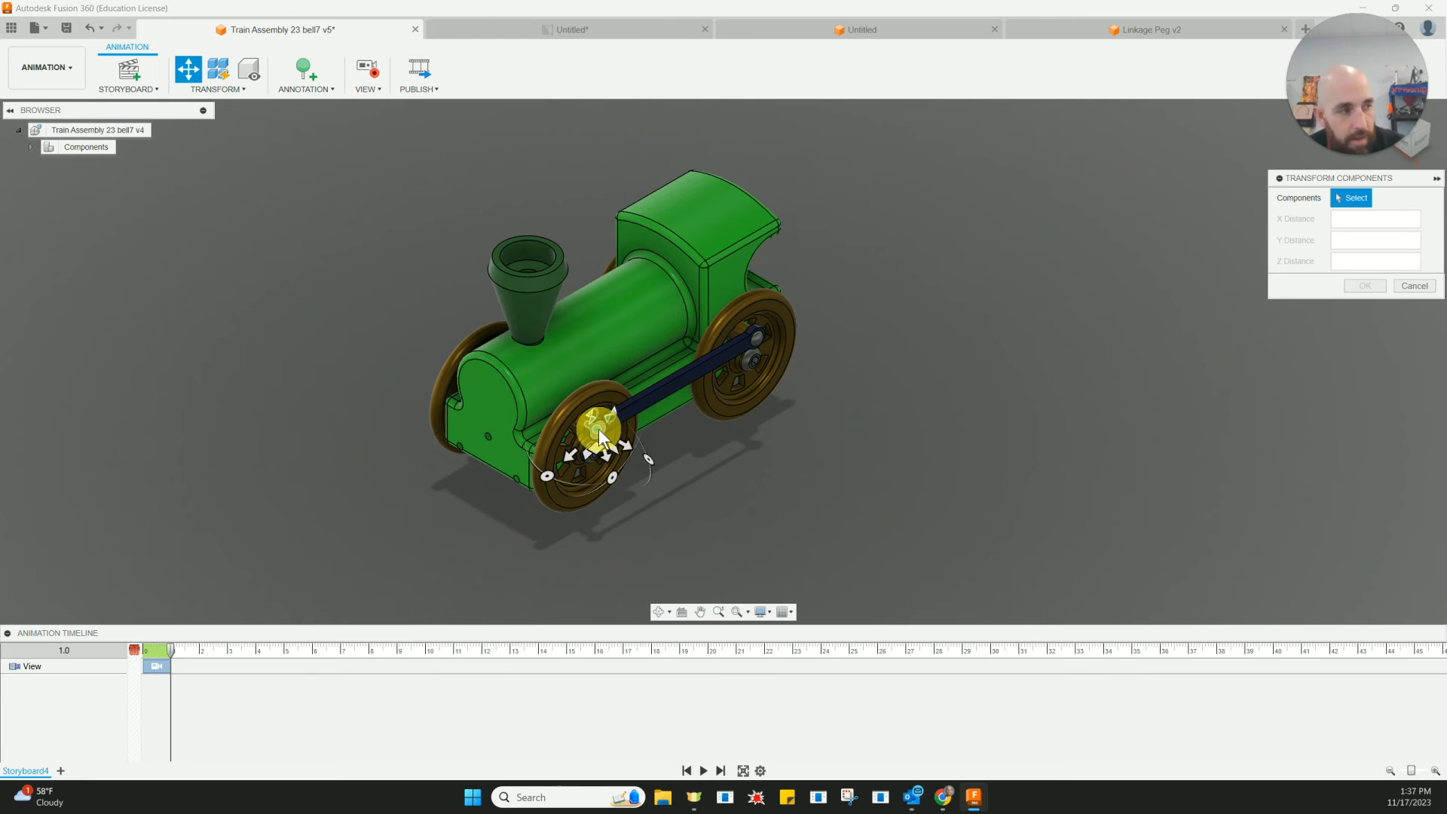
pyautogui.click(600, 430)
pyautogui.click(600, 429)
pyautogui.scroll(6, 600, 430)
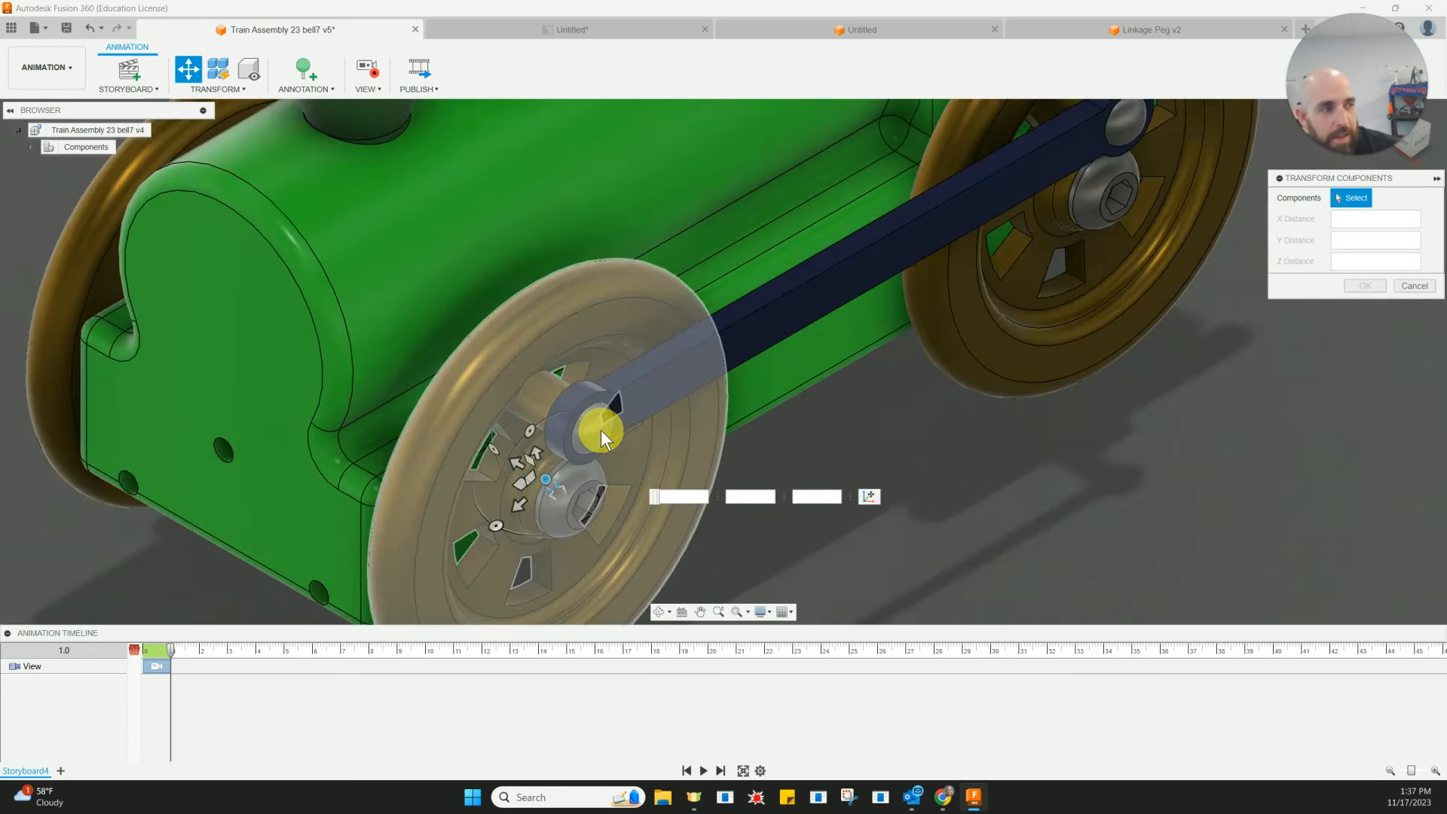
pyautogui.click(626, 434)
pyautogui.click(603, 437)
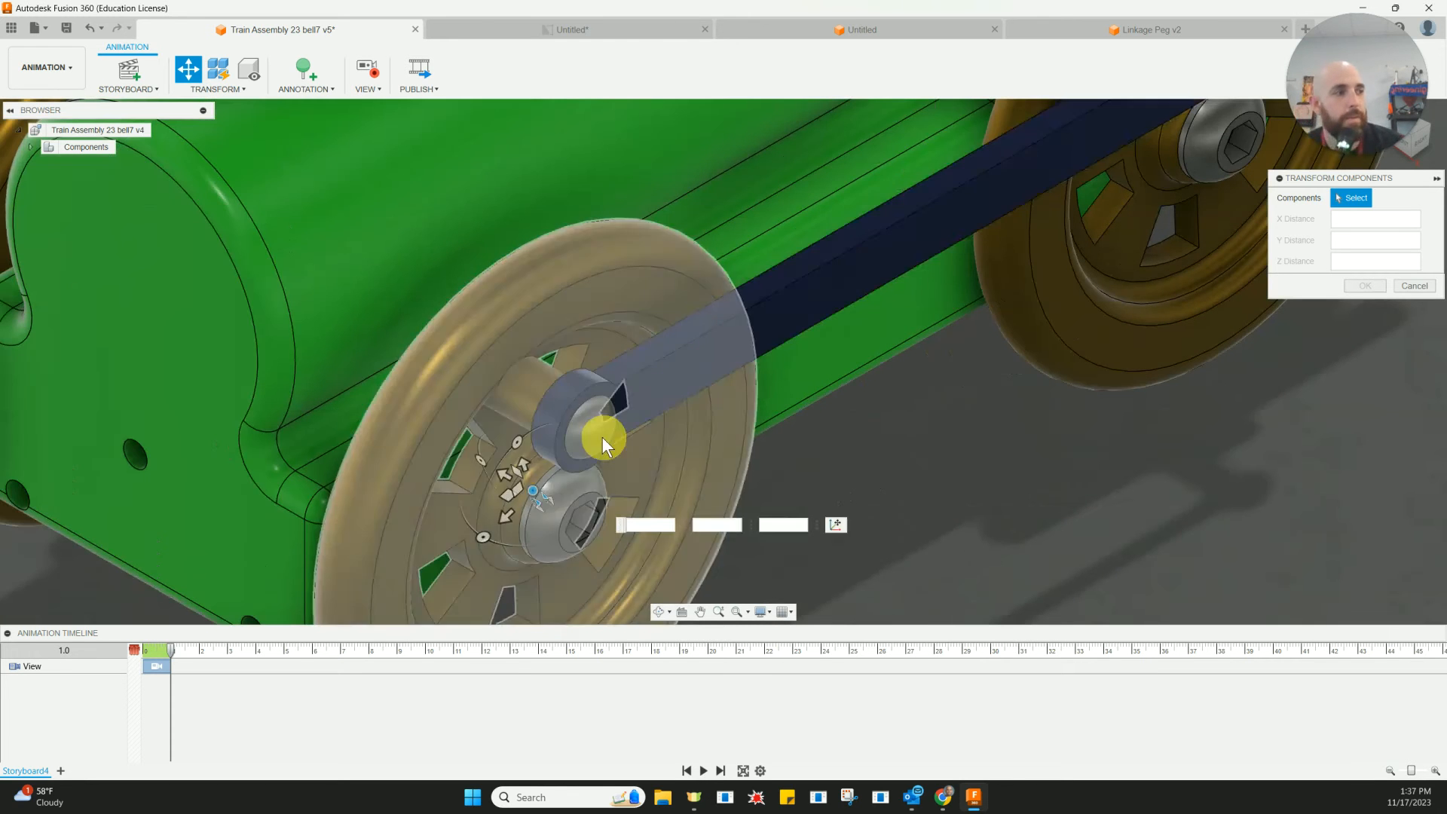
pyautogui.click(599, 436)
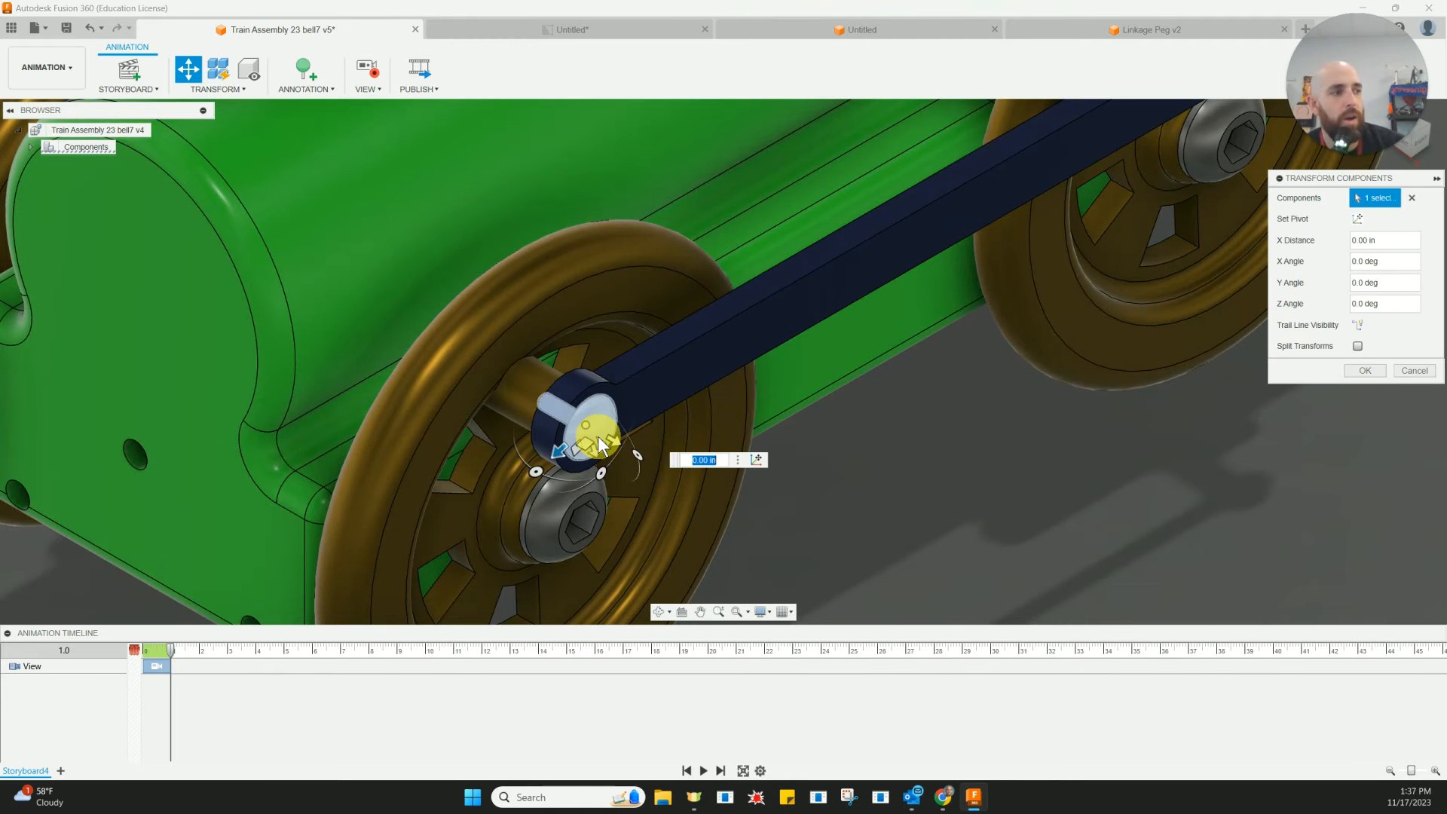
# Select both near-side linkage pegs, on the rear and front wheels, for the same transform.
pyautogui.scroll(-2, 901, 463)
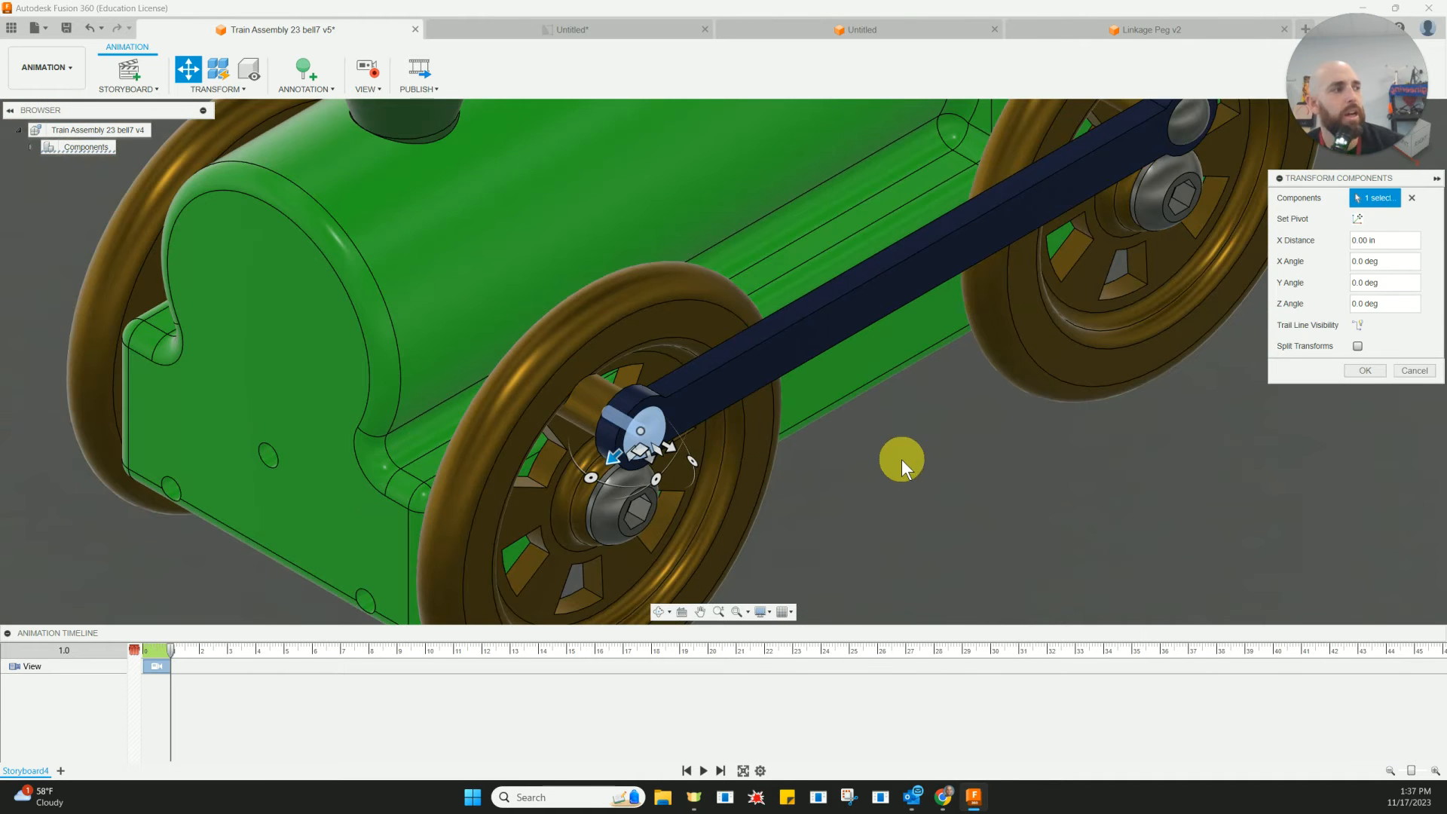
pyautogui.moveTo(862, 465); pyautogui.dragTo(691, 494, button='middle')
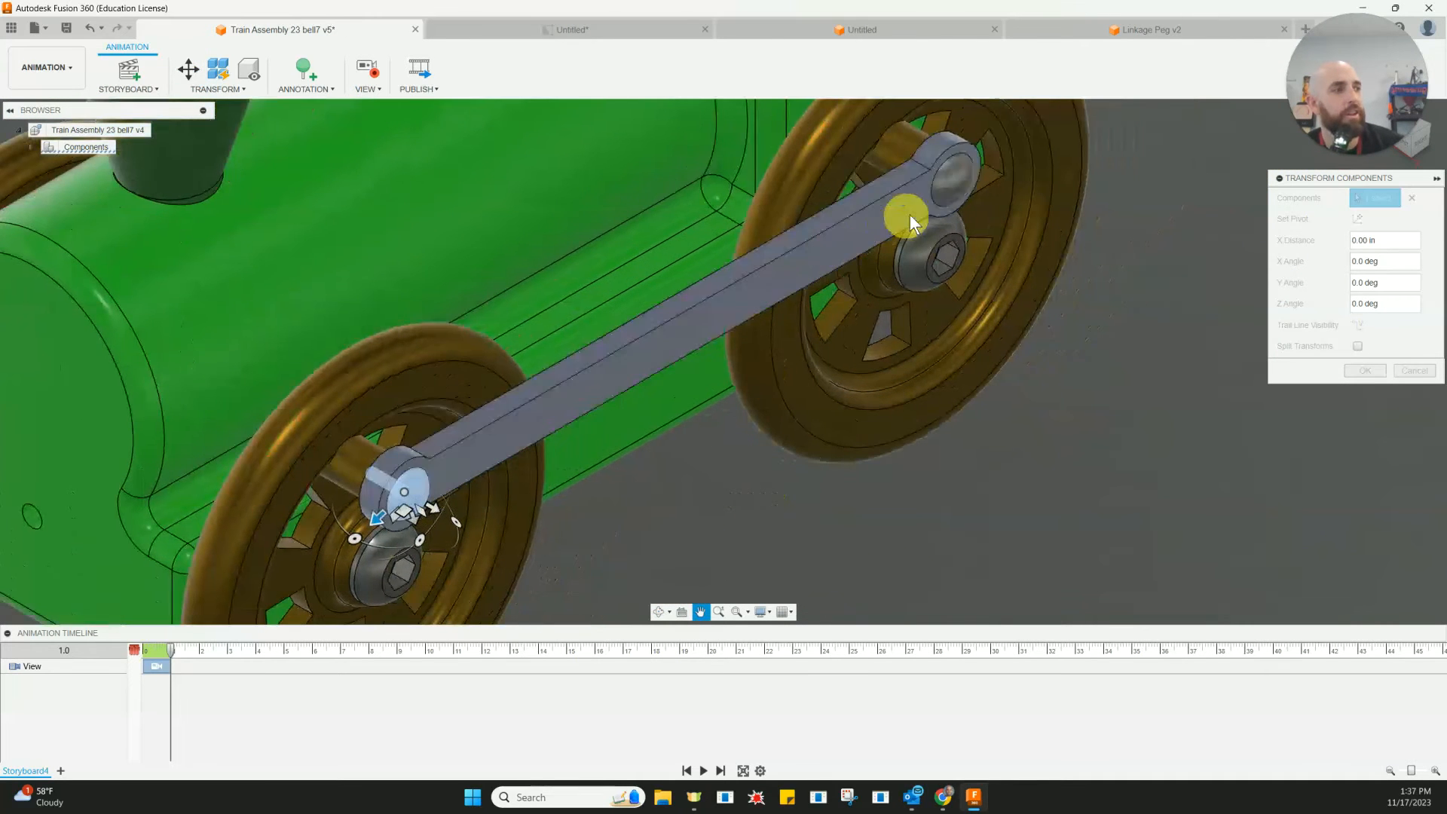
pyautogui.click(941, 202)
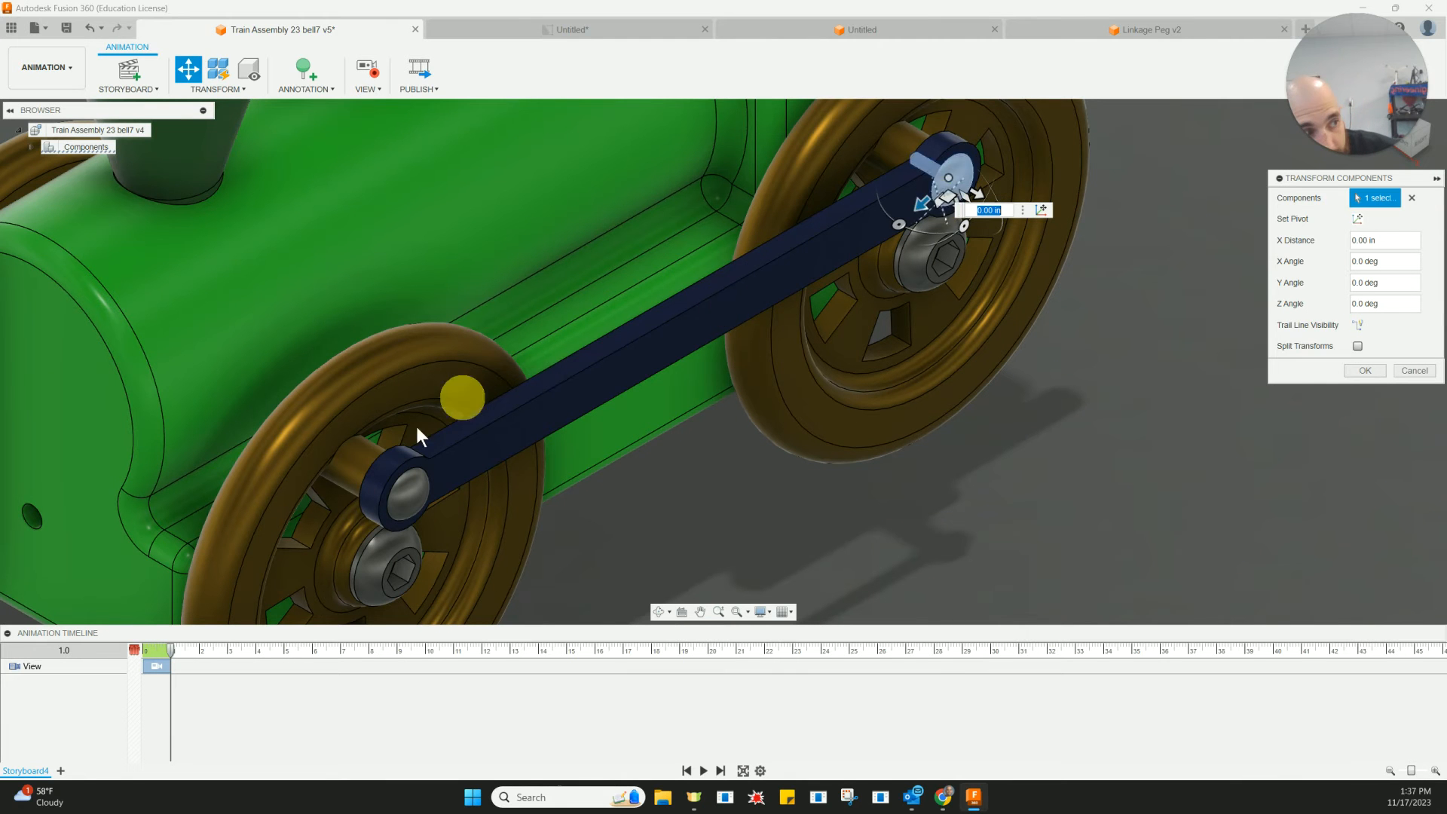
pyautogui.click(400, 491)
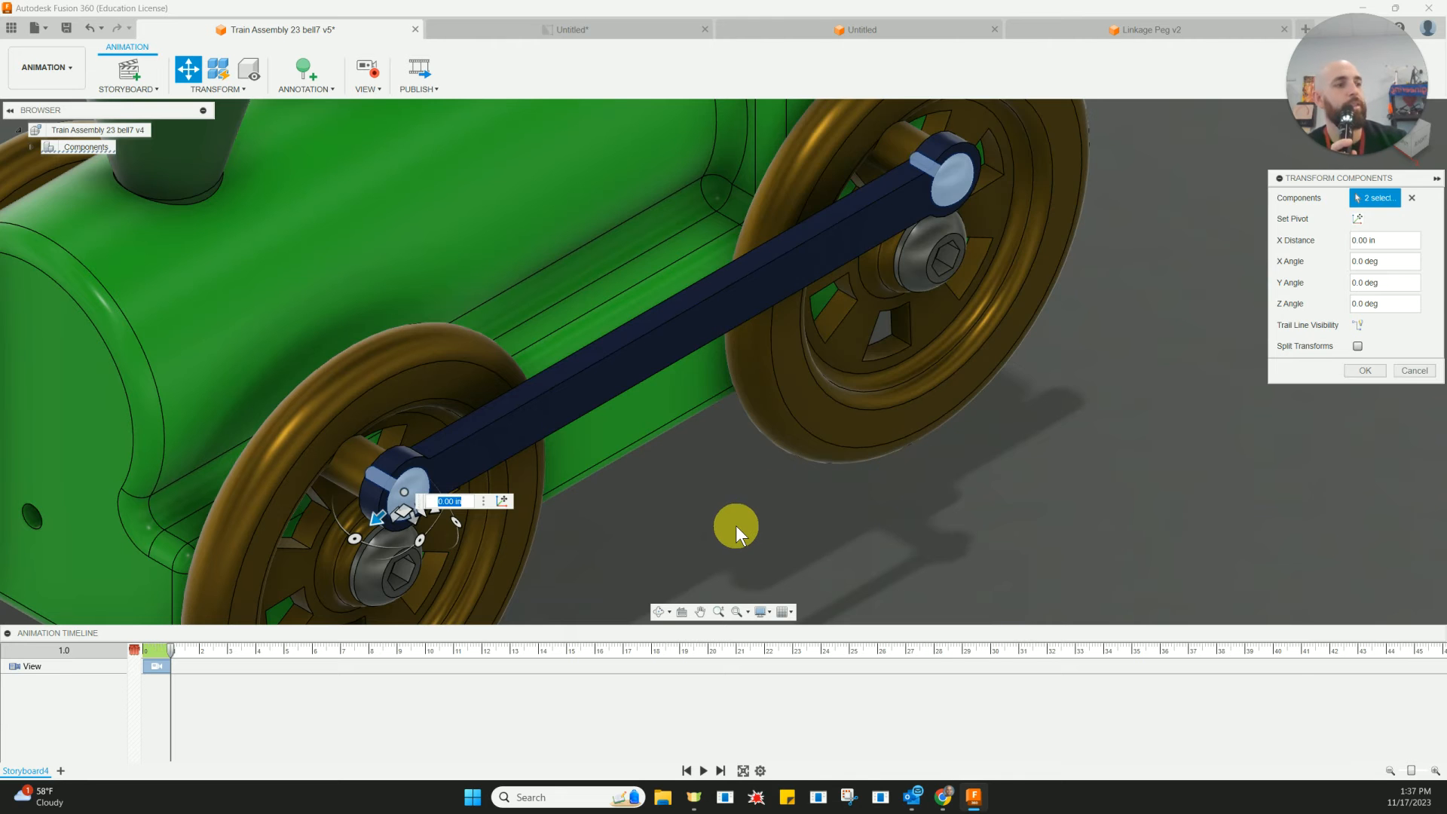
# Move both linkage pegs about 5.04 in straight outward from the train along Z, with trail lines visible.
pyautogui.scroll(-2, 736, 526)
pyautogui.scroll(-5, 735, 526)
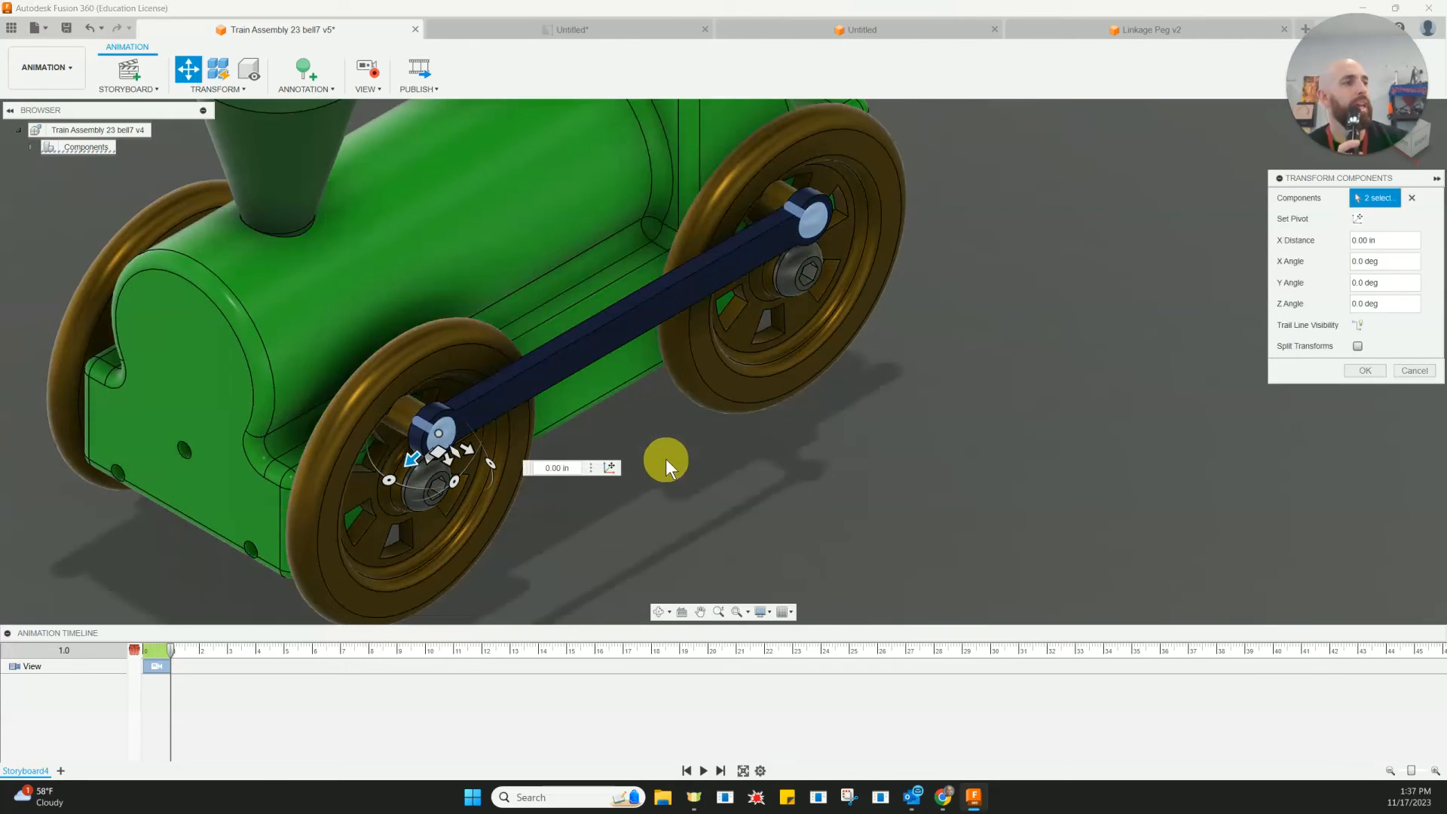
pyautogui.scroll(-1, 667, 458)
pyautogui.scroll(-1, 590, 478)
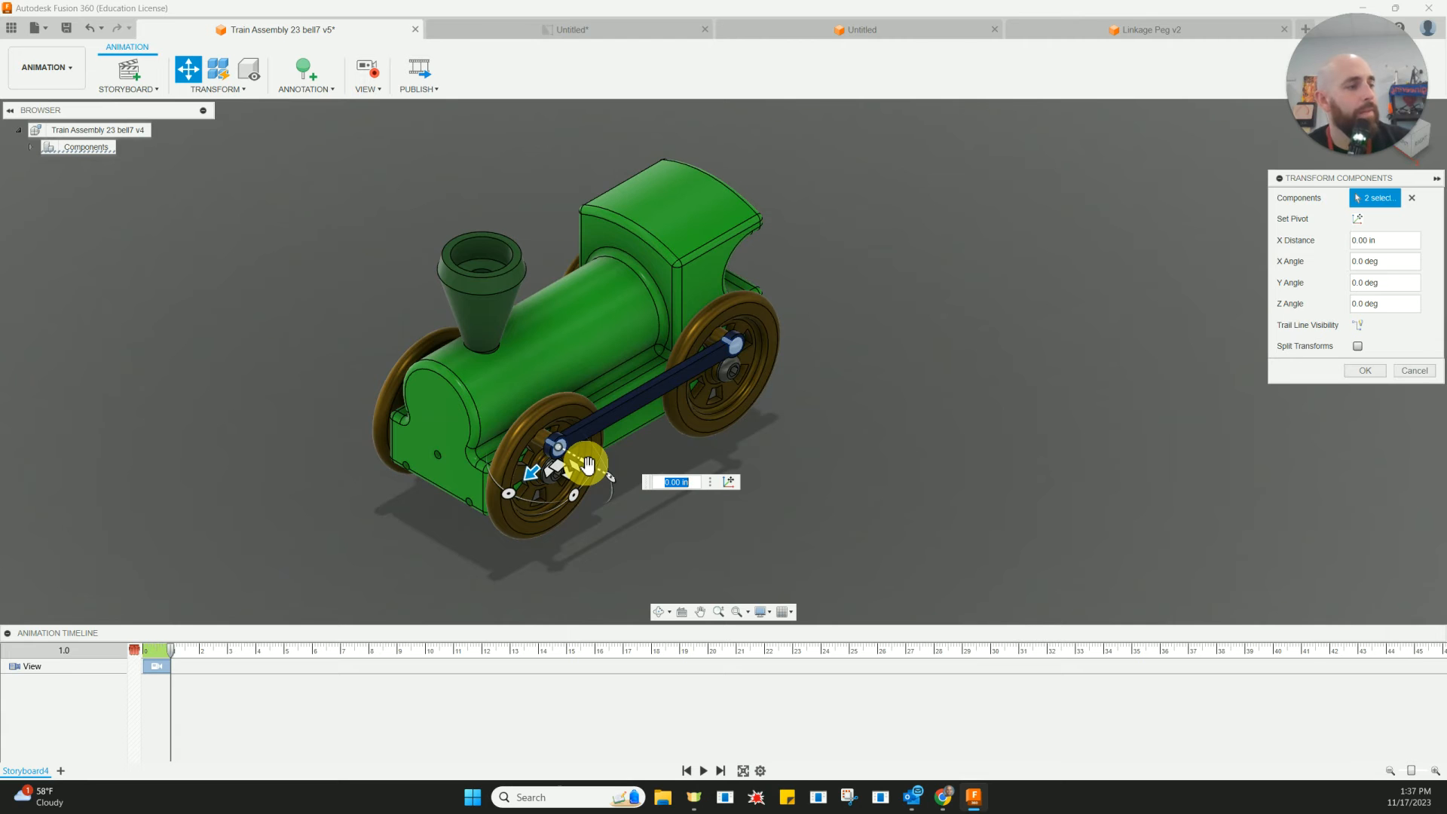
pyautogui.moveTo(588, 468); pyautogui.dragTo(836, 619)
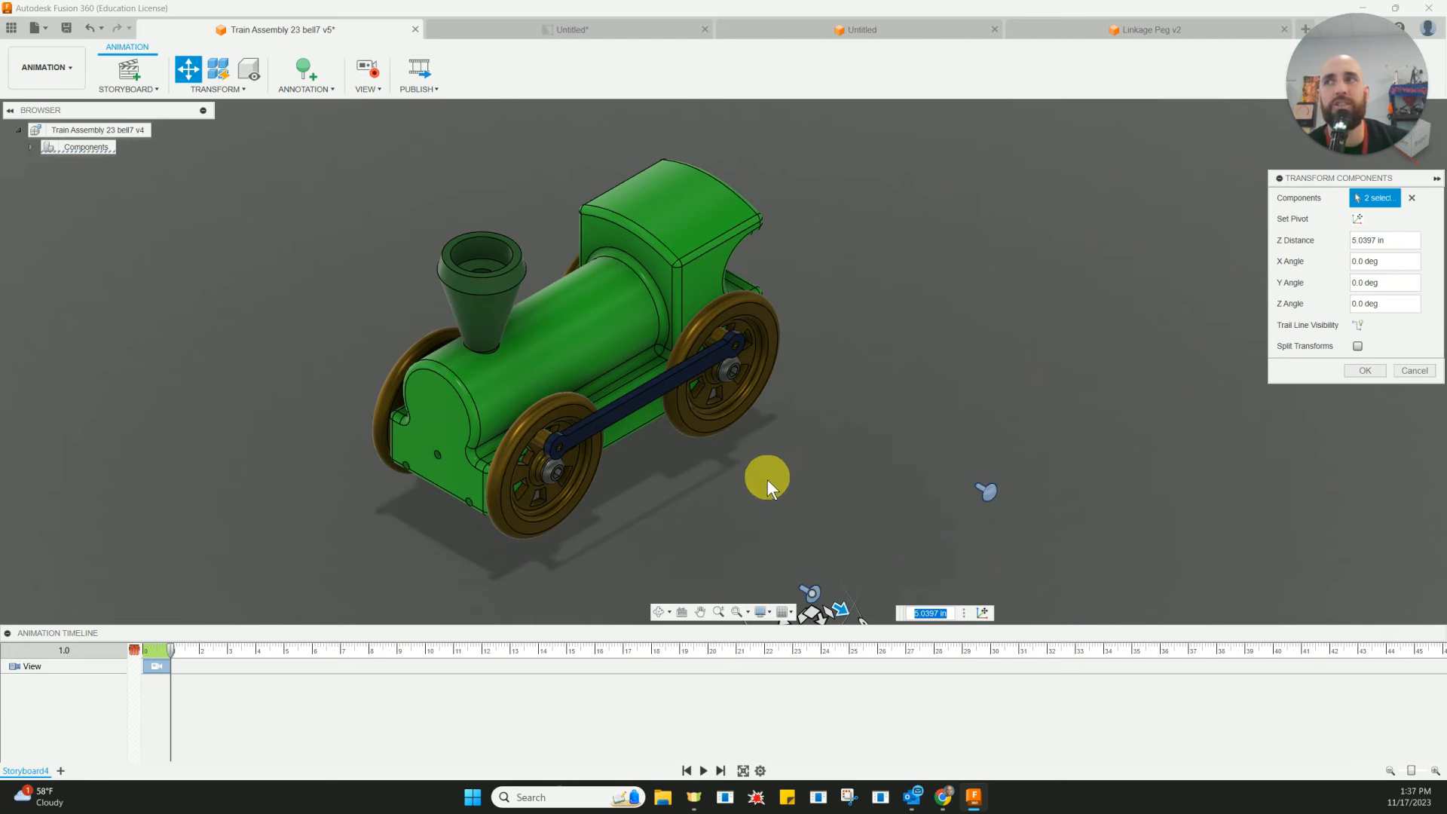
pyautogui.click(1358, 327)
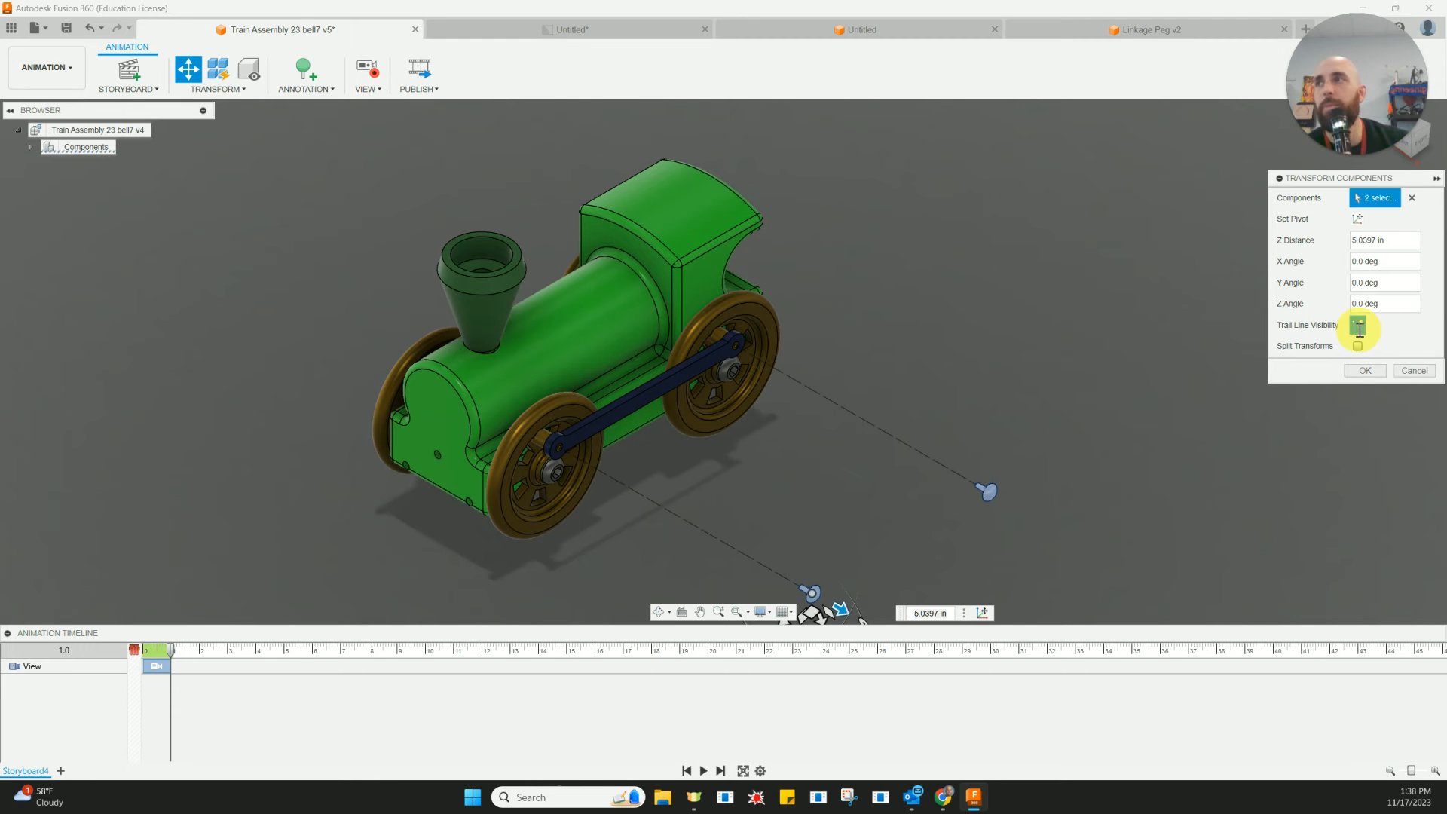
pyautogui.click(1365, 372)
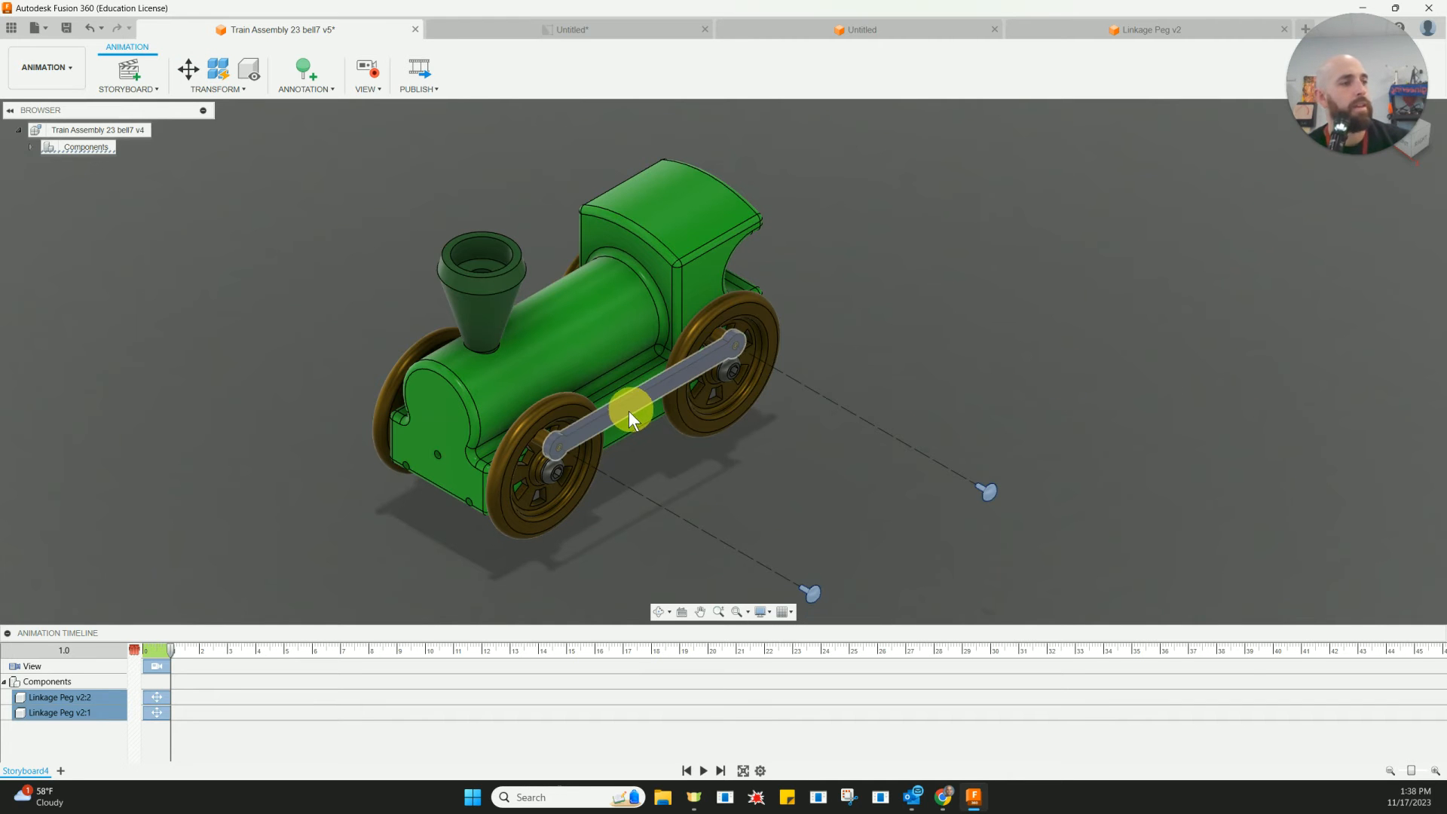
pyautogui.click(988, 291)
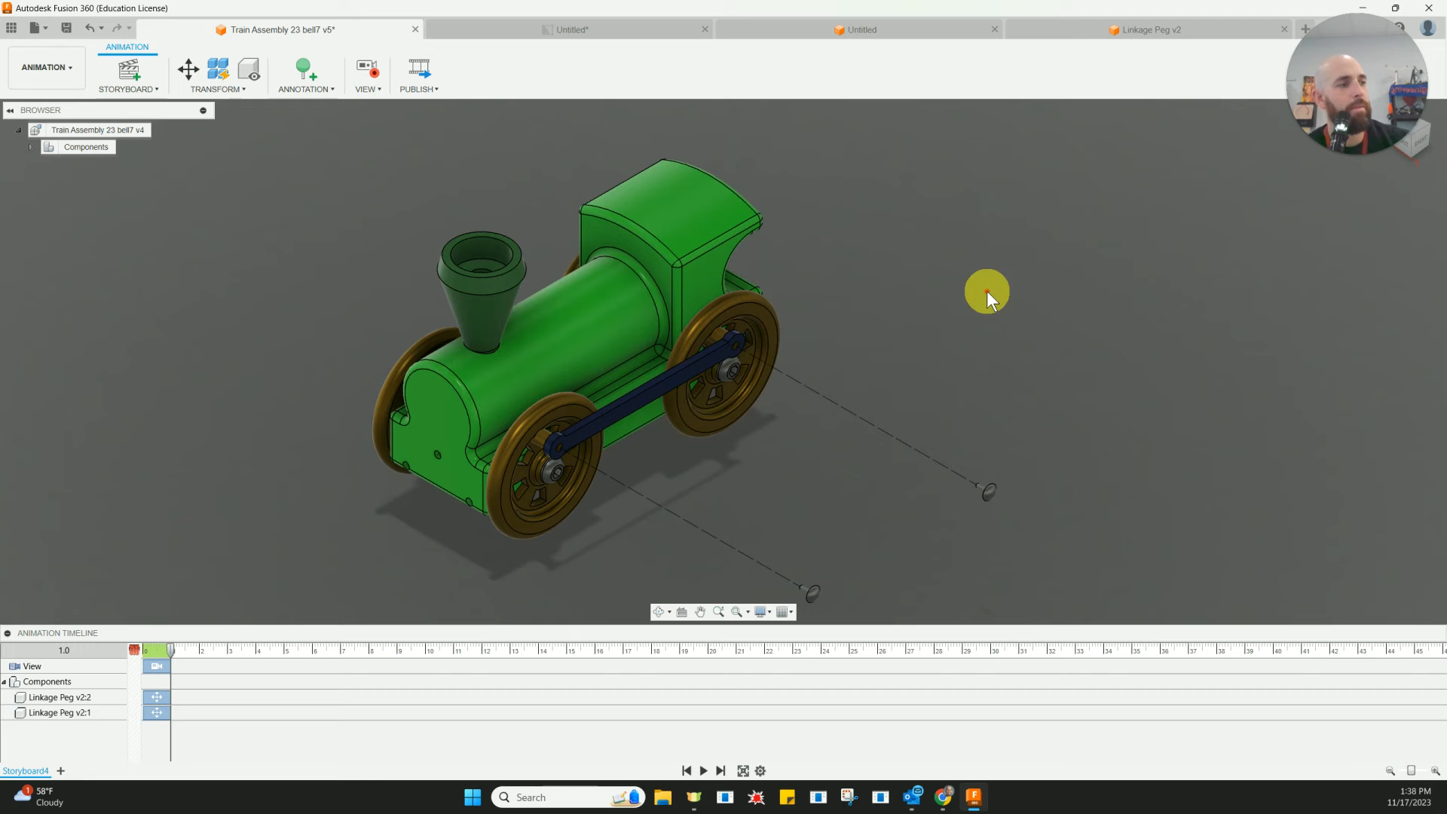
pyautogui.click(657, 391)
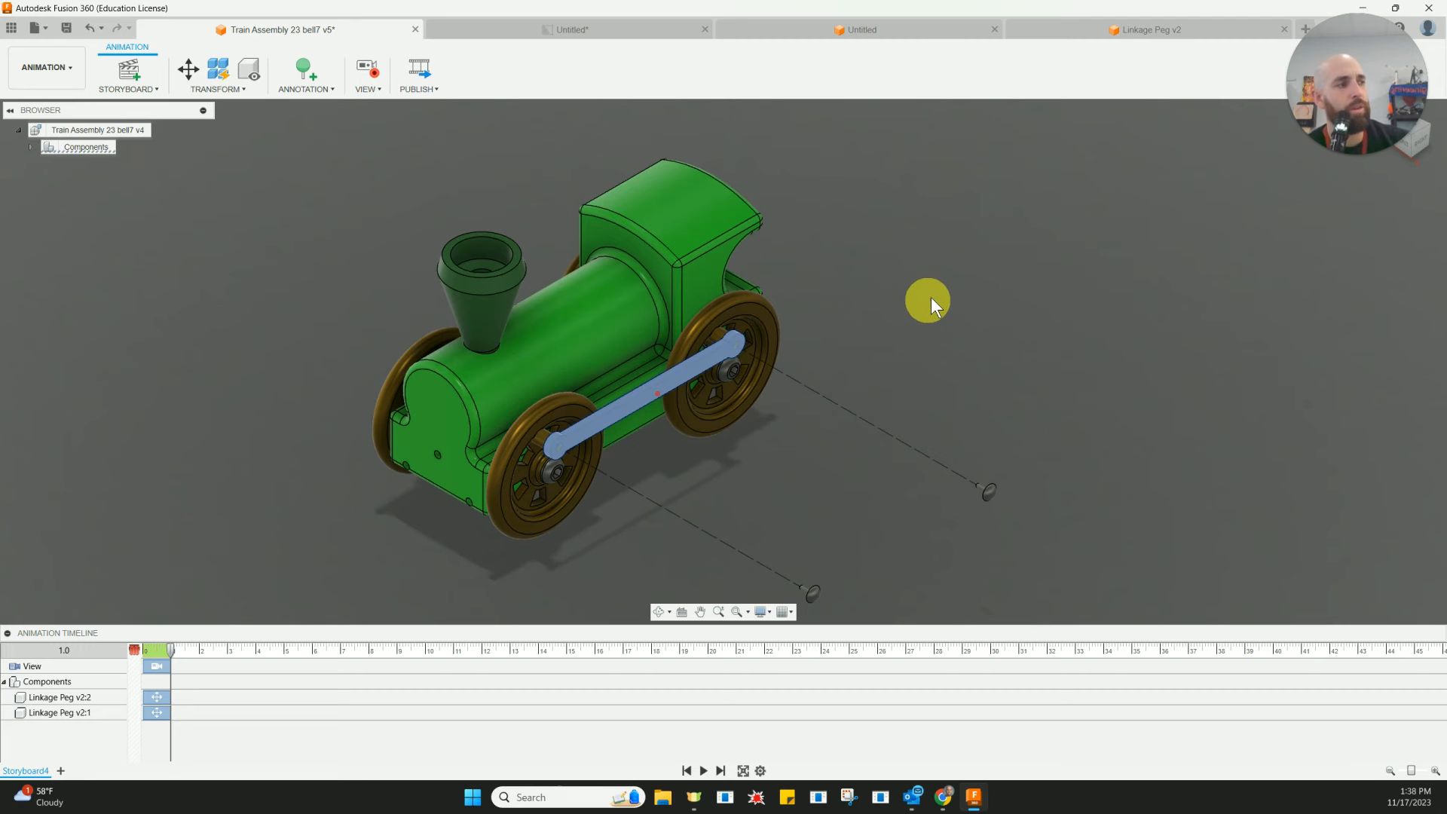
pyautogui.click(973, 282)
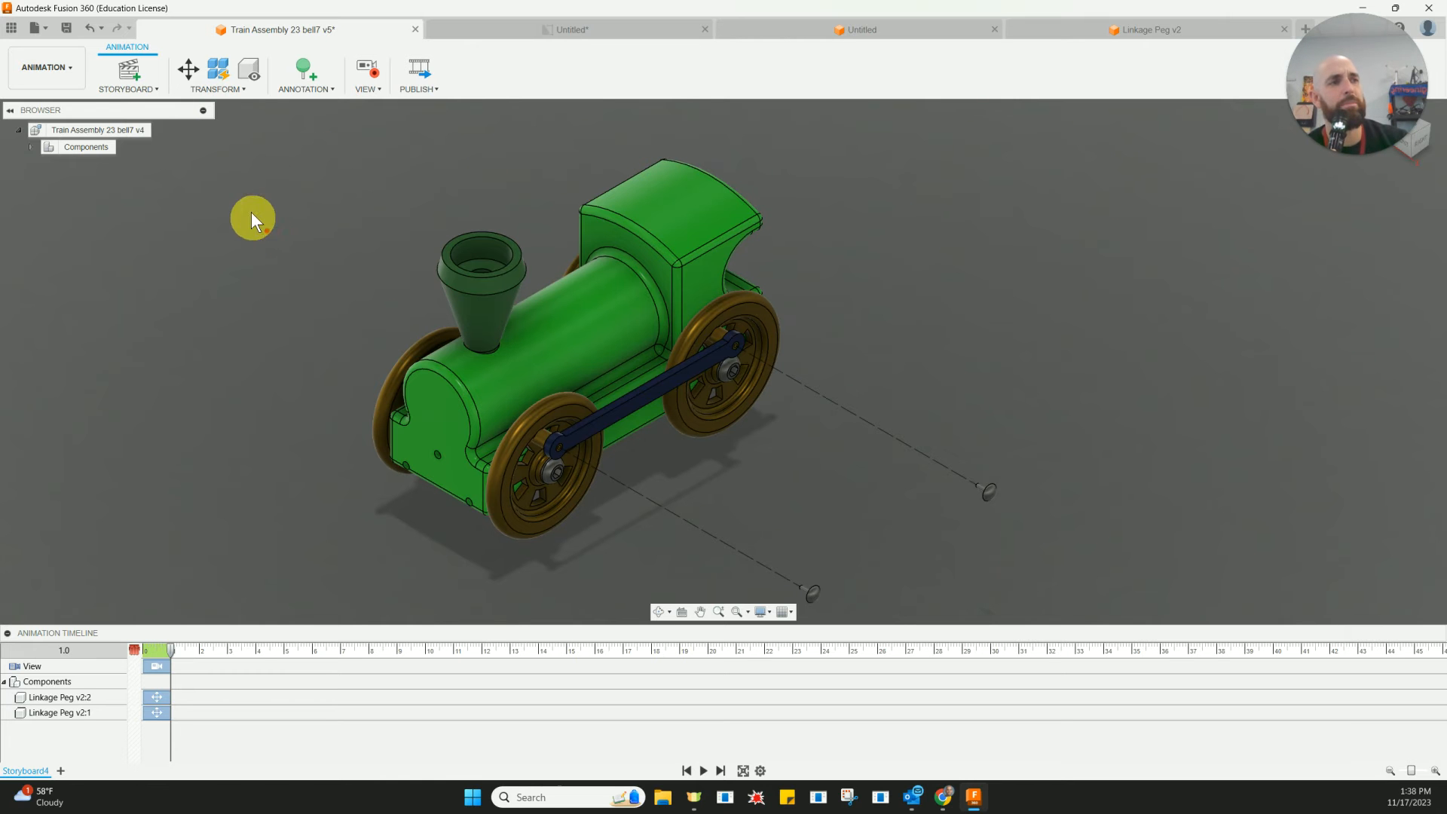
# Move the blue linkage bar about 4.284 in straight outward from the wheels along negative Y, toggling its trail line visibility.
pyautogui.click(188, 76)
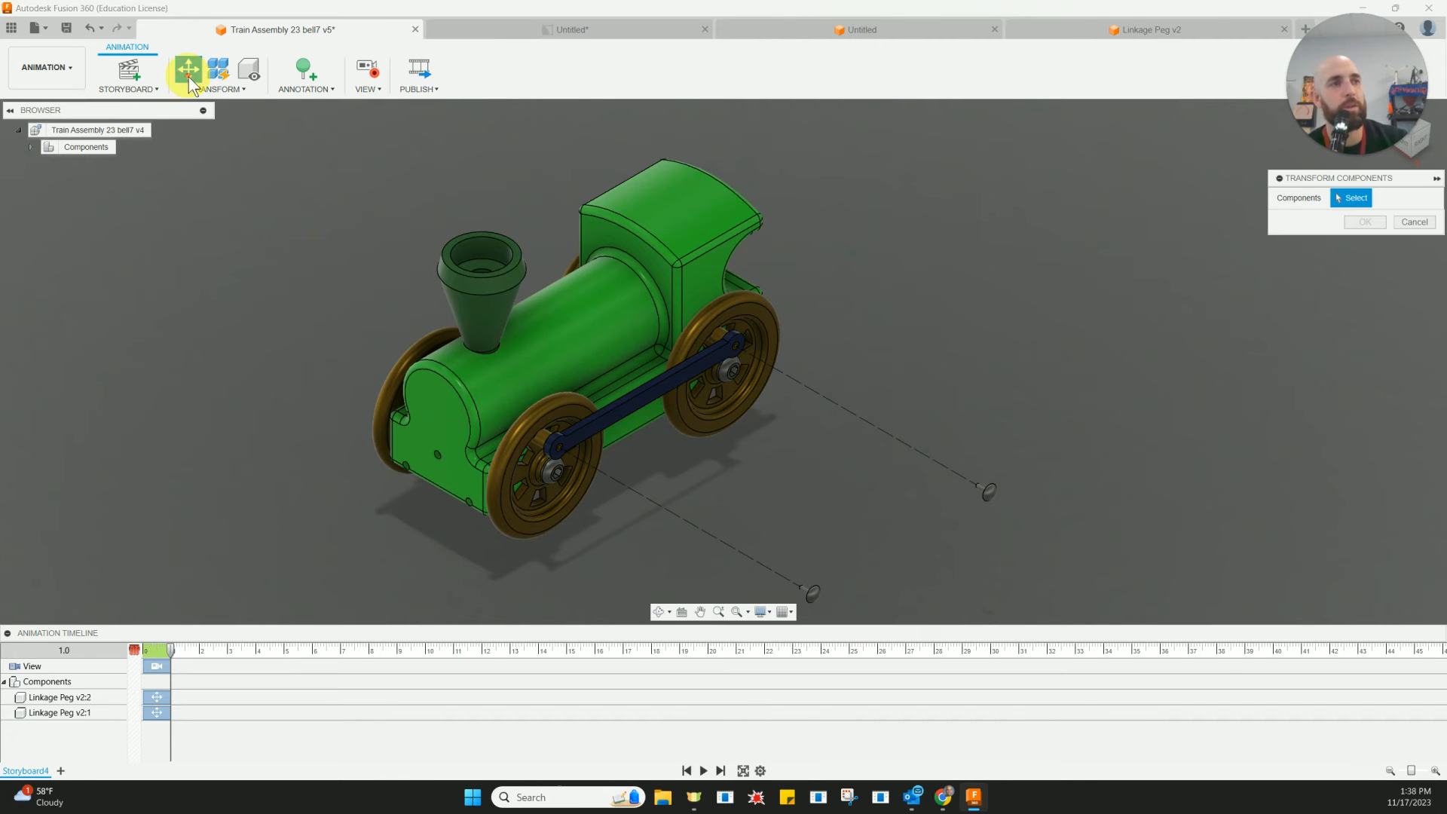
pyautogui.click(649, 402)
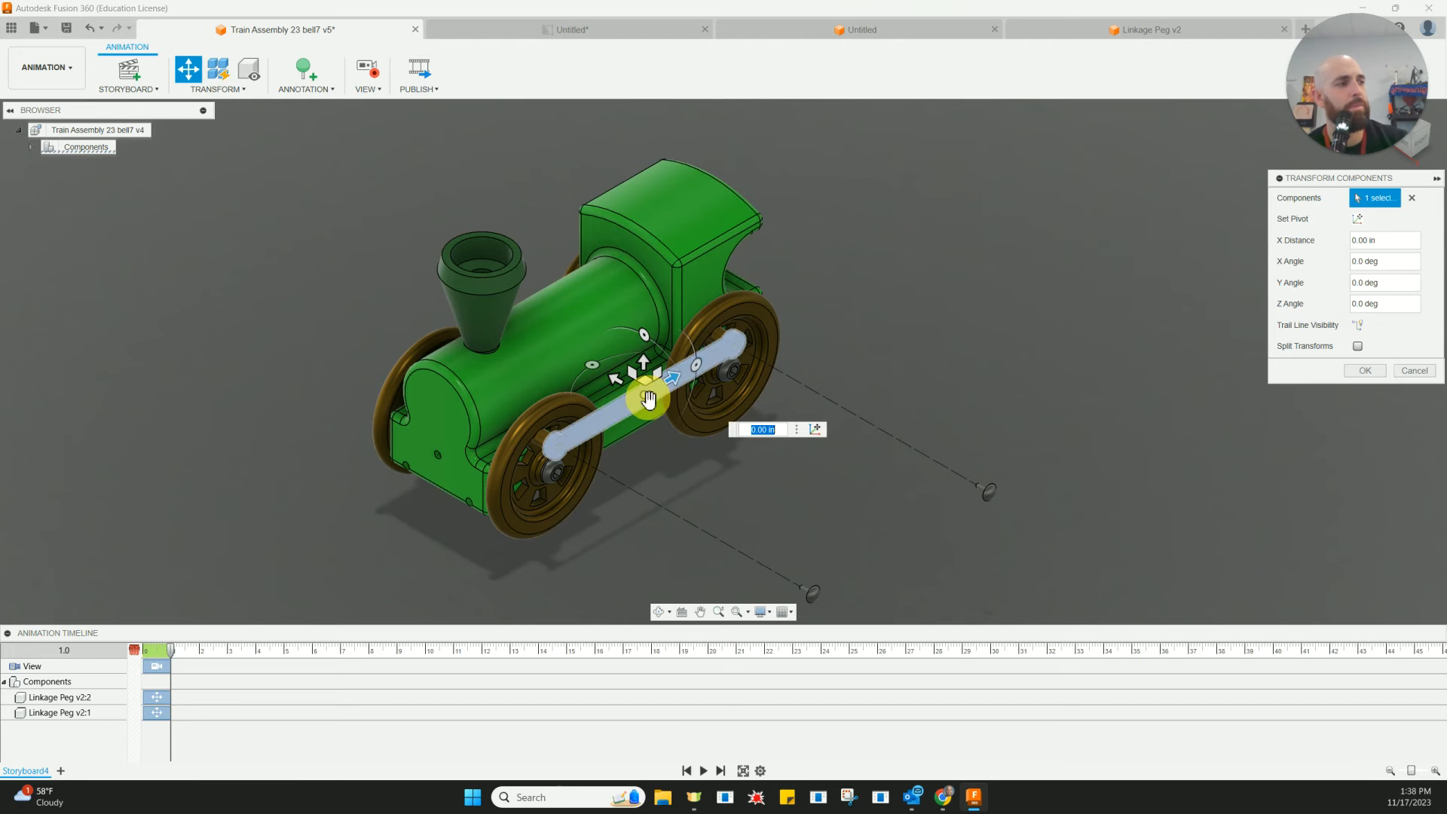
pyautogui.moveTo(636, 381); pyautogui.dragTo(824, 531)
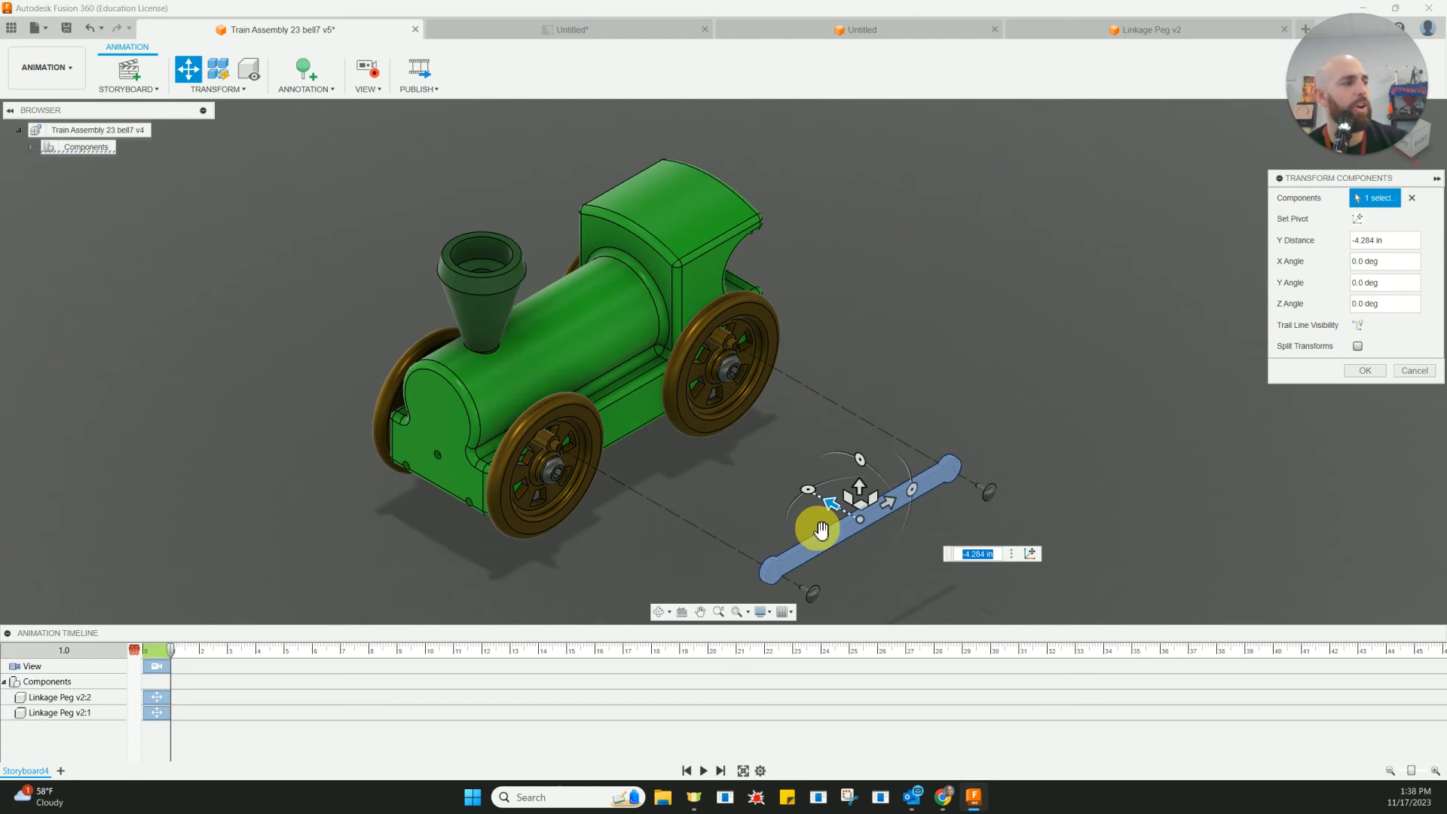
pyautogui.click(1360, 326)
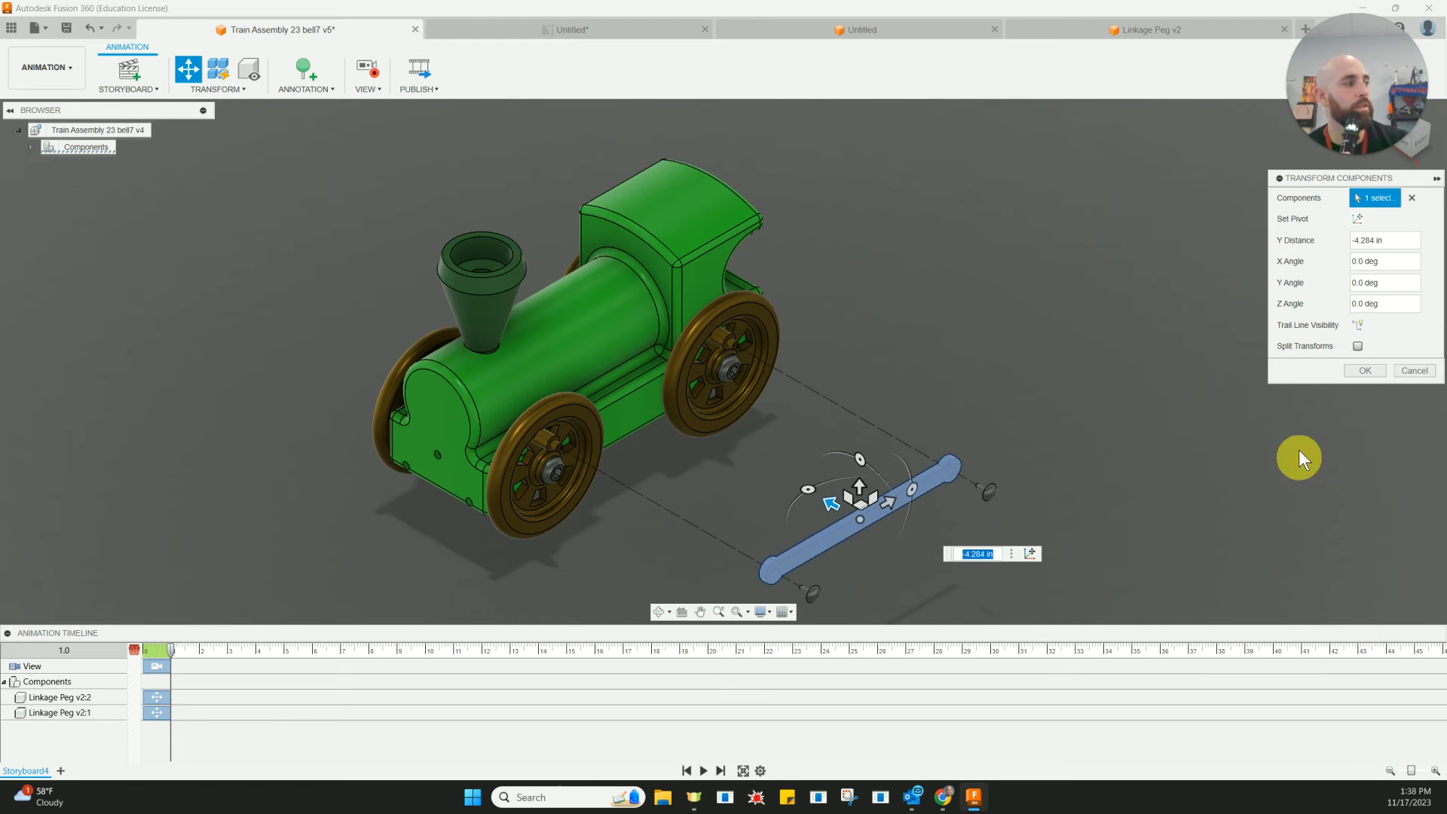
pyautogui.click(1360, 370)
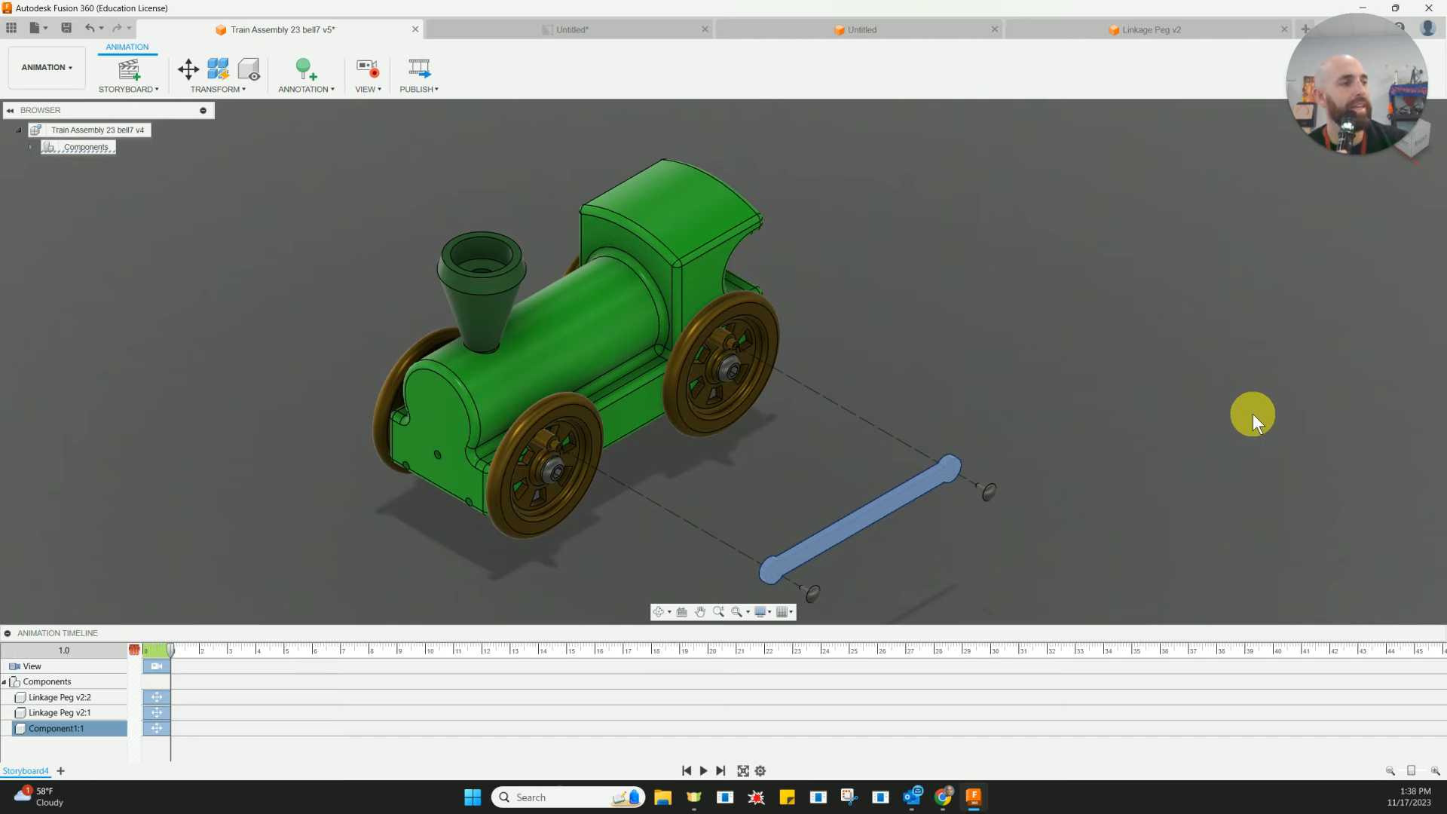
pyautogui.click(1007, 327)
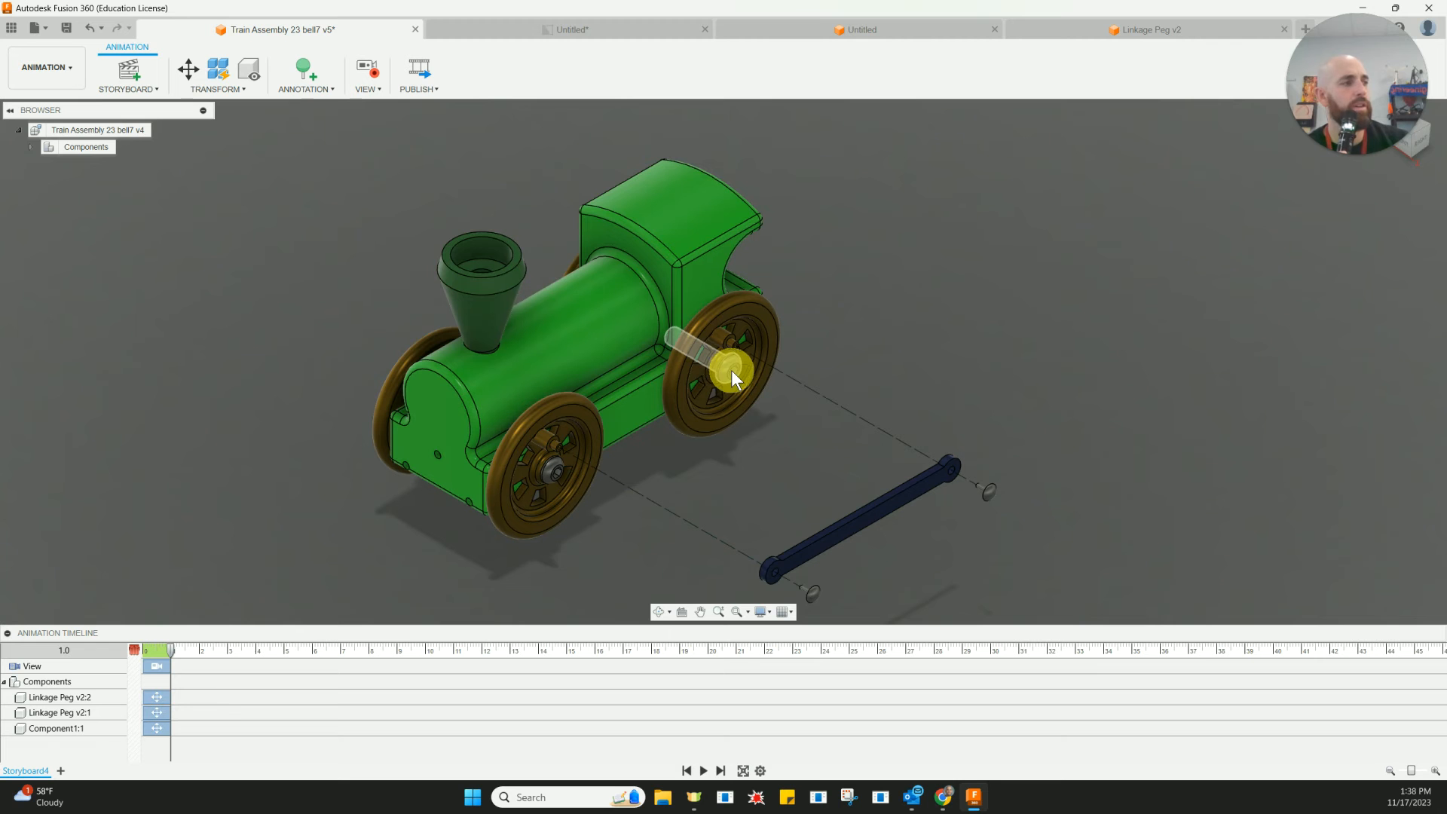
# Move both near-side wheel bolts together about 3.53 in outward along Z, with trail lines visible.
pyautogui.click(188, 69)
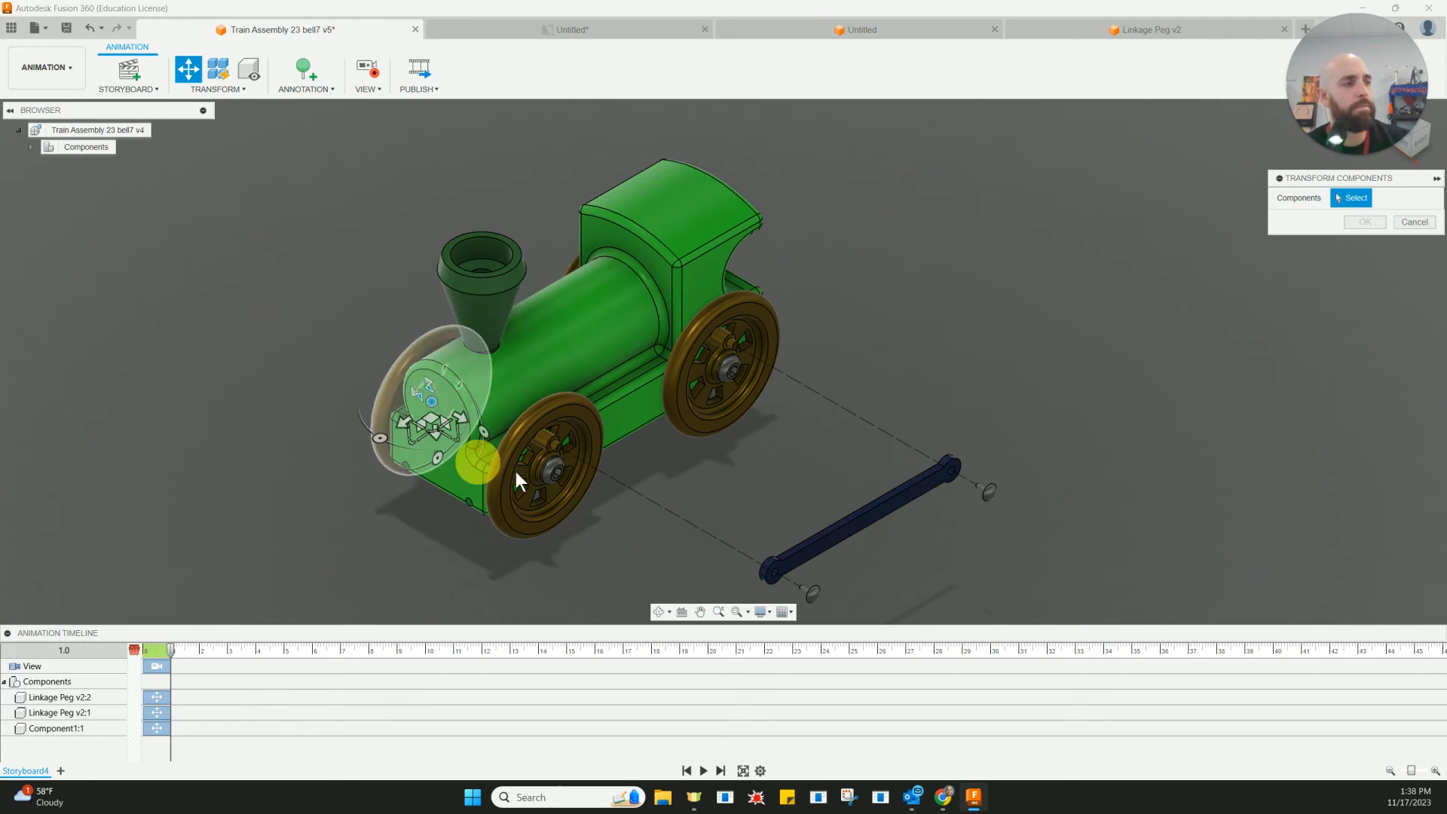
pyautogui.click(549, 474)
pyautogui.click(550, 473)
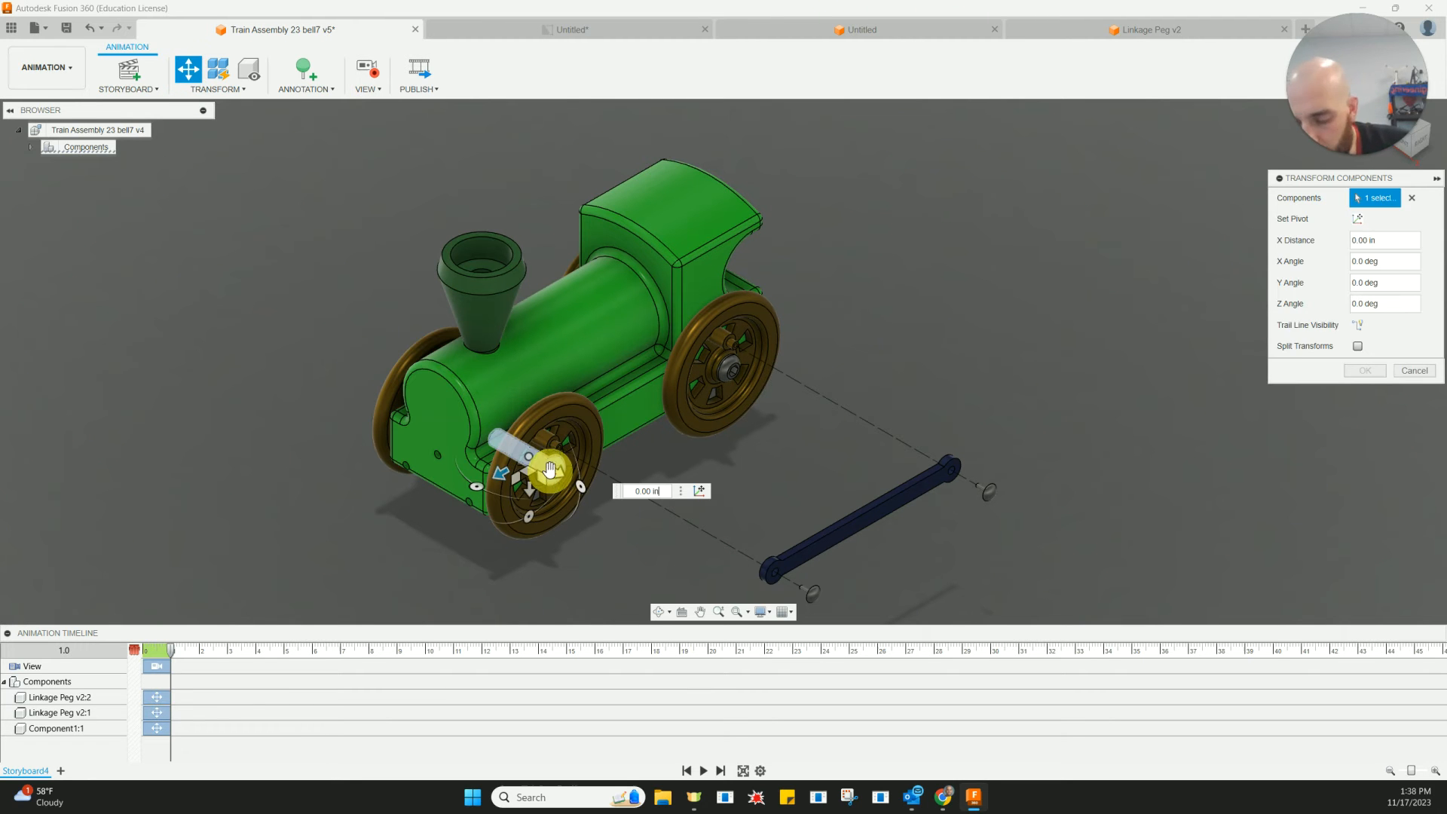
pyautogui.click(730, 373)
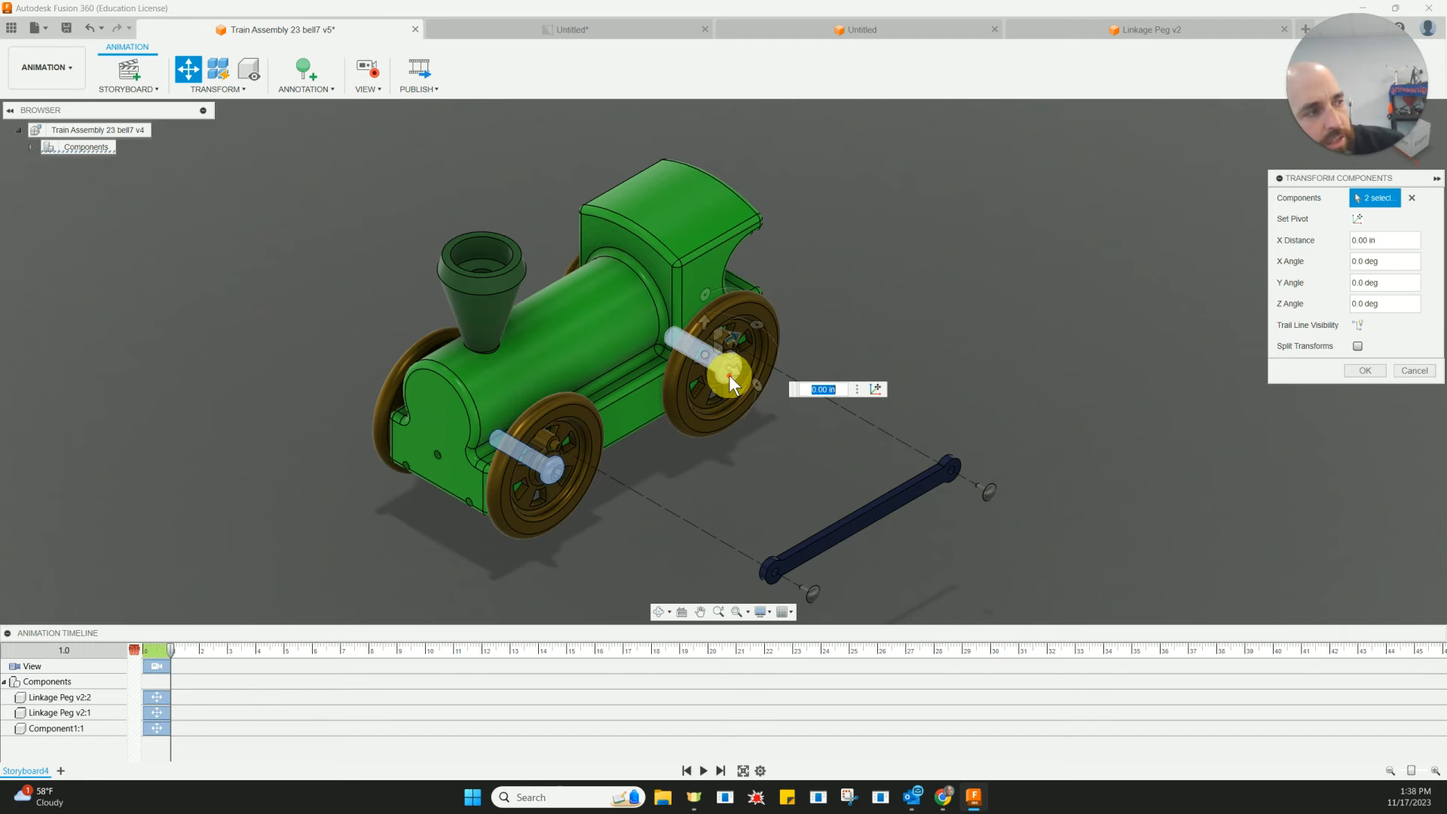
pyautogui.moveTo(734, 373); pyautogui.dragTo(902, 501)
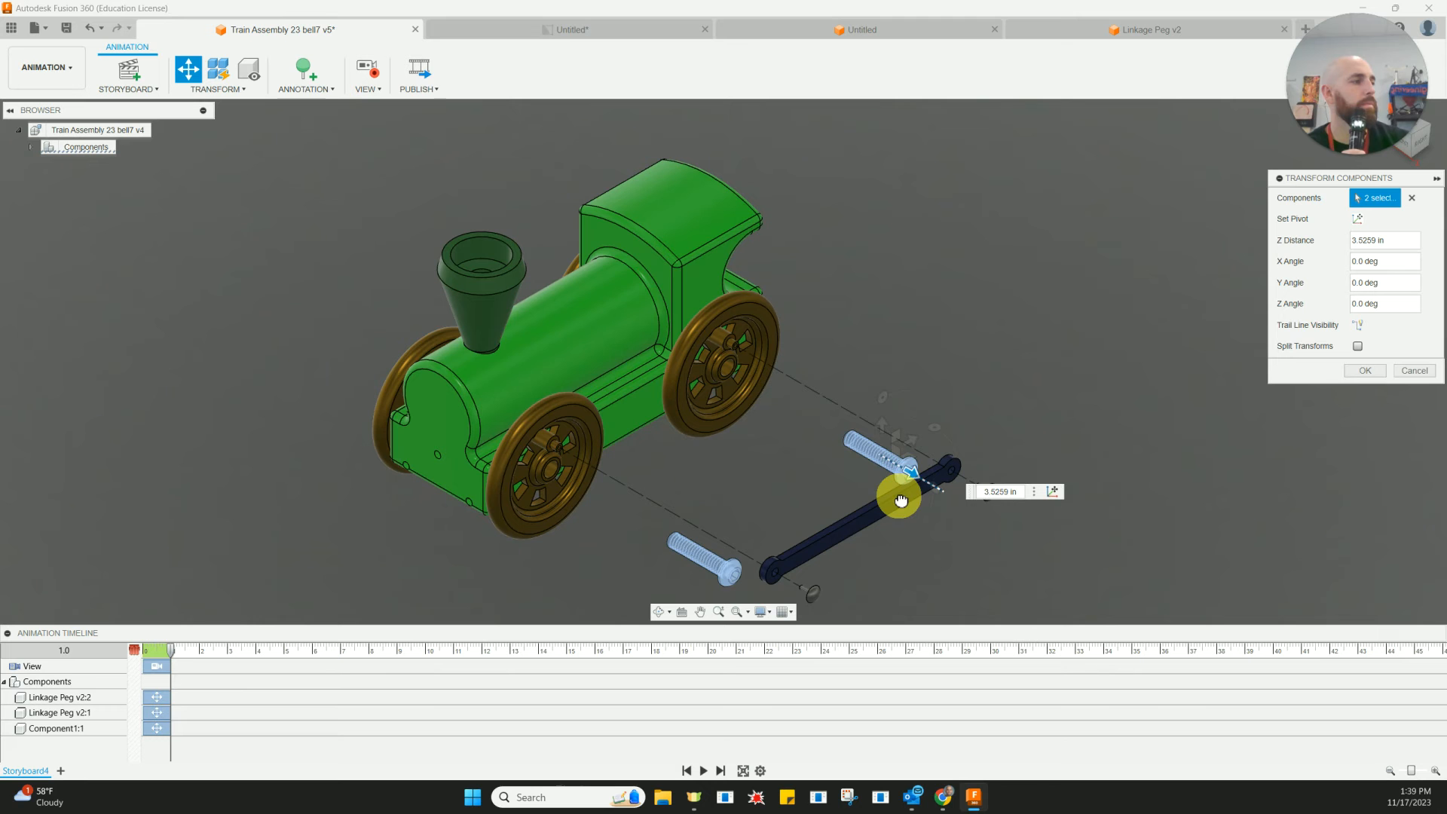
pyautogui.click(1357, 326)
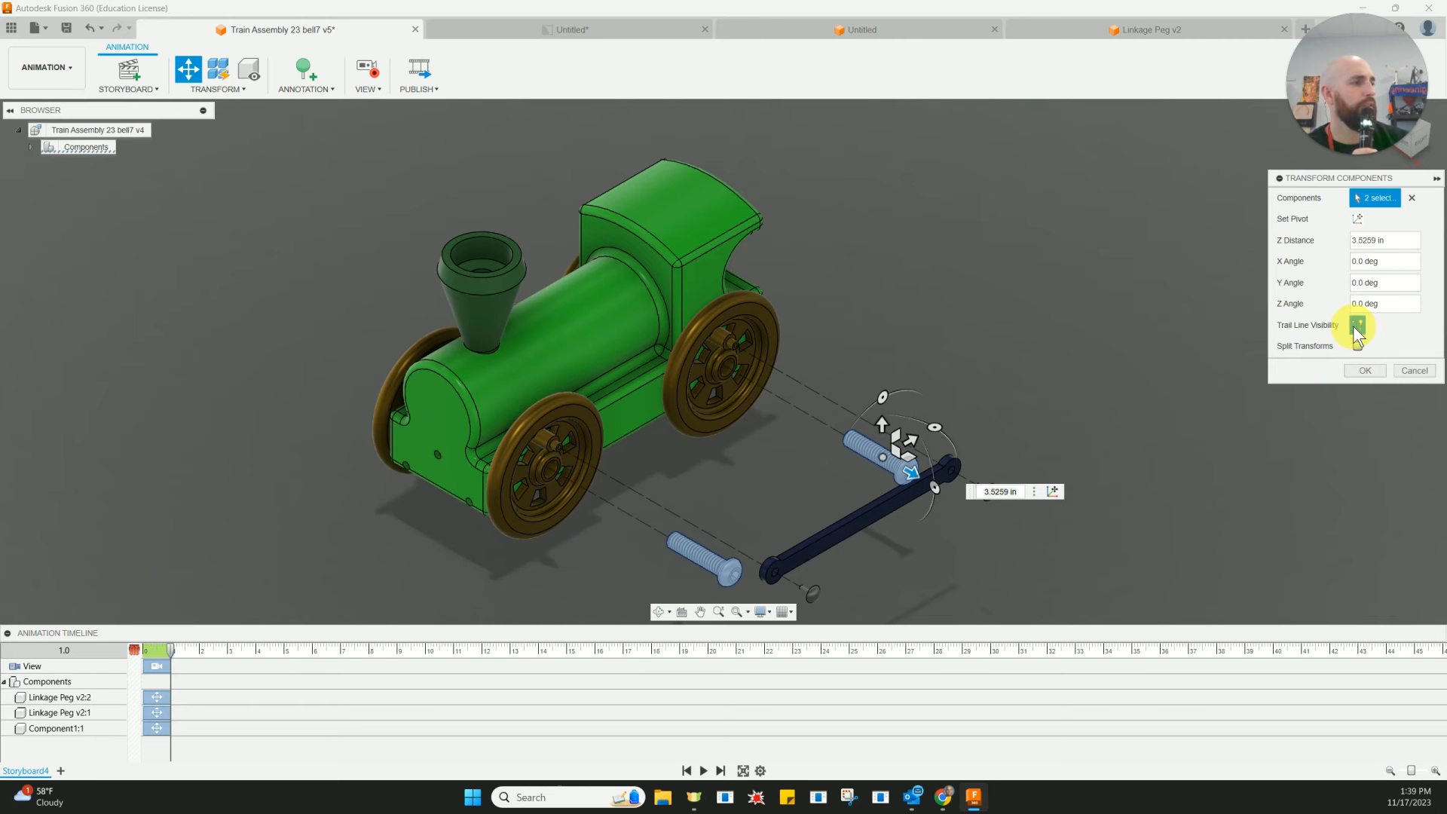
pyautogui.click(1364, 371)
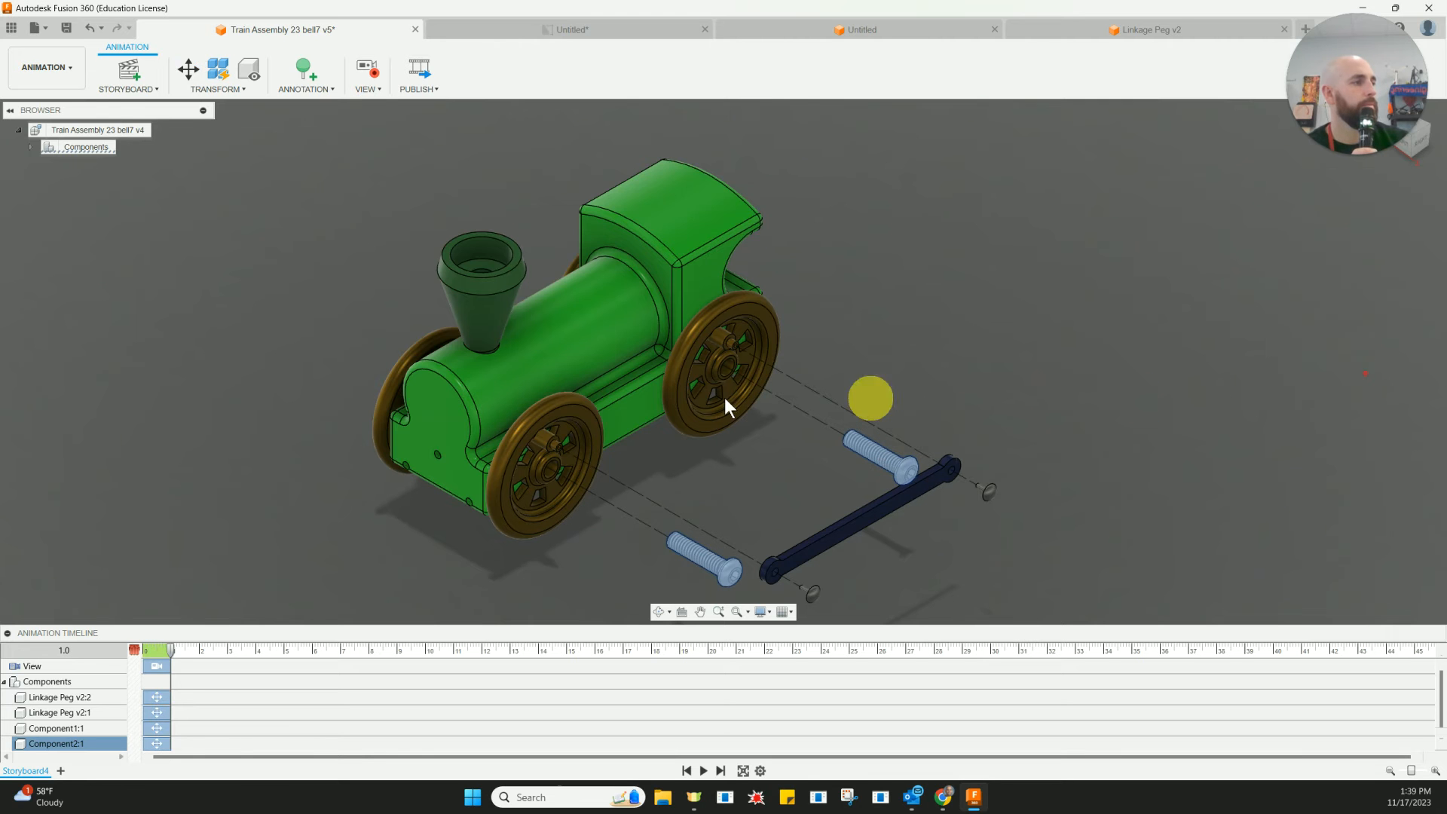
# Move the near-side front and rear wheels together about 1.44 in outward from the train body along negative Y.
pyautogui.click(689, 389)
pyautogui.click(686, 395)
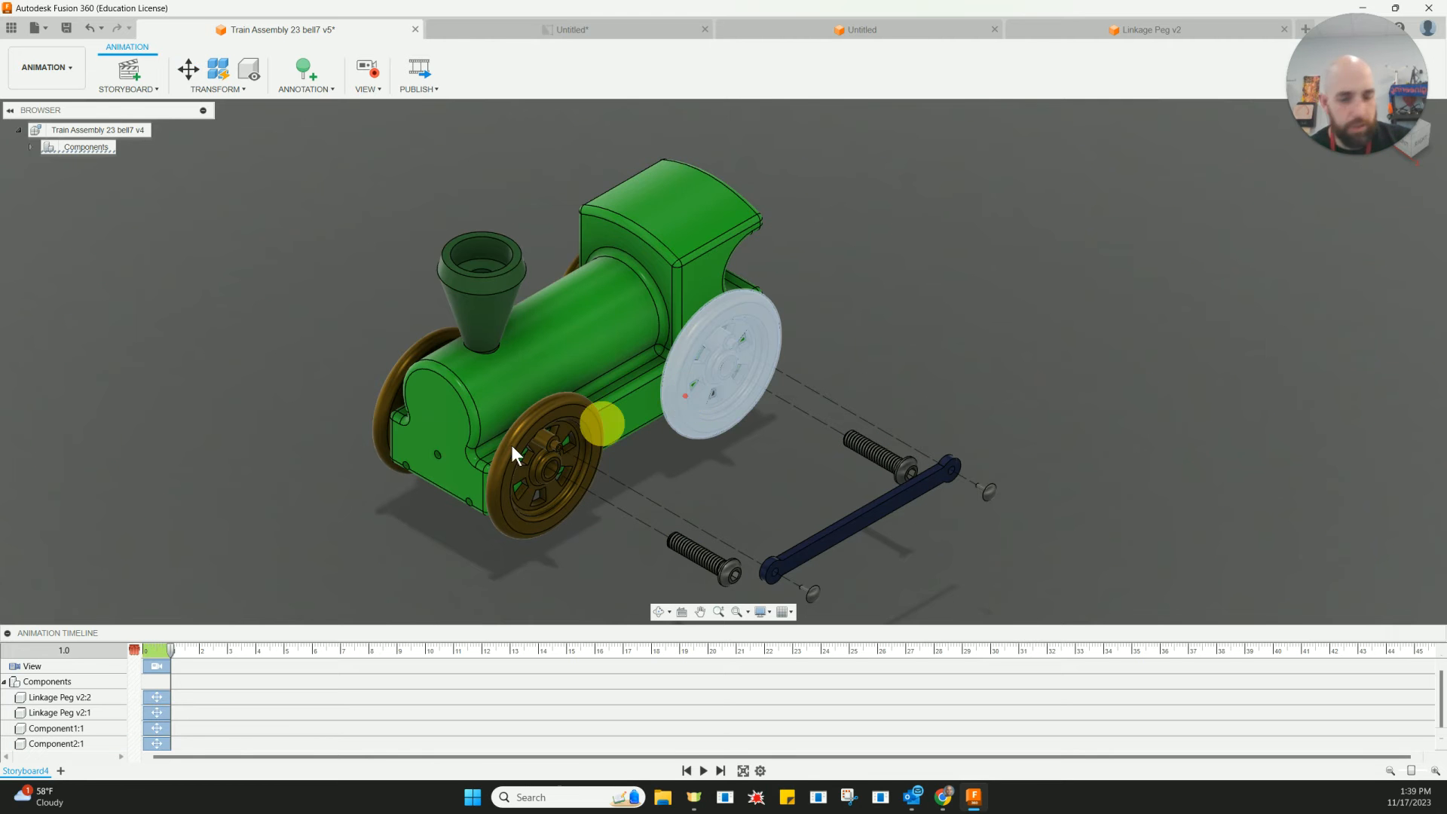
pyautogui.click(584, 460)
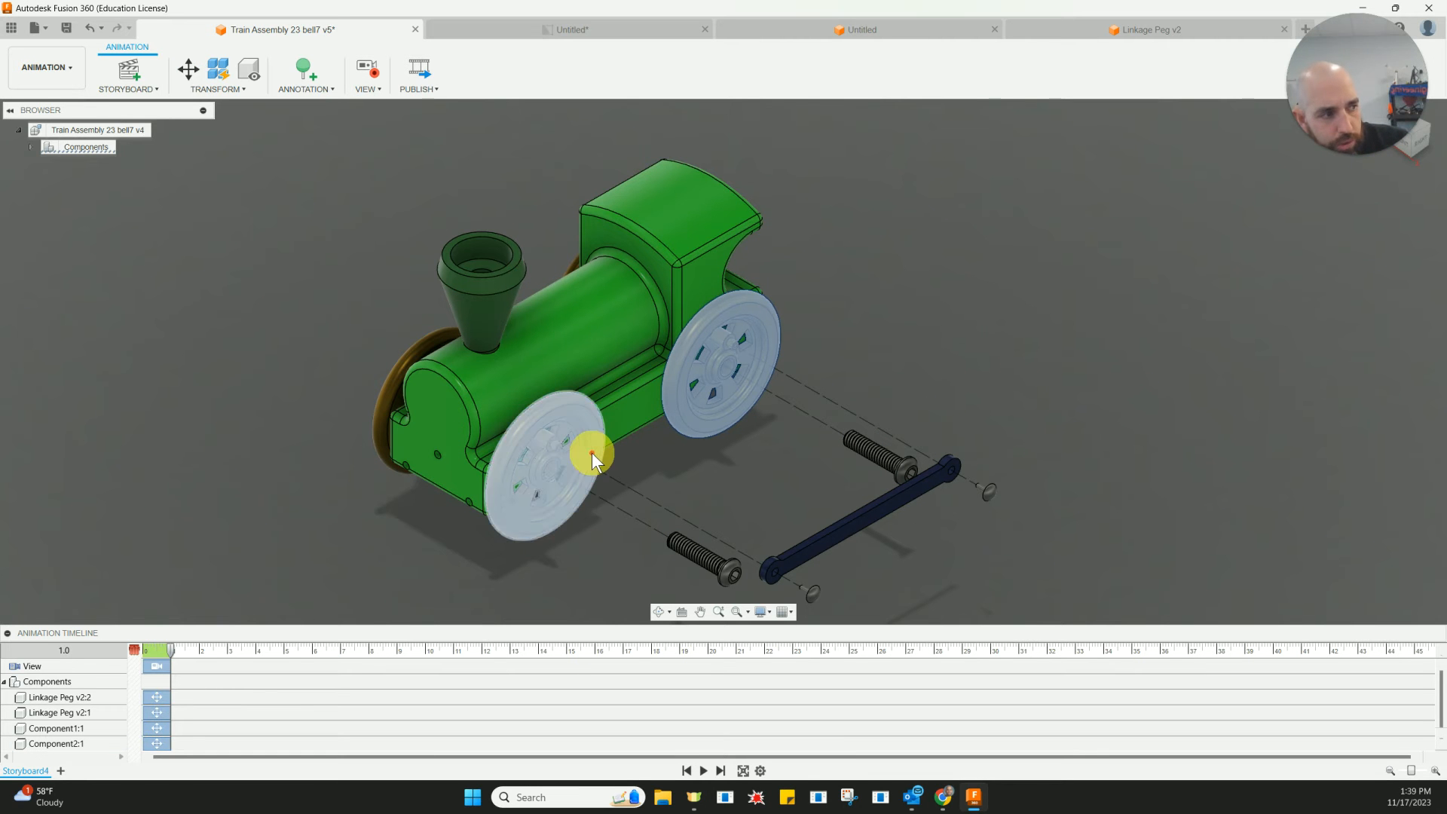
pyautogui.click(188, 72)
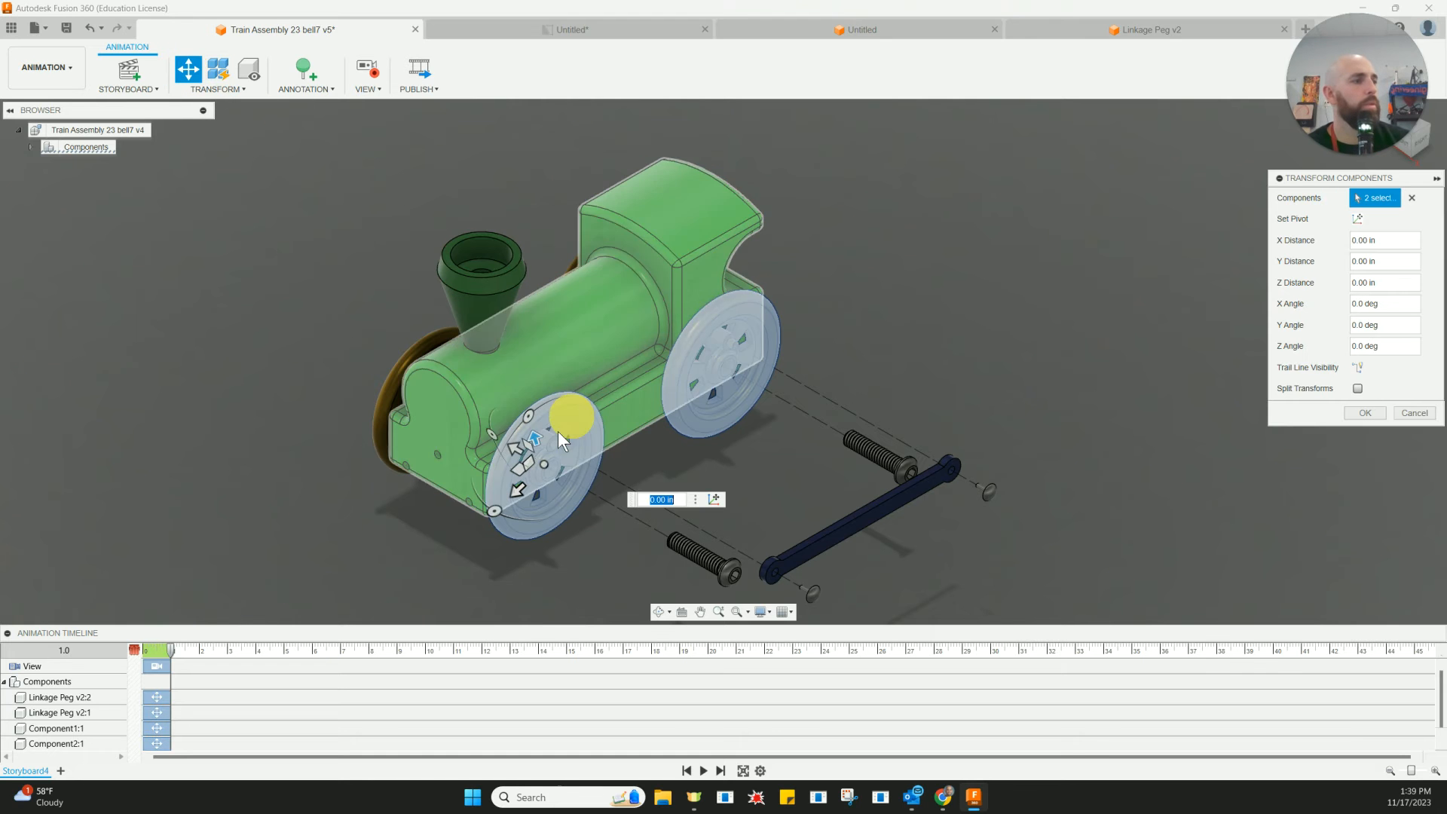
pyautogui.moveTo(513, 465); pyautogui.dragTo(589, 491)
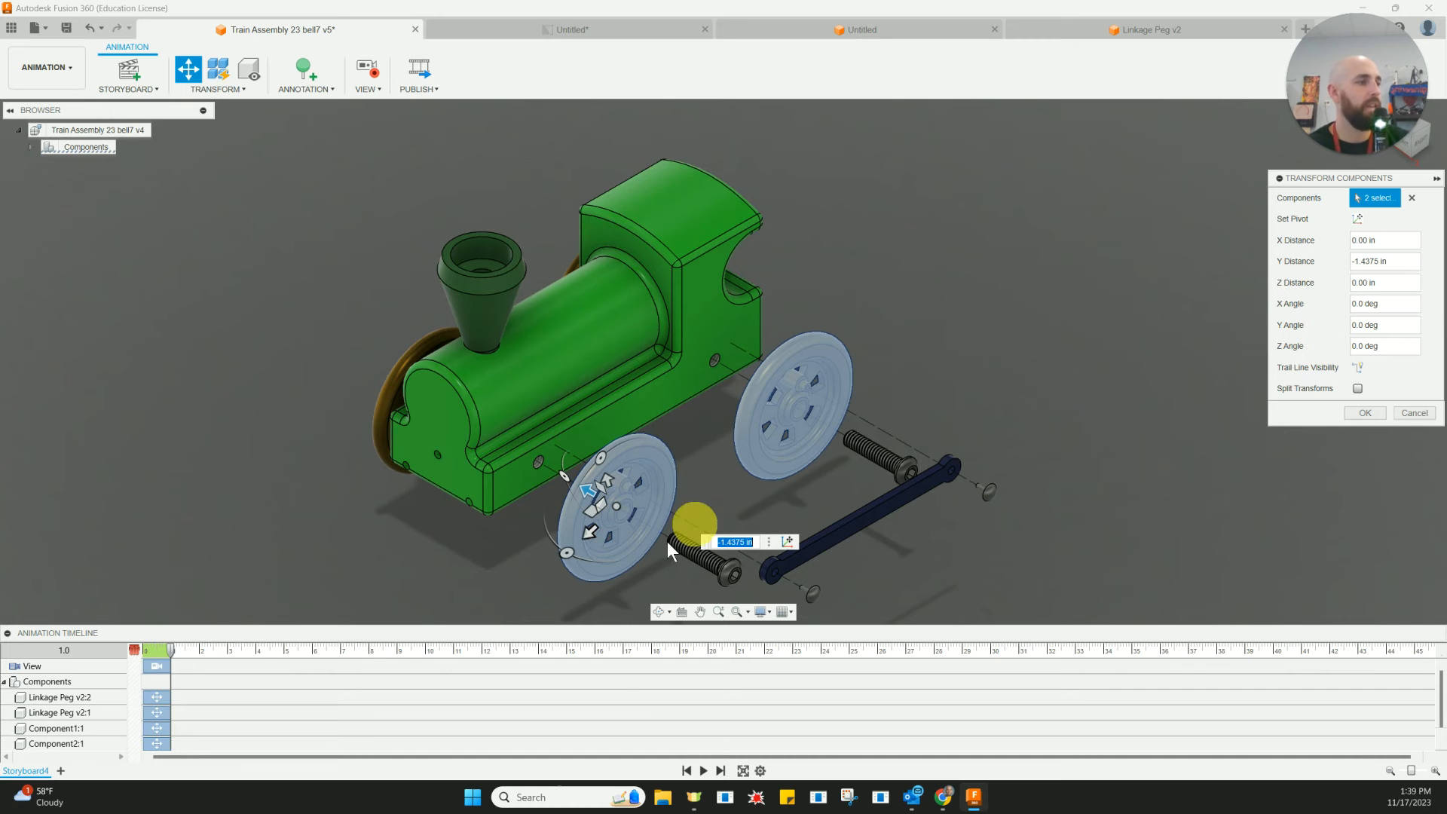
pyautogui.click(1355, 414)
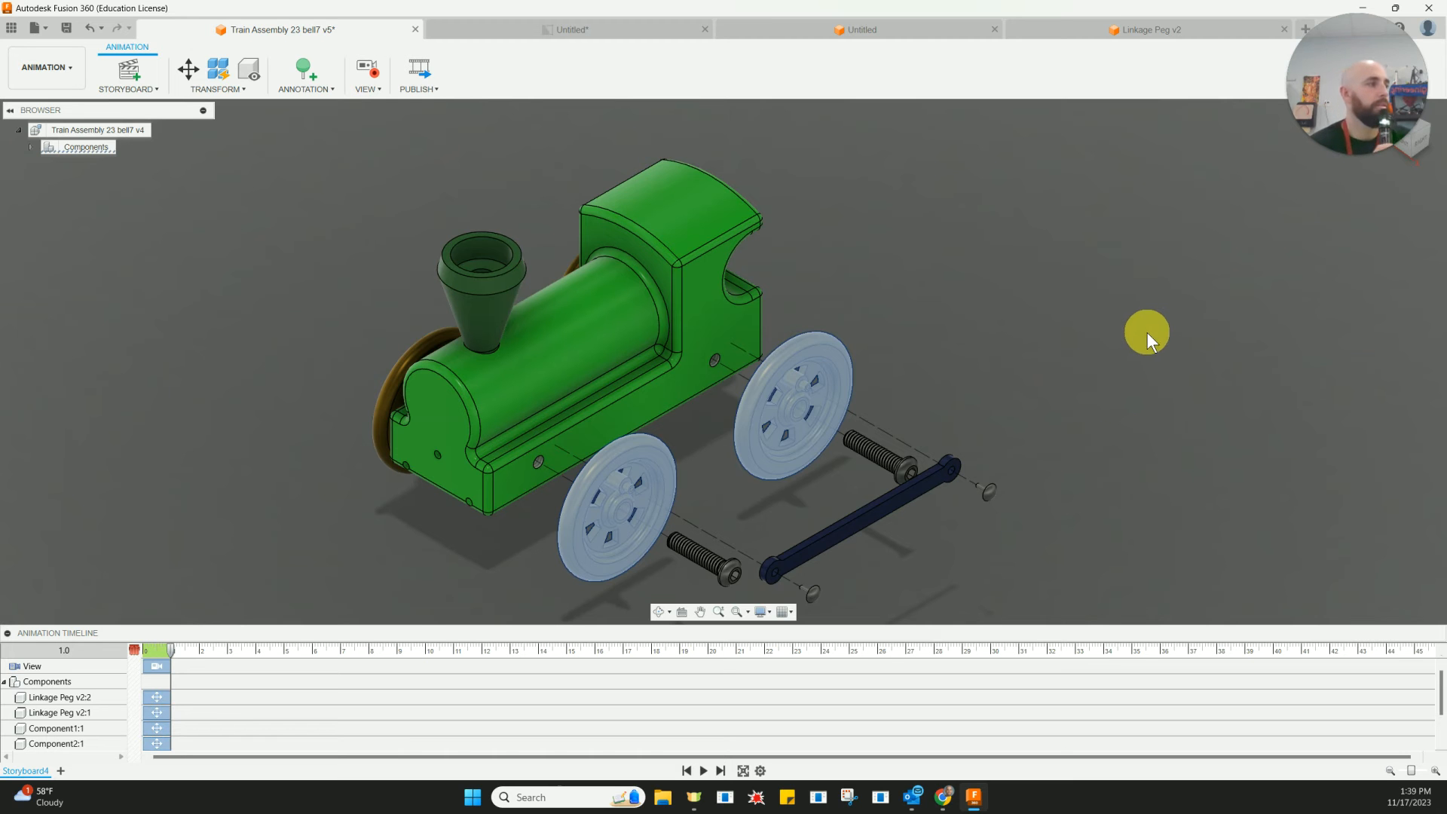
pyautogui.click(1195, 326)
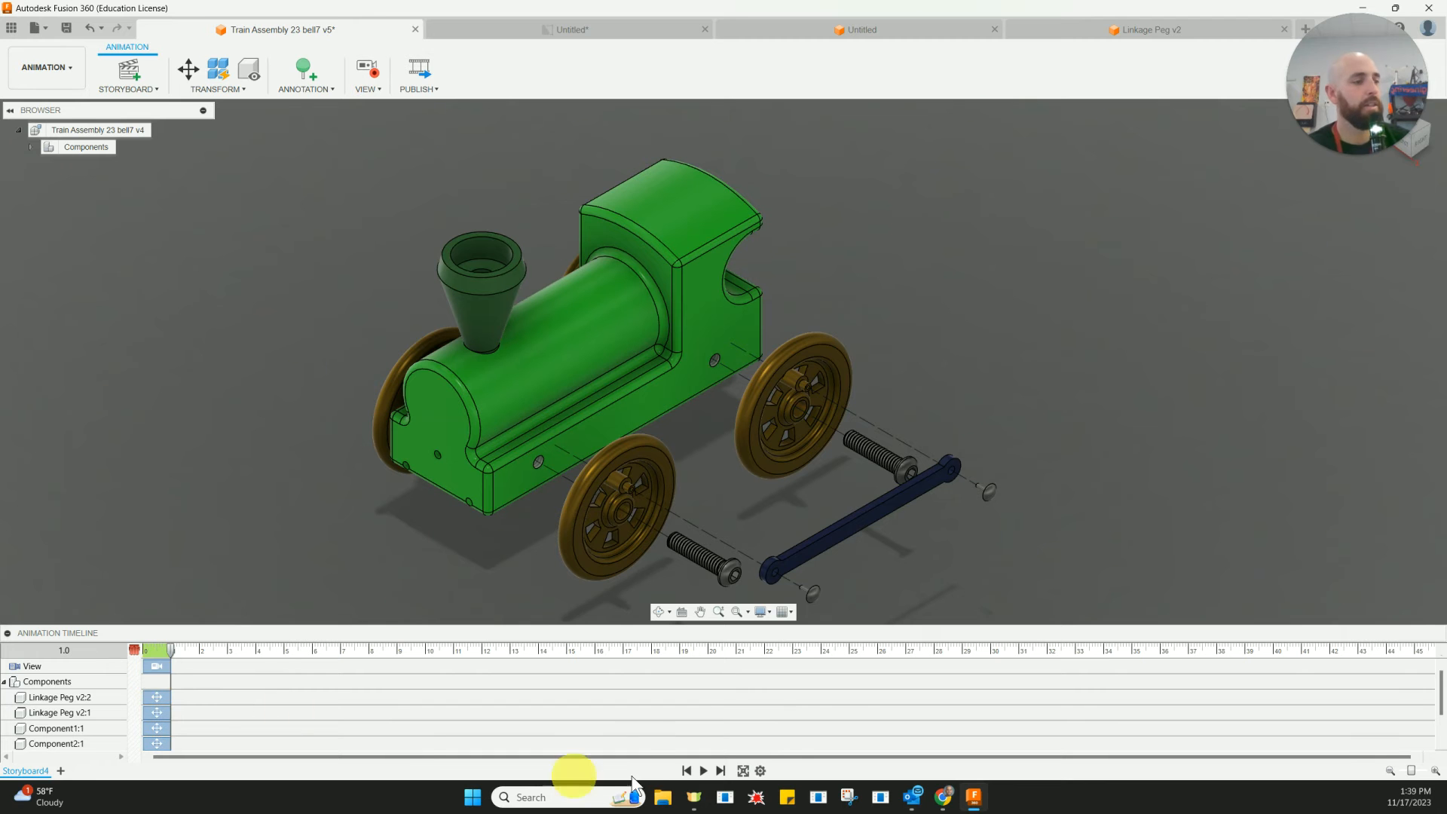
# Play the storyboard animation to review the exploded motion, and return the playhead to the start.
pyautogui.click(702, 770)
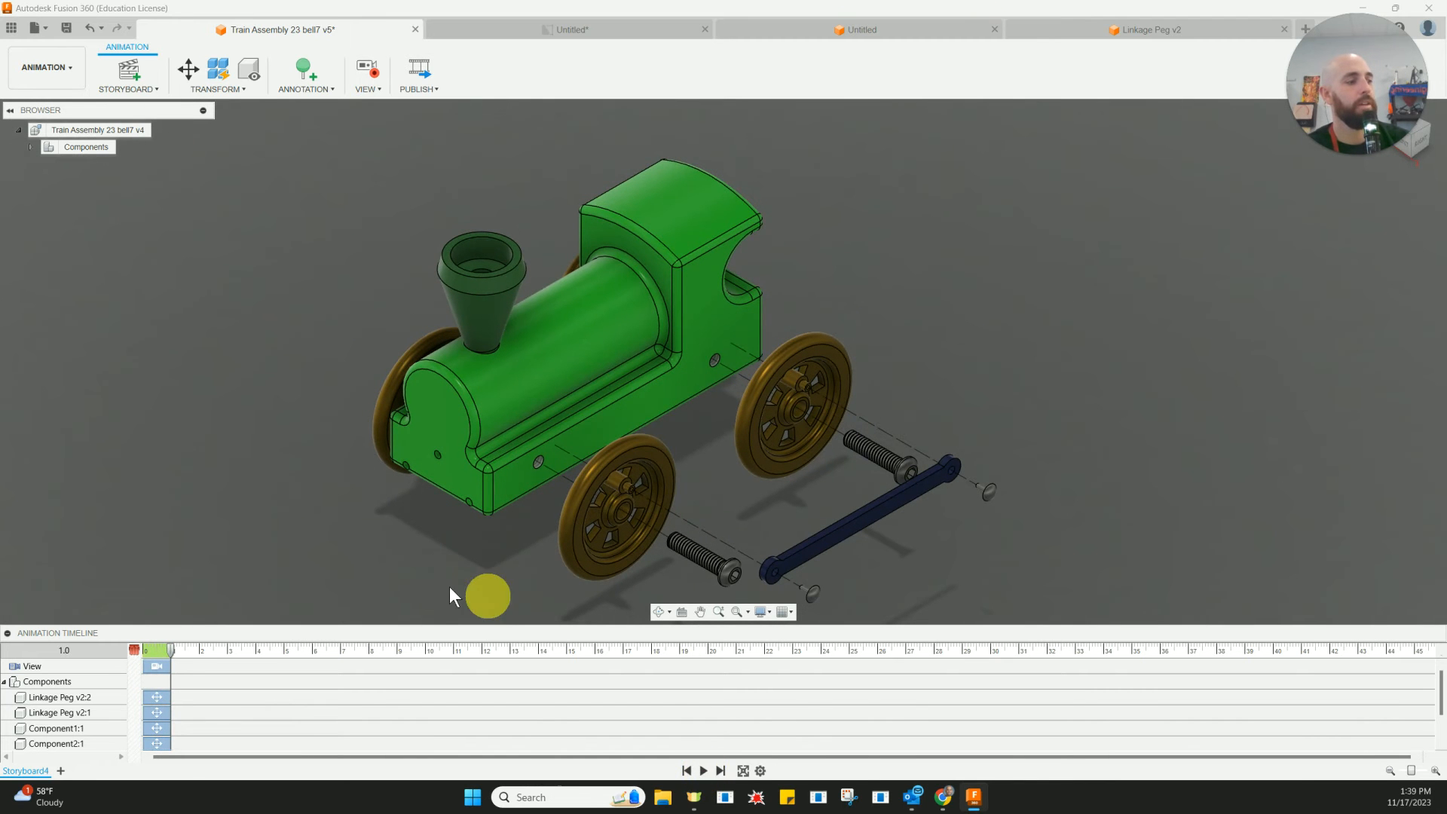
pyautogui.click(701, 770)
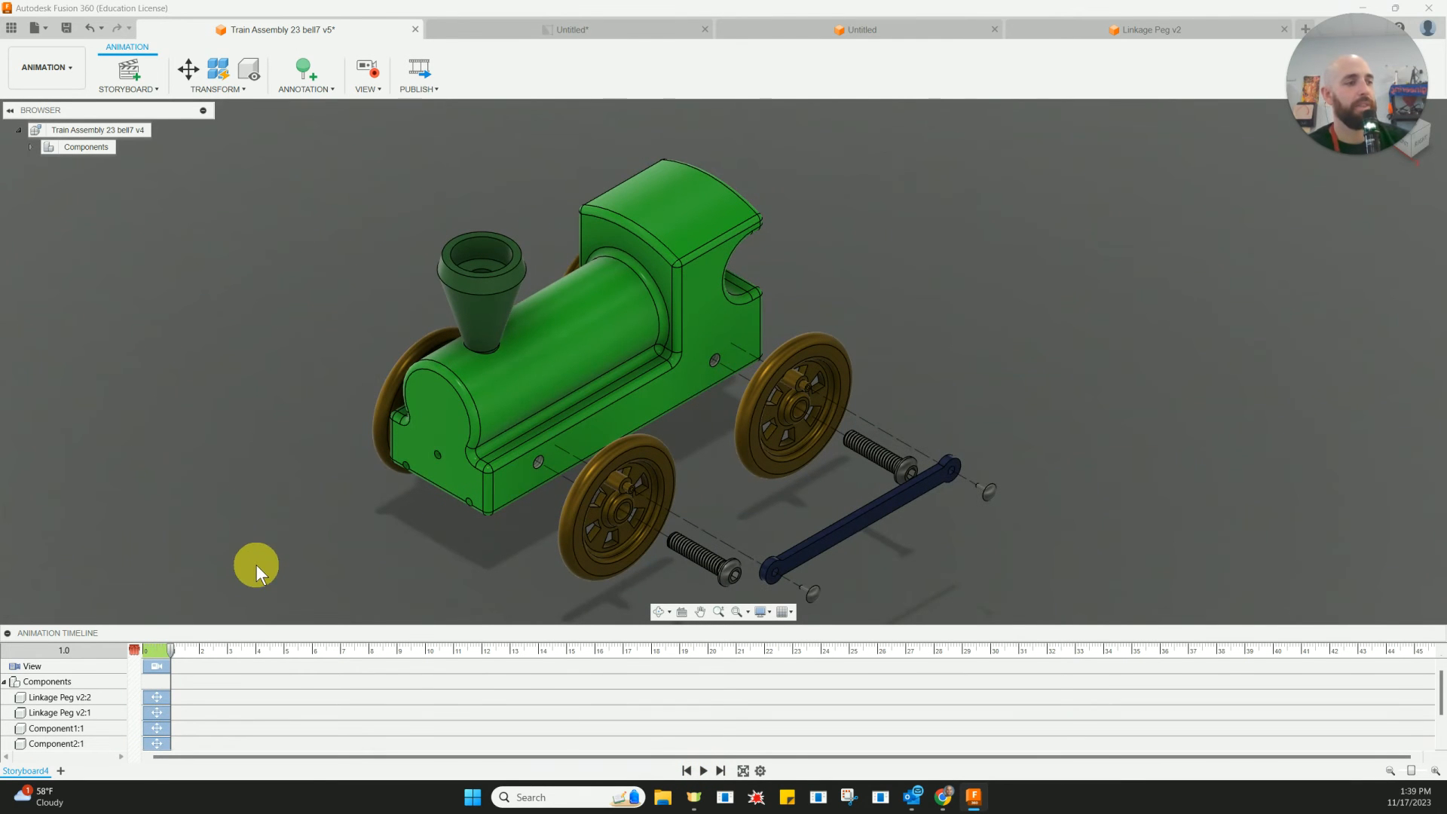
pyautogui.scroll(-3, 268, 572)
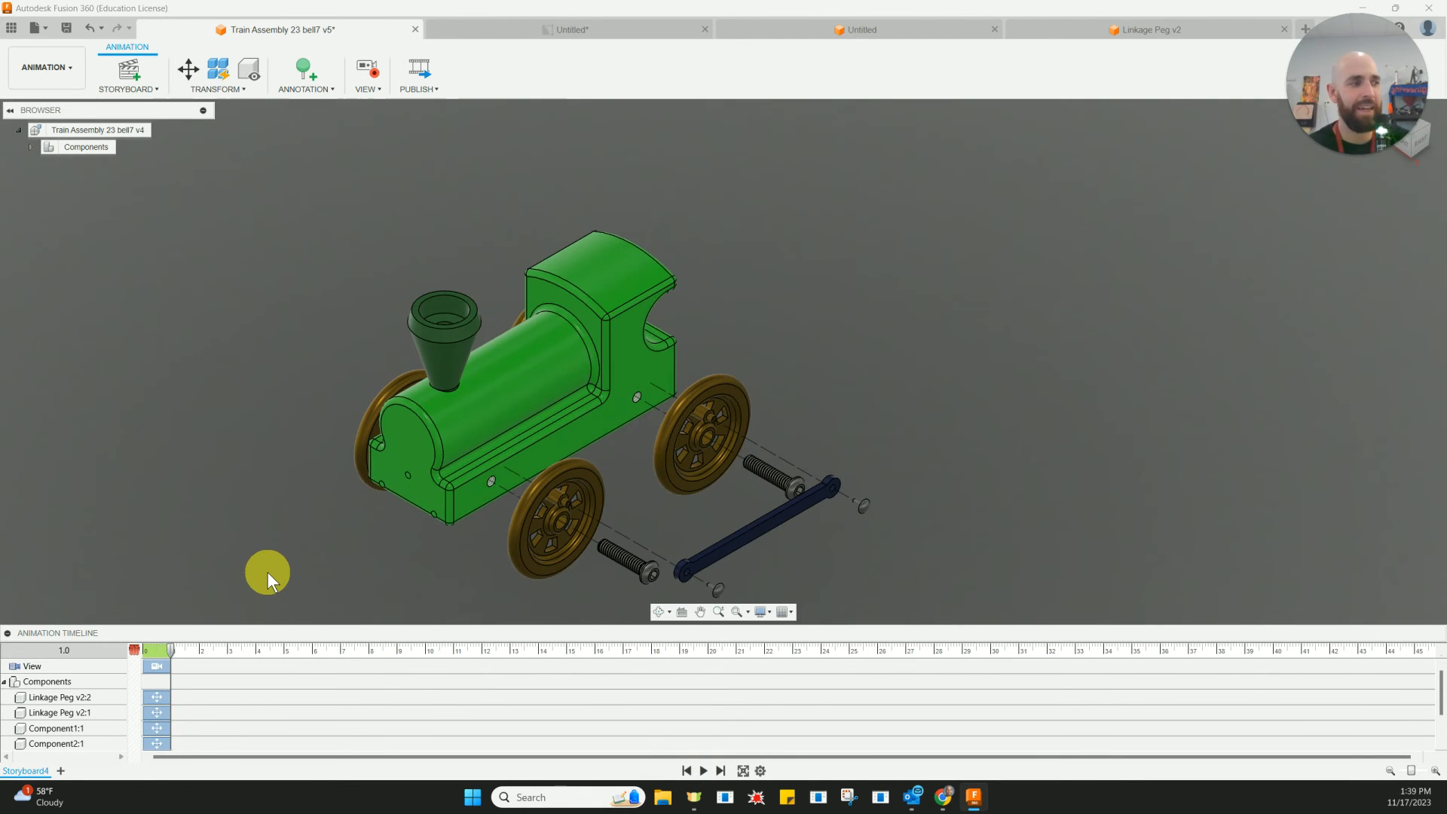
pyautogui.moveTo(269, 572); pyautogui.dragTo(369, 511, button='middle')
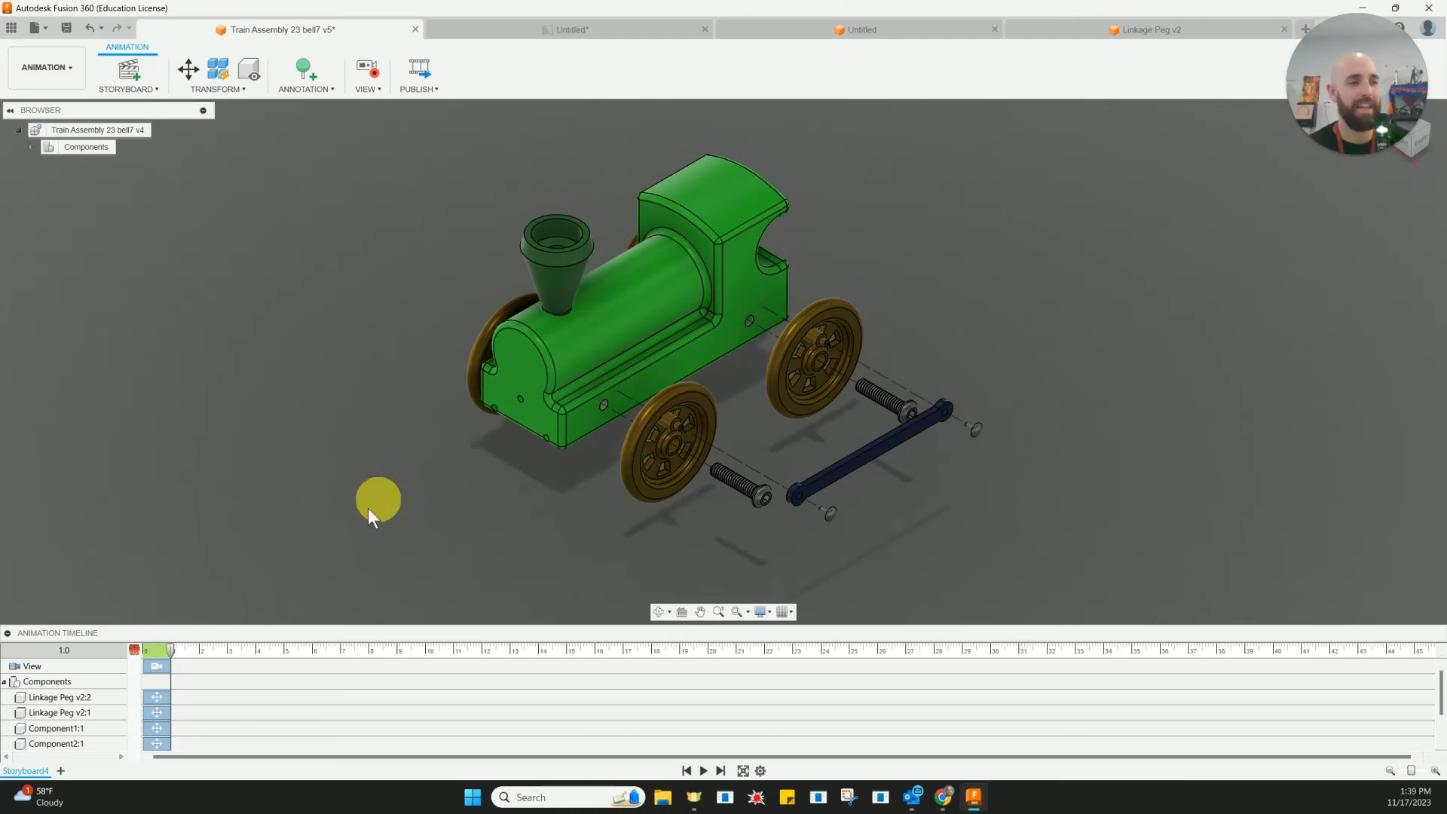
pyautogui.click(686, 770)
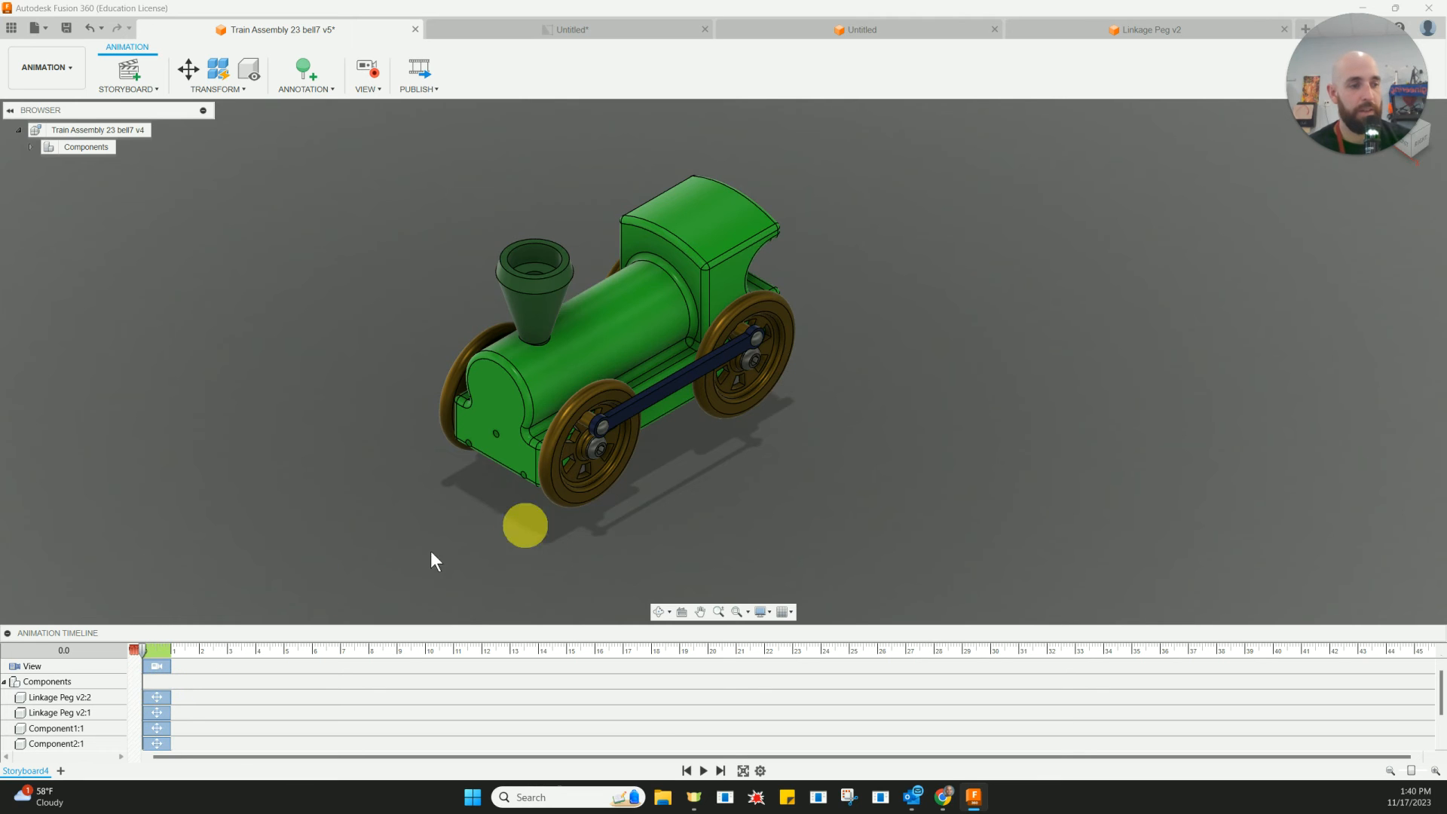
# Shift the linkage bar's move action (Component1:1) in the animation timeline to start at 1 second.
pyautogui.click(155, 713)
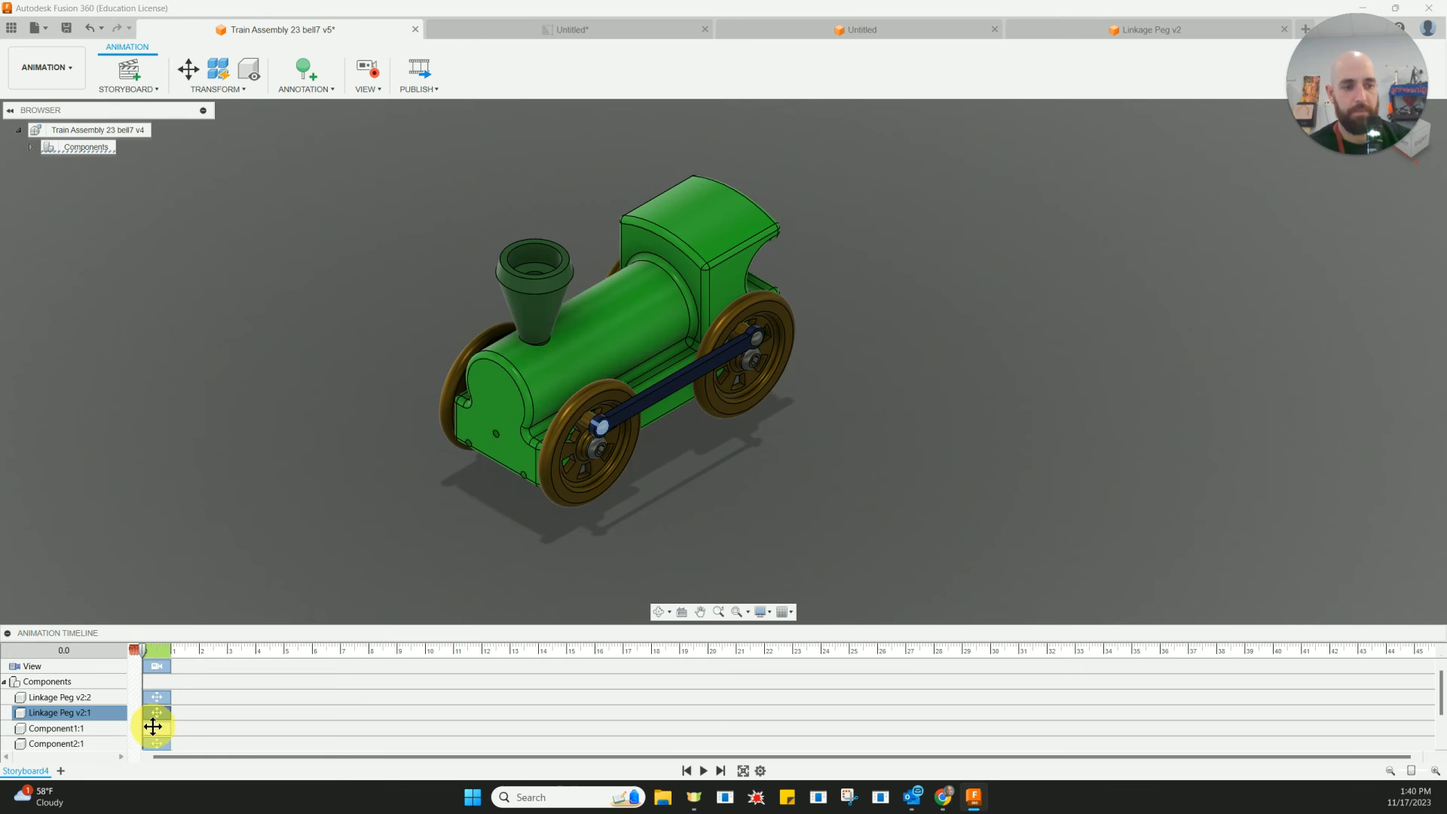
pyautogui.moveTo(182, 605); pyautogui.dragTo(190, 514, button='middle')
pyautogui.click(338, 500)
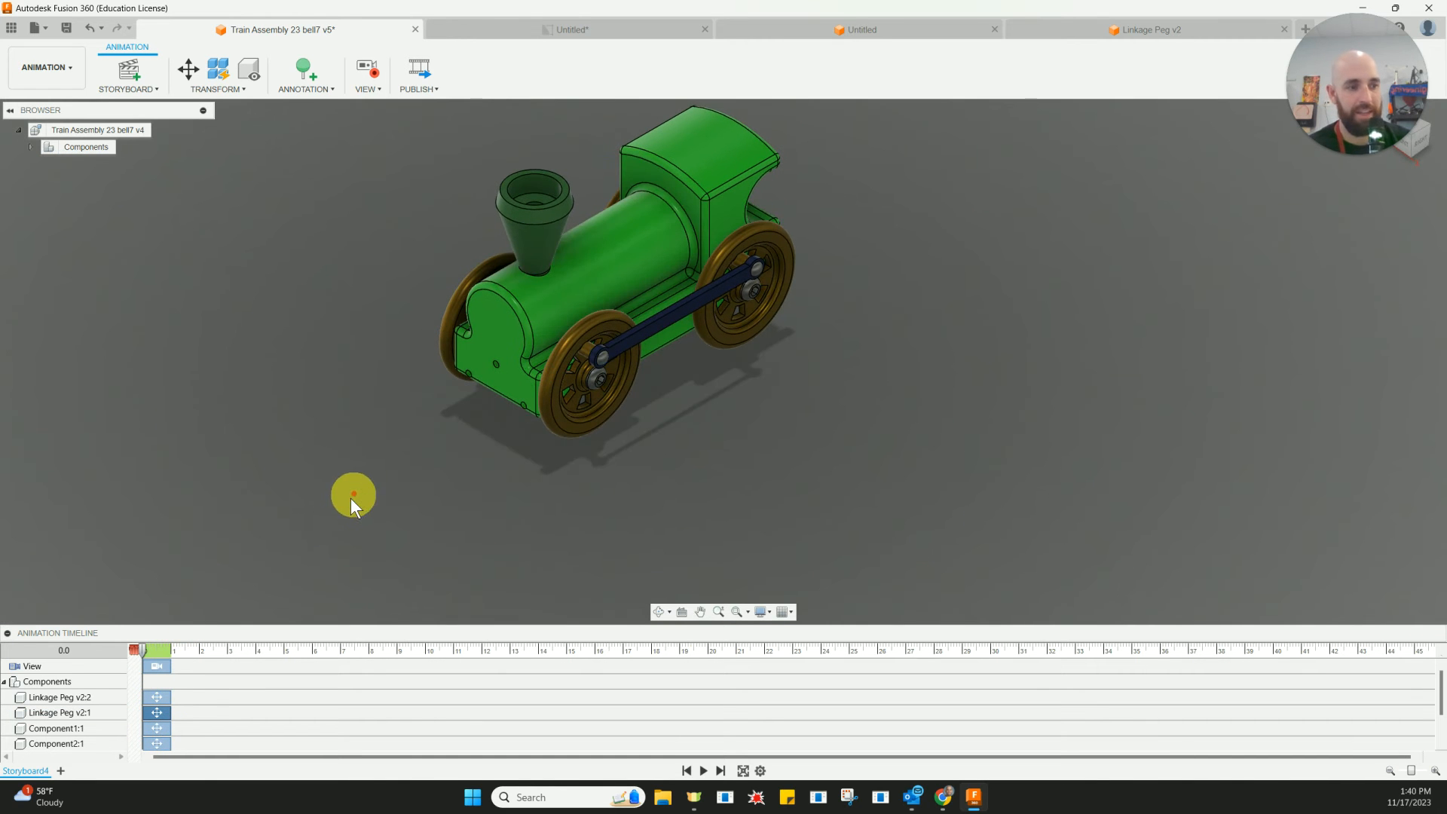
pyautogui.click(654, 326)
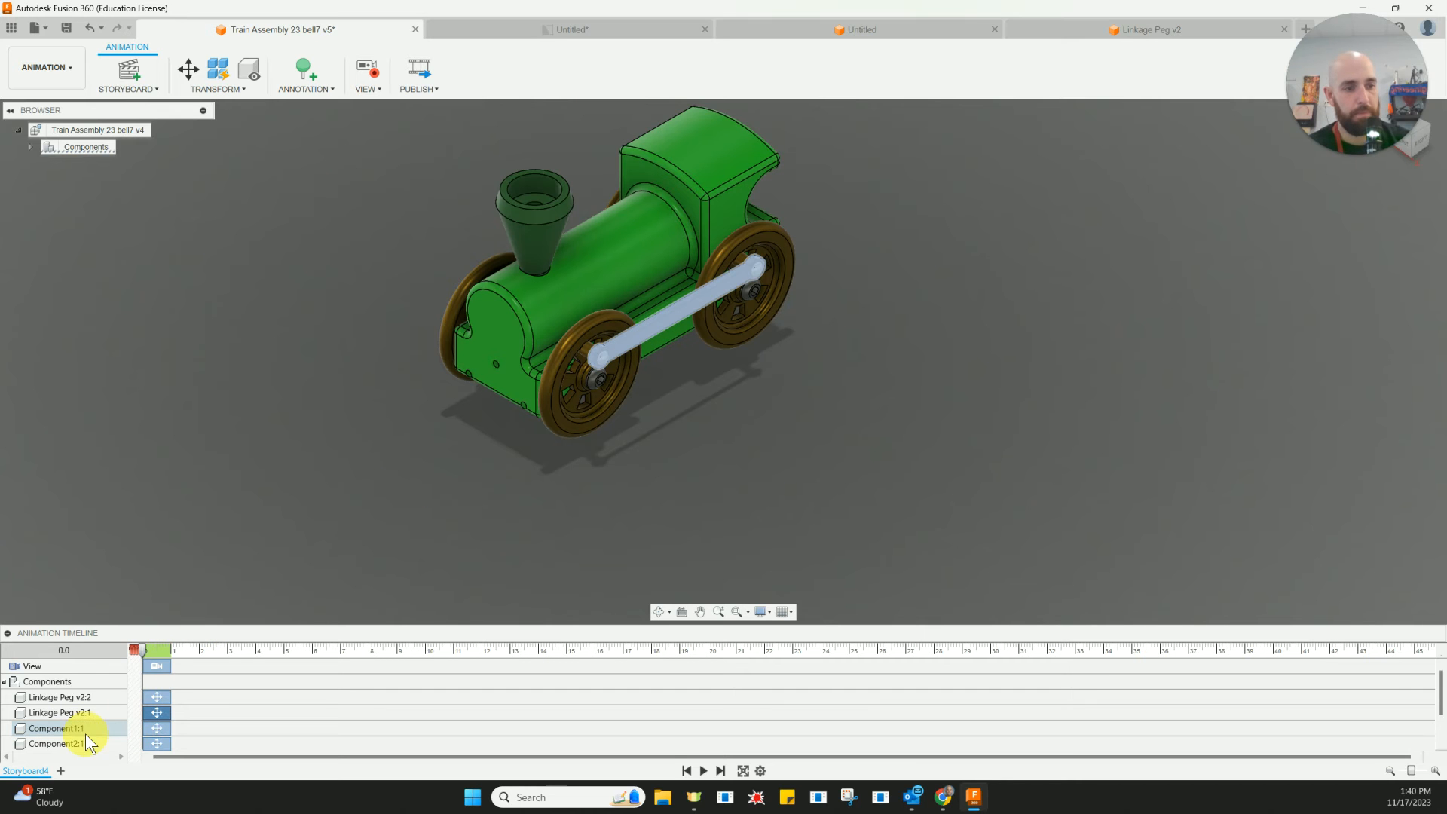
pyautogui.click(104, 729)
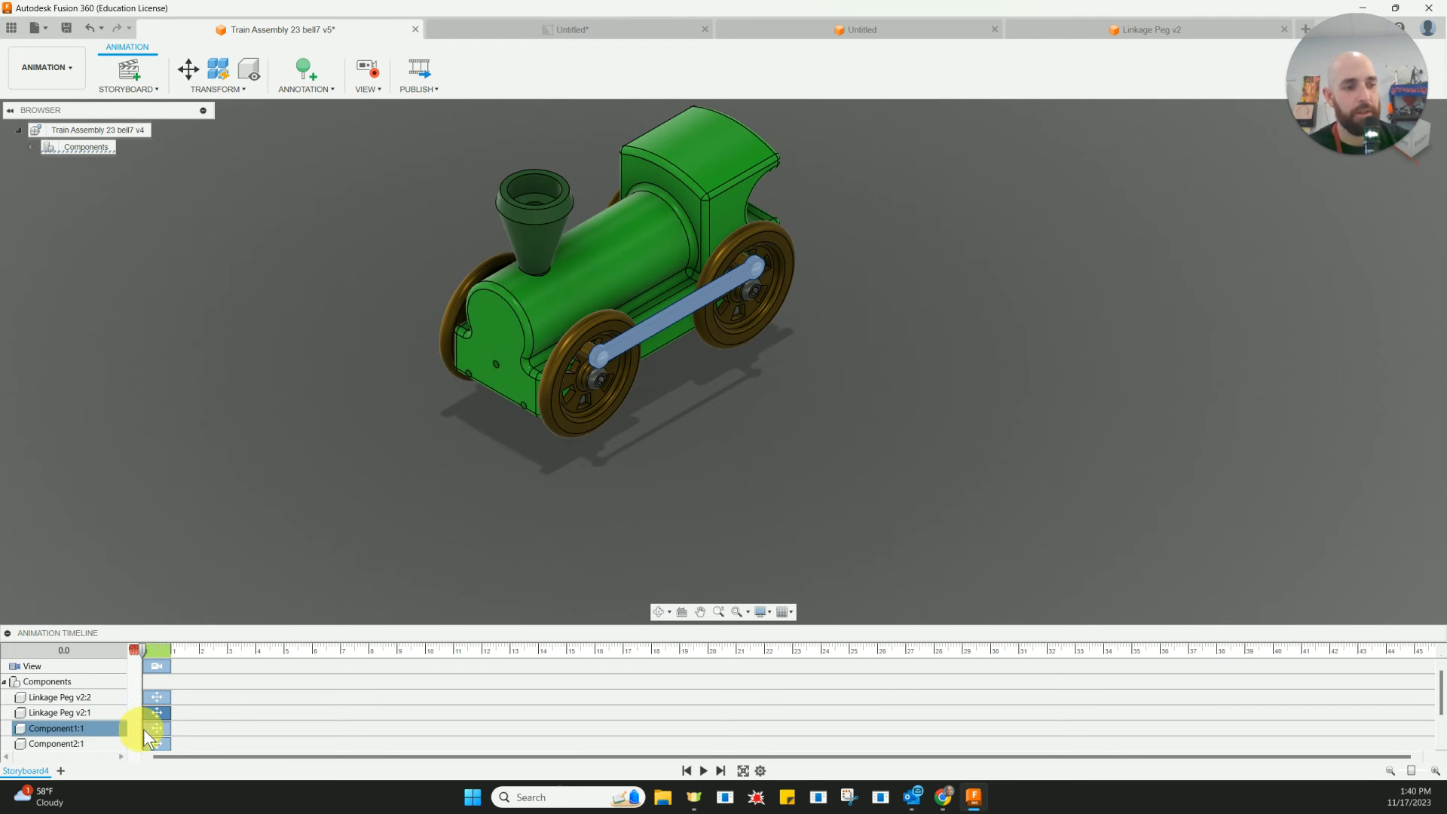
pyautogui.moveTo(167, 729); pyautogui.dragTo(178, 729)
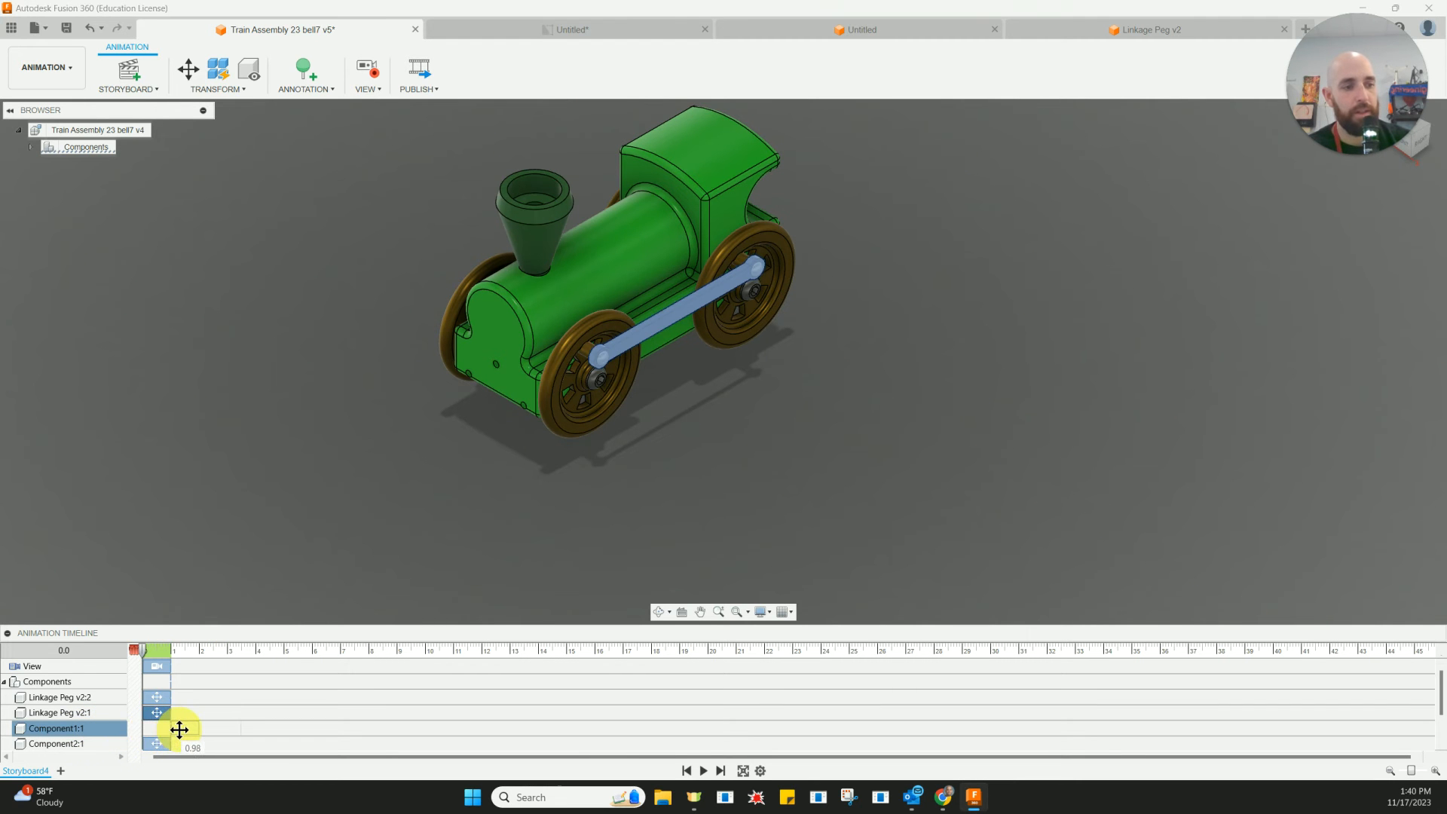
pyautogui.click(178, 688)
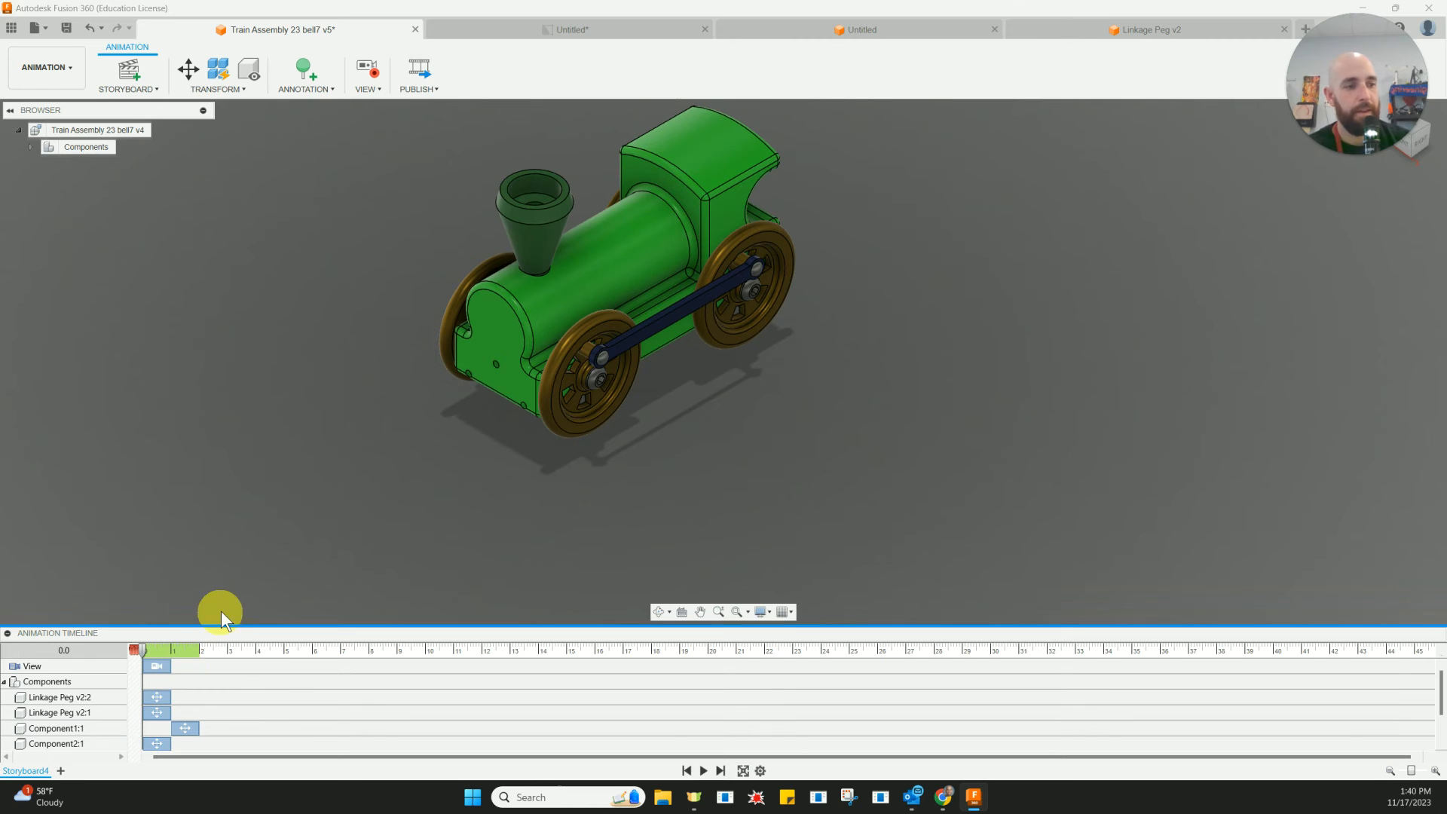
# Shift the move actions of both wheel bolts (Component2:1) in the timeline to start at 3 seconds.
pyautogui.scroll(-1, 267, 713)
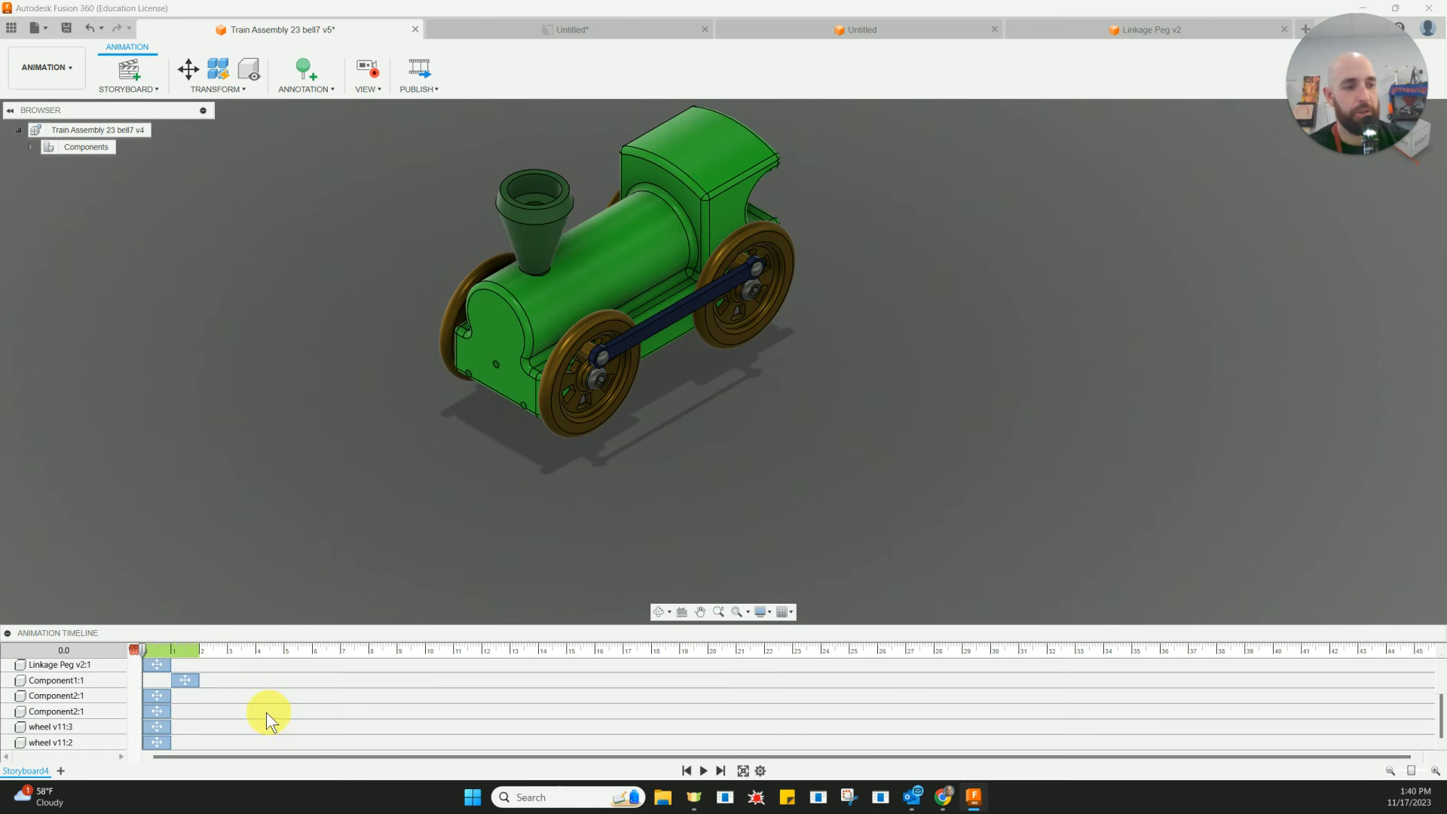
pyautogui.click(149, 696)
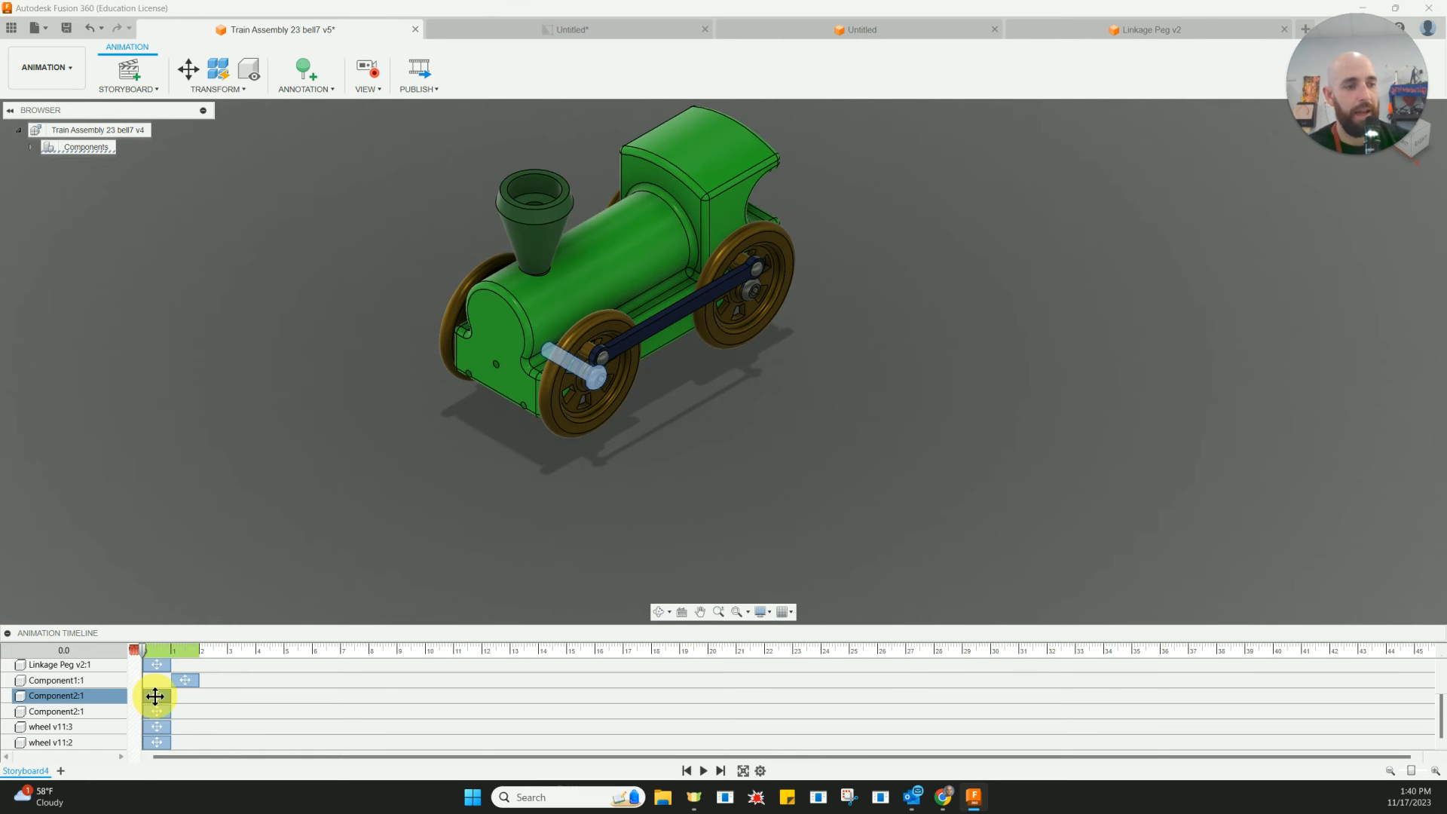
pyautogui.moveTo(156, 696); pyautogui.dragTo(241, 695)
pyautogui.moveTo(154, 712); pyautogui.dragTo(236, 712)
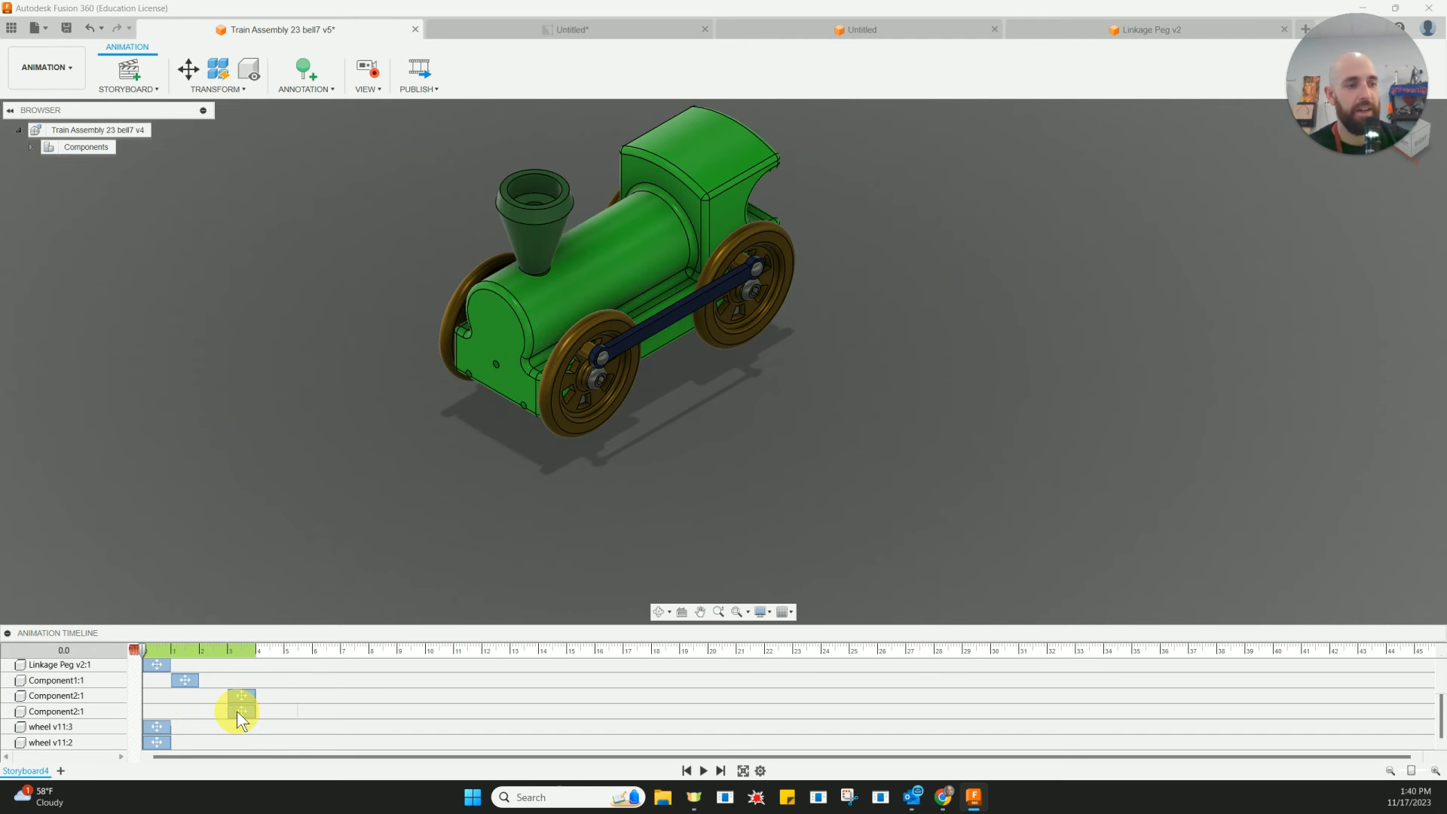
# Shift the move actions of wheel v11:3 and wheel v11:2 in the timeline to start at 4 seconds.
pyautogui.moveTo(239, 600); pyautogui.dragTo(223, 573, button='middle')
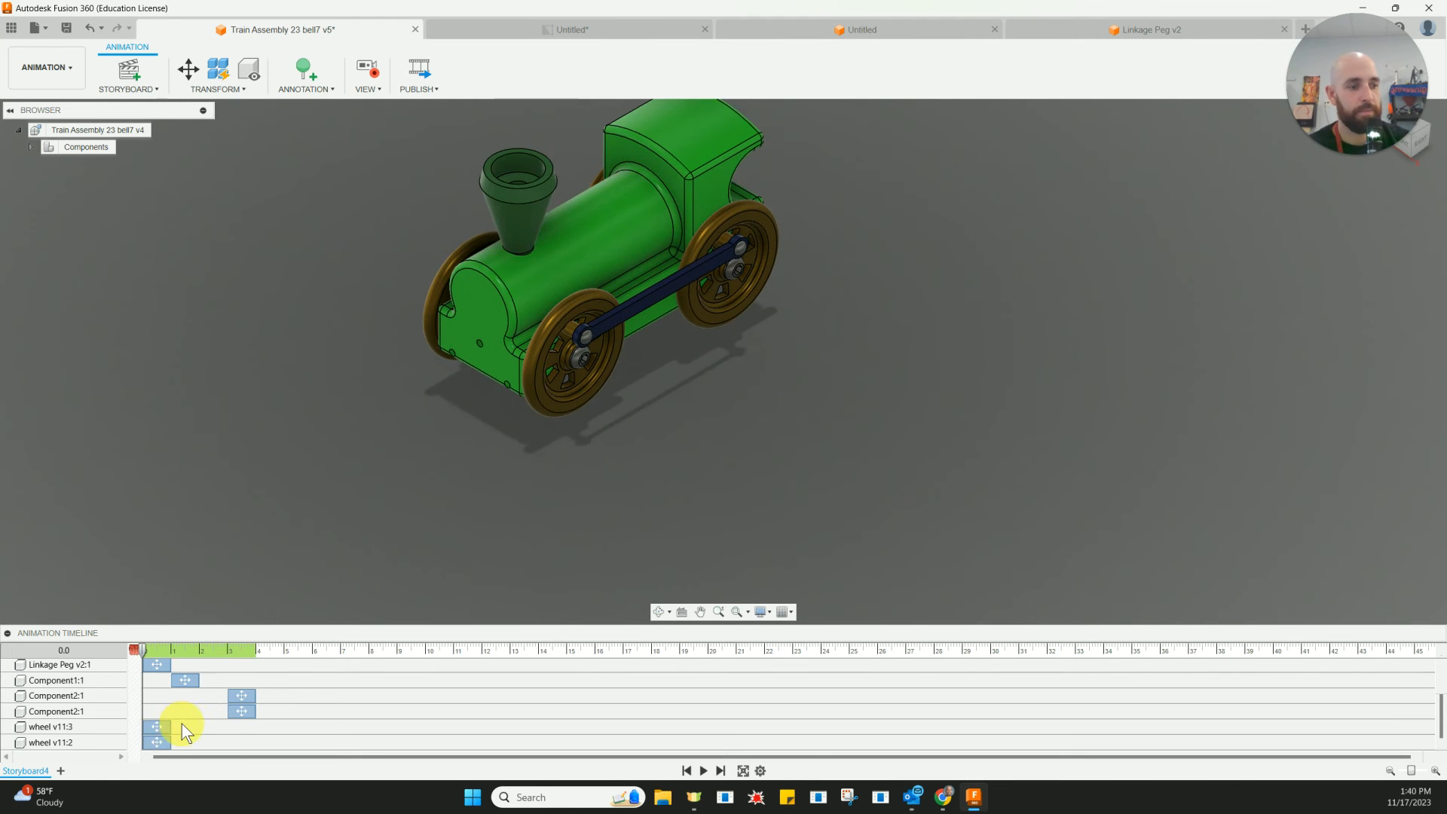
pyautogui.moveTo(169, 727); pyautogui.dragTo(279, 732)
pyautogui.moveTo(155, 743); pyautogui.dragTo(274, 741)
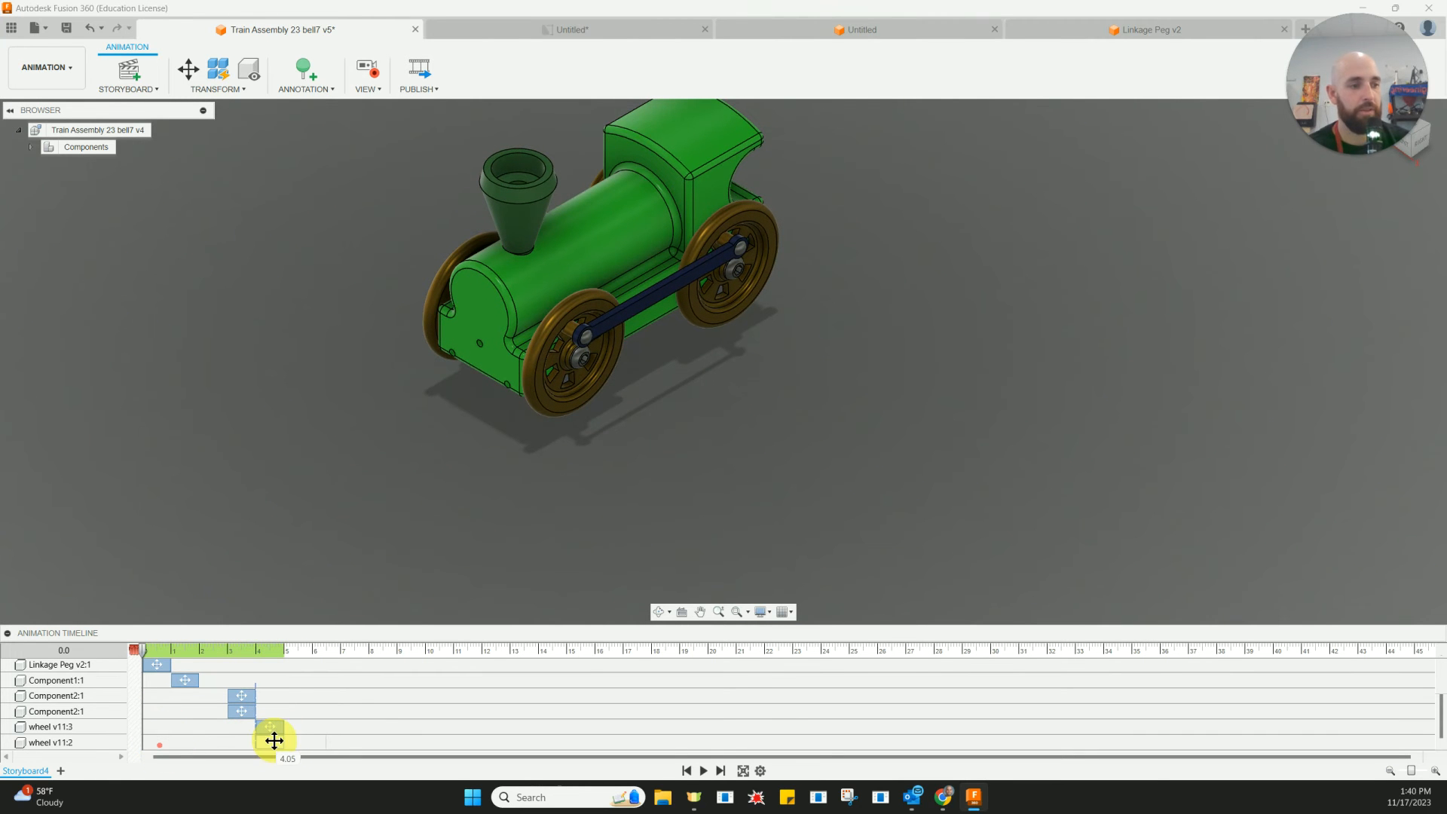
pyautogui.scroll(3, 247, 699)
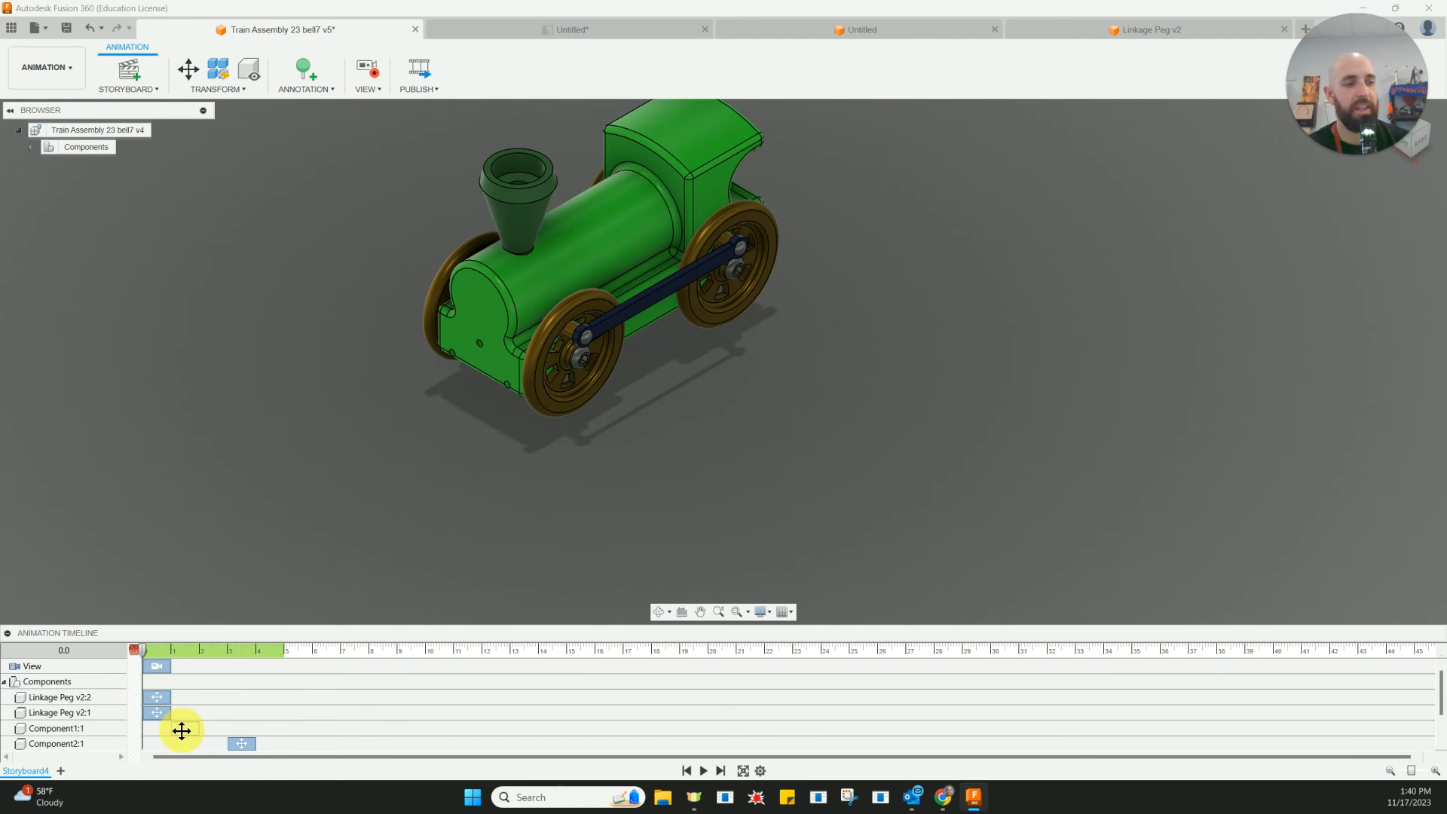
# Check the order of the move actions in the timeline and play the storyboard animation.
pyautogui.scroll(-2, 197, 731)
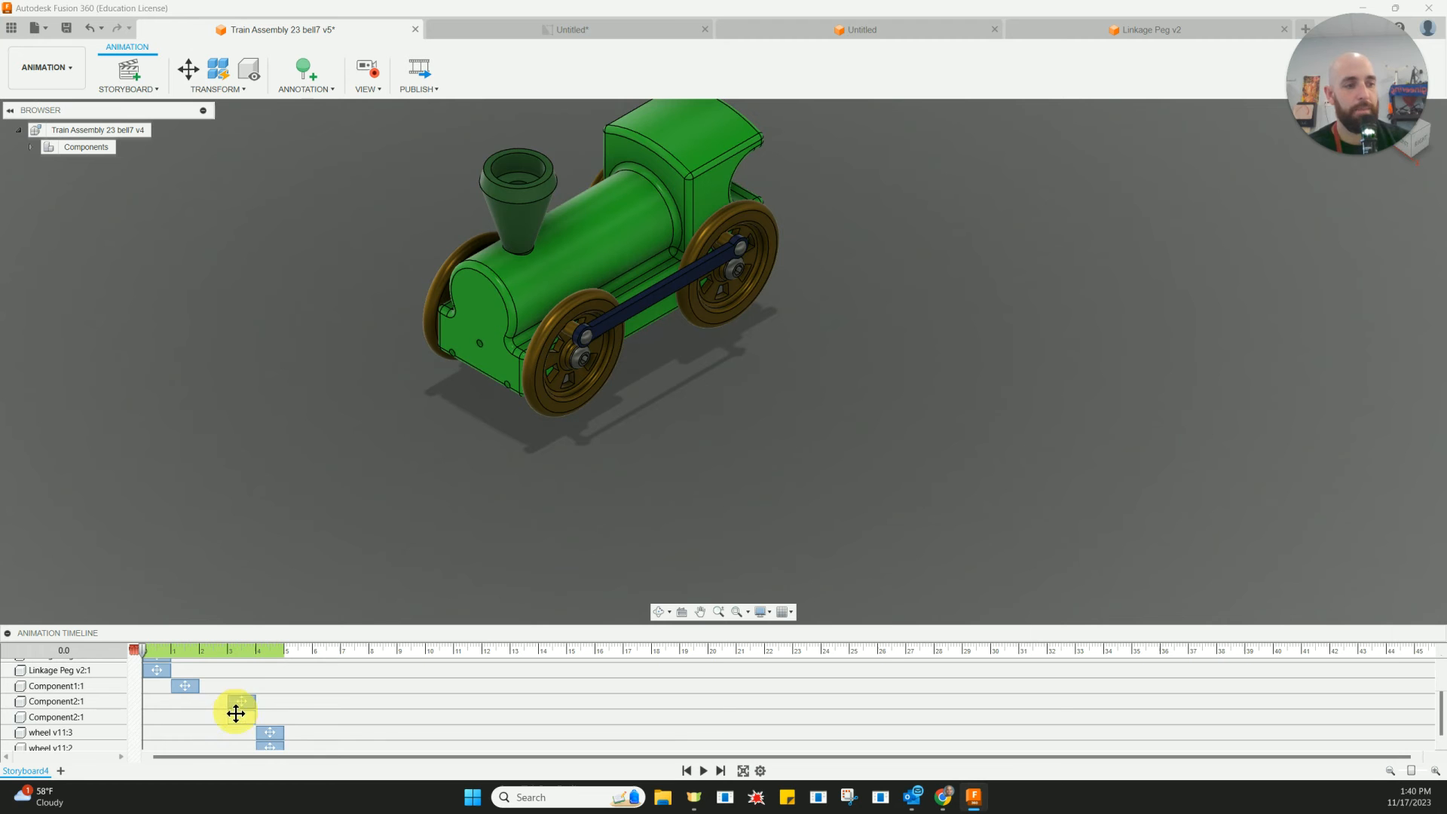
pyautogui.scroll(2, 271, 737)
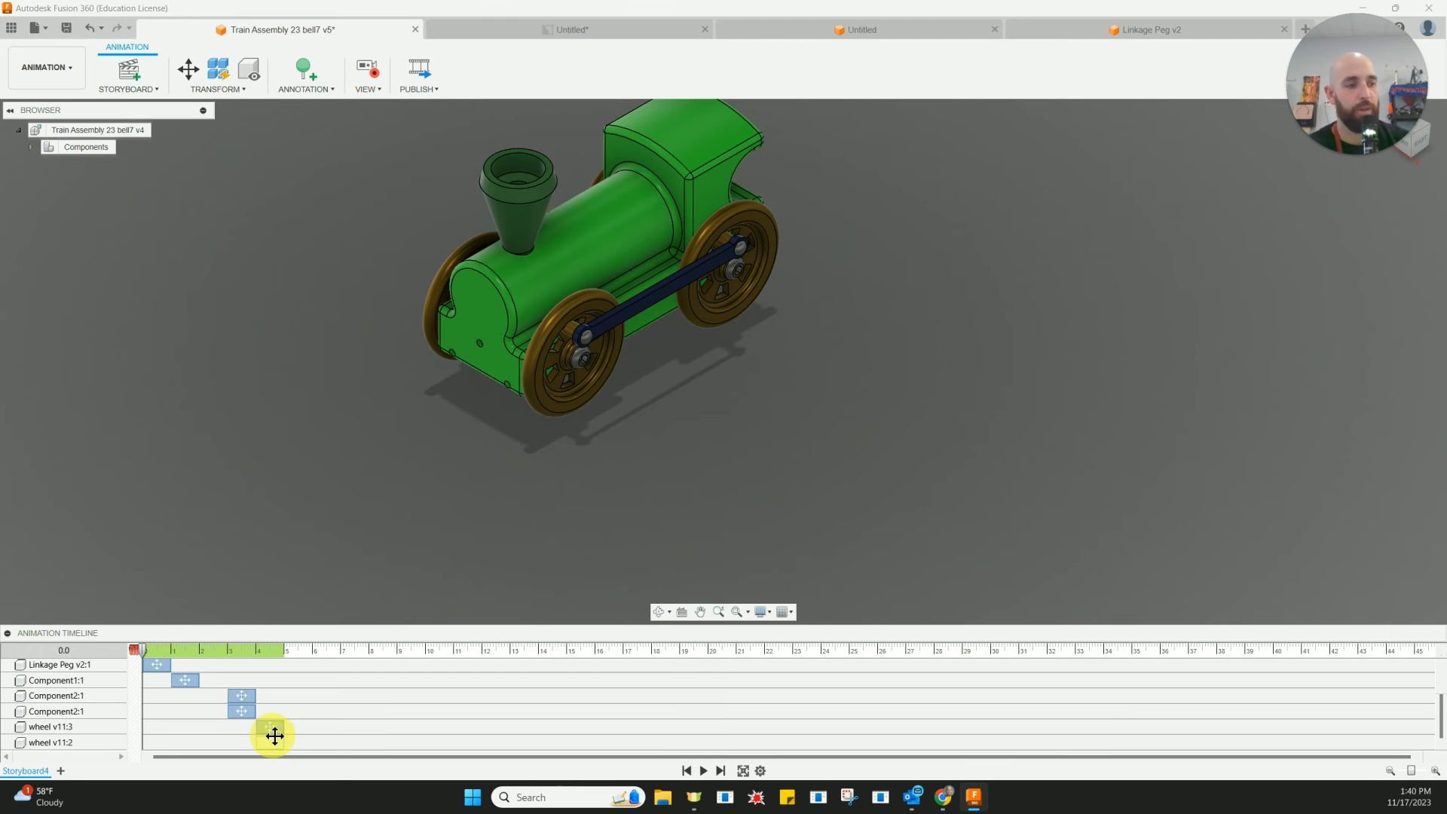
pyautogui.click(704, 770)
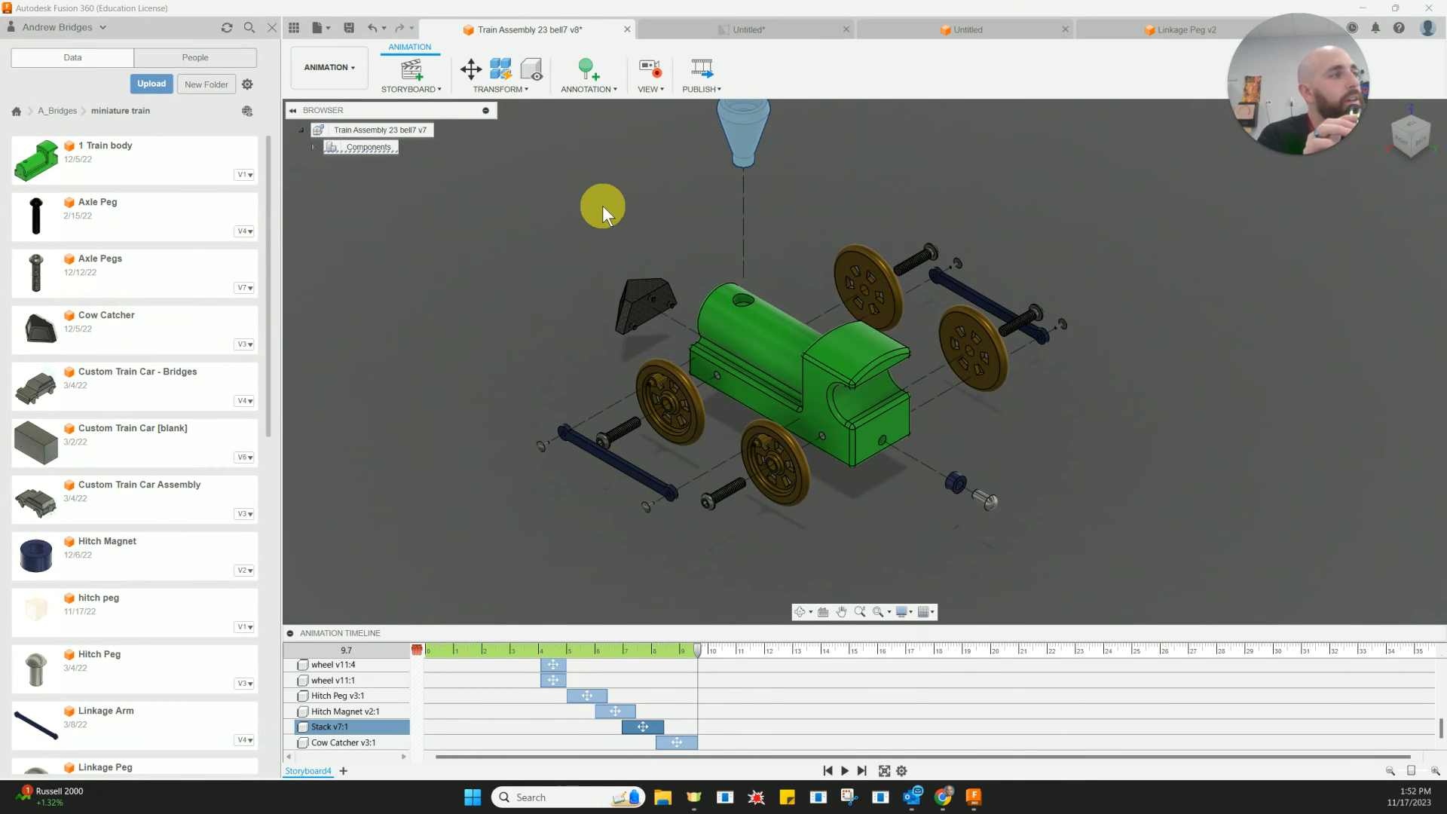
# Set the Z distance of the Stack v7:1 move action to 2 in and save the assembly as a new version.
pyautogui.moveTo(603, 205); pyautogui.dragTo(585, 237, button='middle')
pyautogui.click(550, 250)
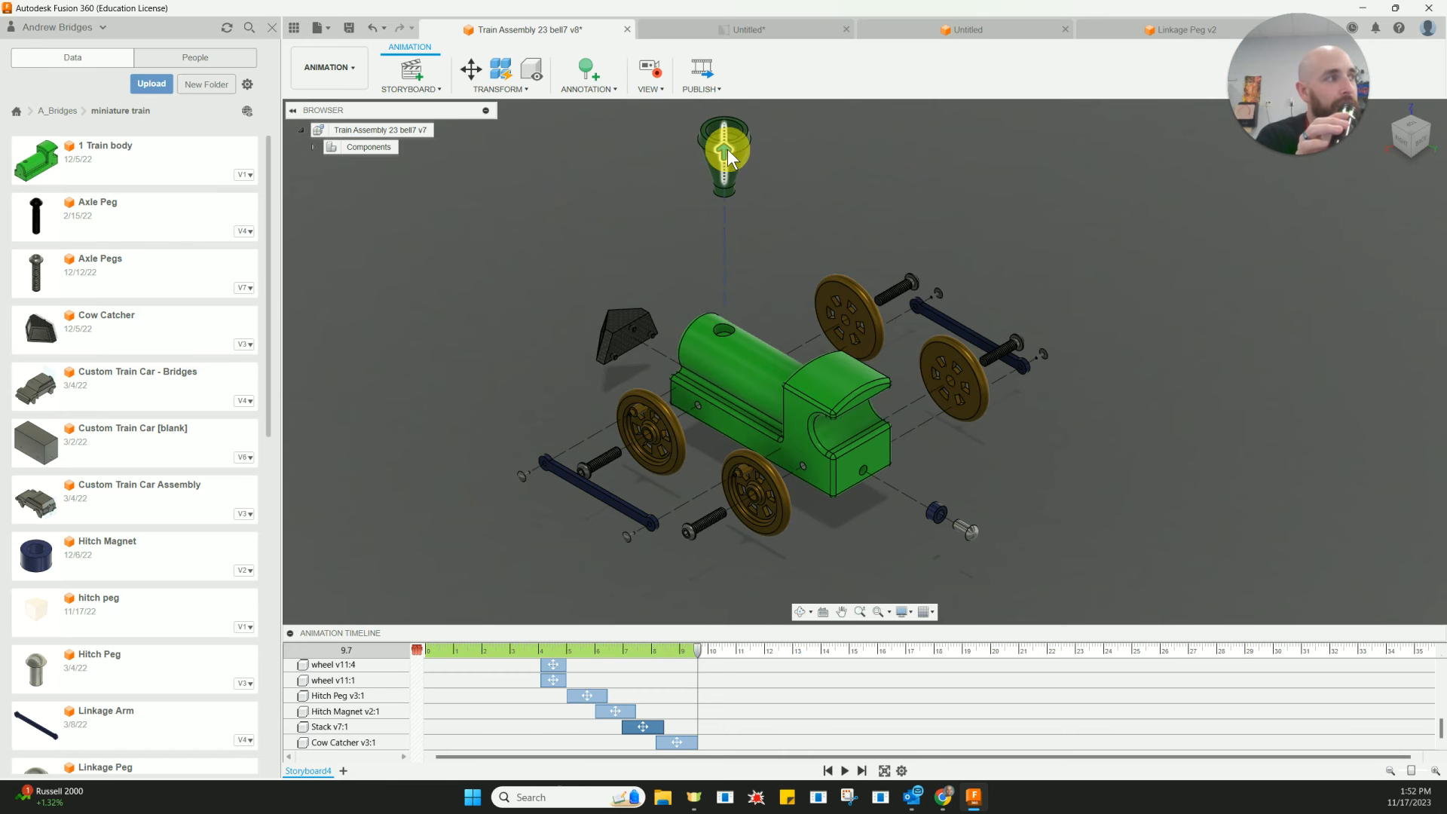
pyautogui.click(741, 143)
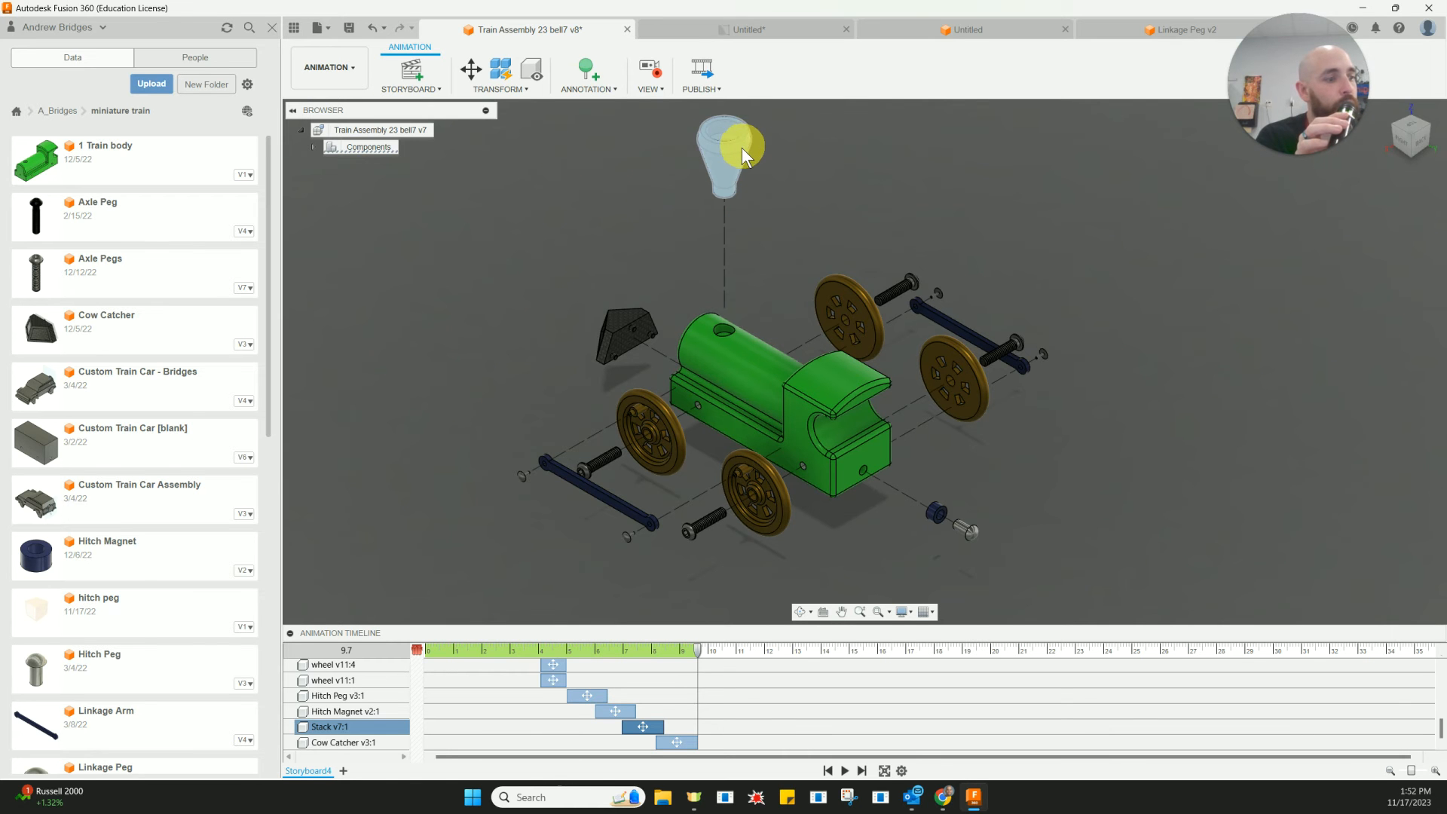
pyautogui.click(381, 726)
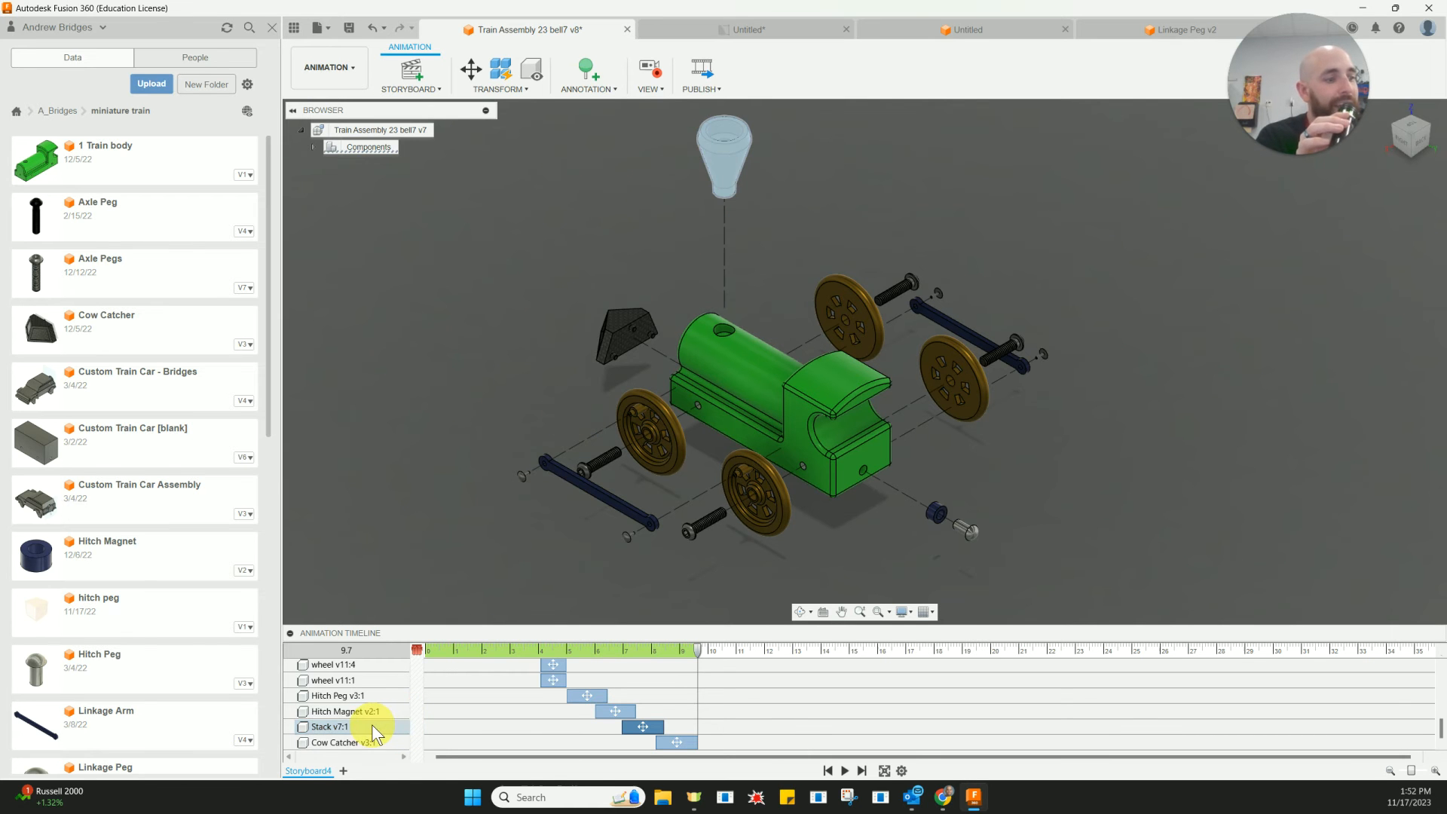
pyautogui.rightClick(640, 727)
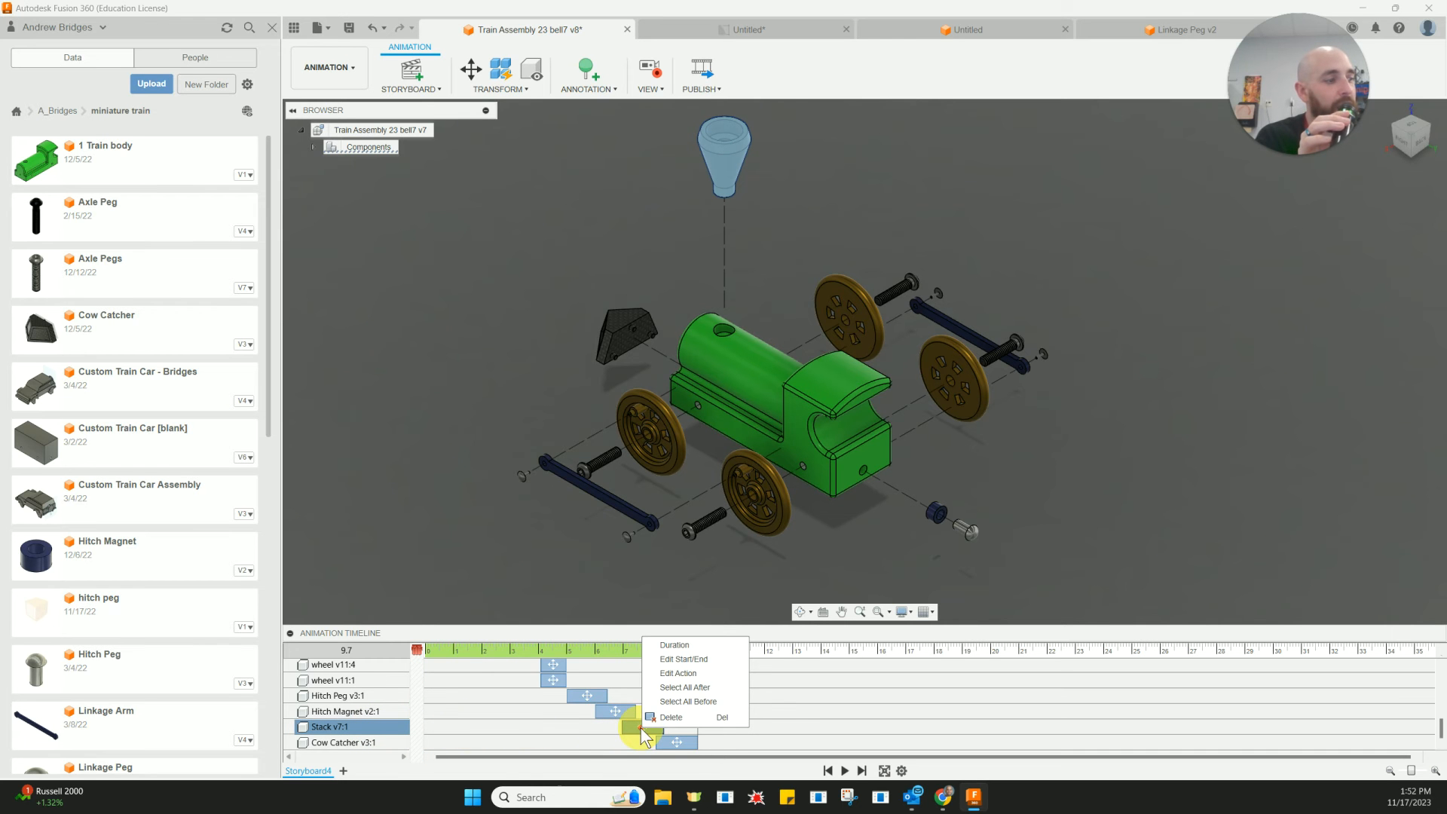
pyautogui.click(694, 673)
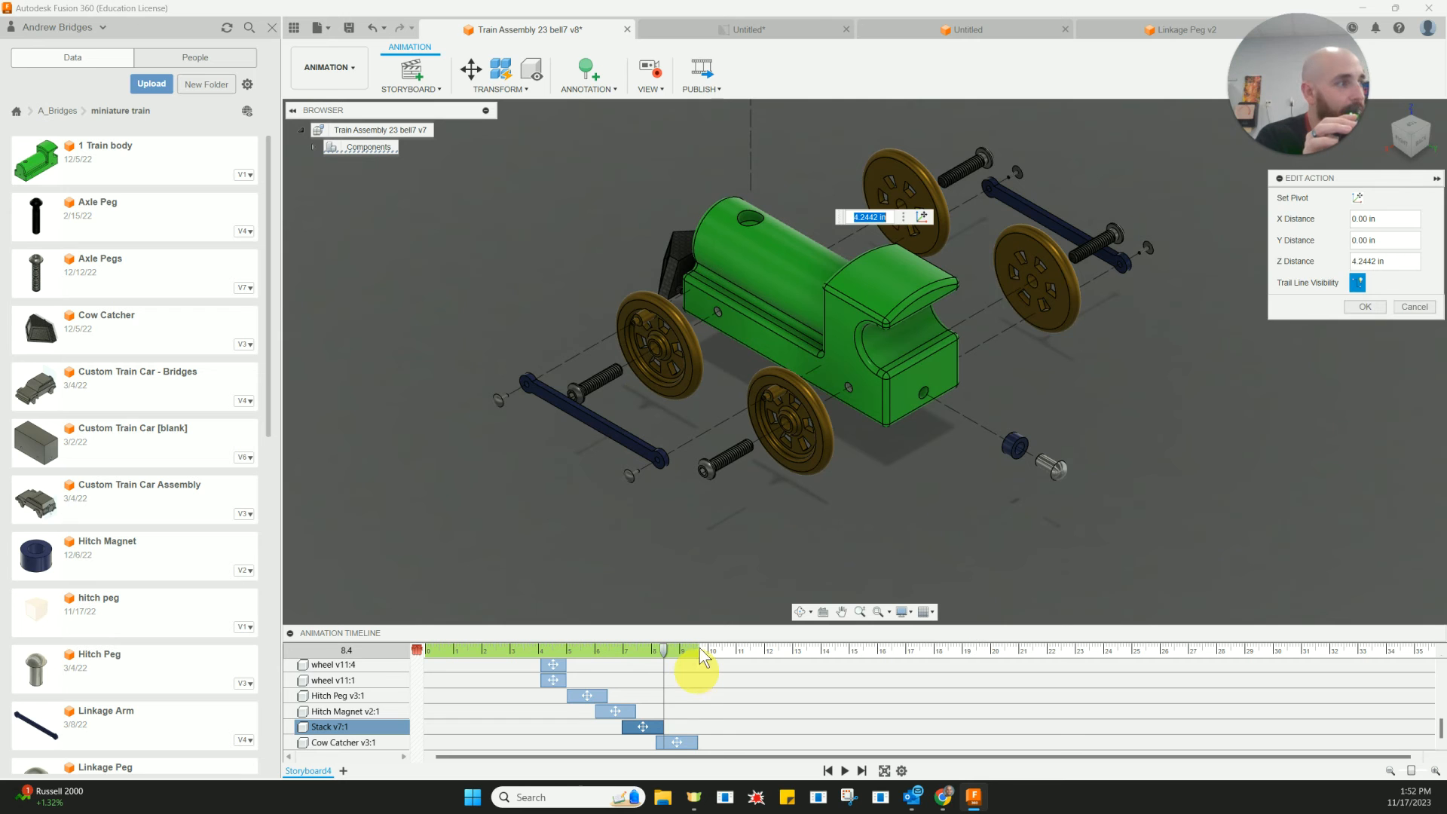
pyautogui.moveTo(1245, 422); pyautogui.dragTo(1065, 556, button='middle')
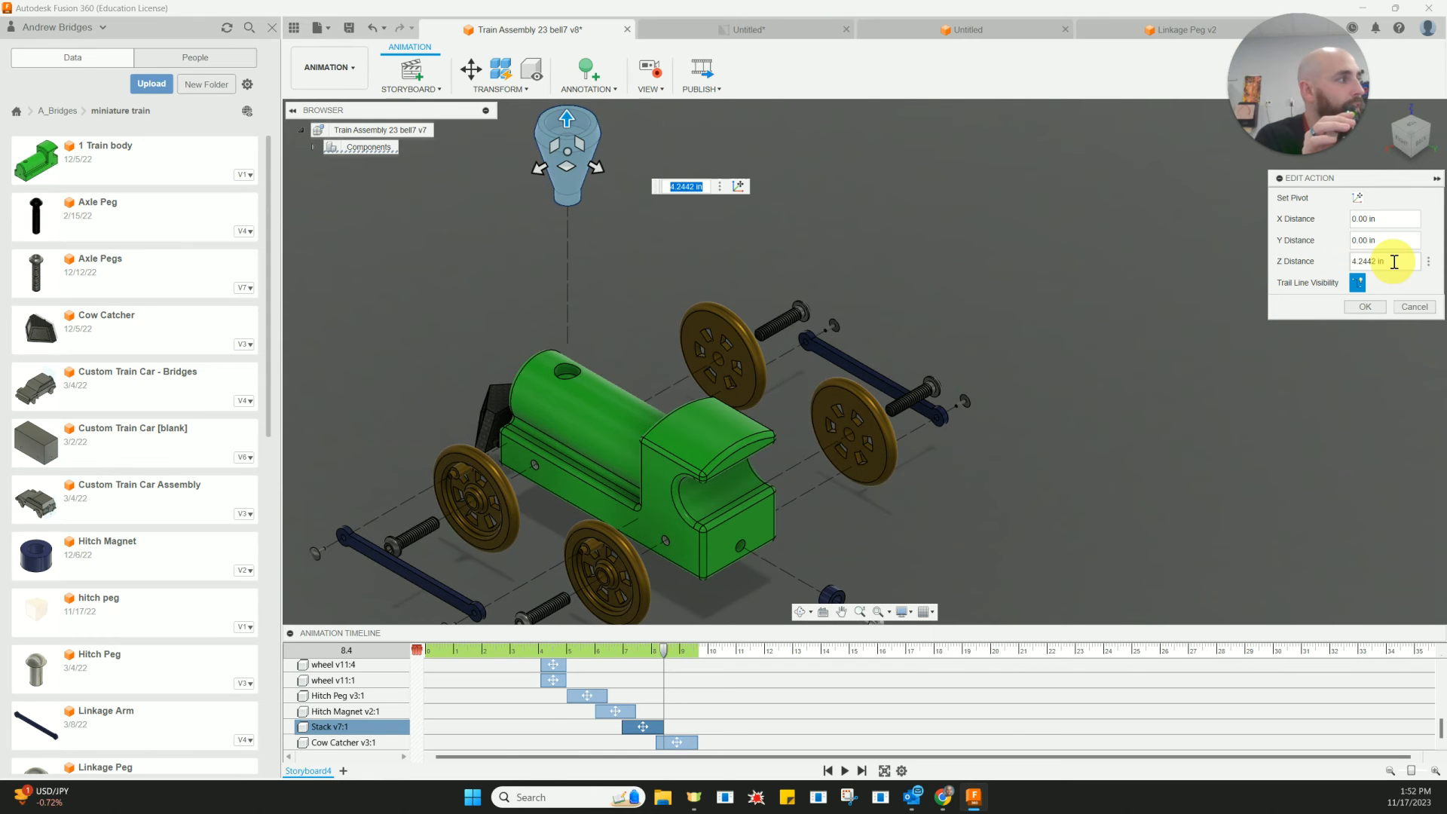
pyautogui.moveTo(1397, 262); pyautogui.dragTo(1355, 262)
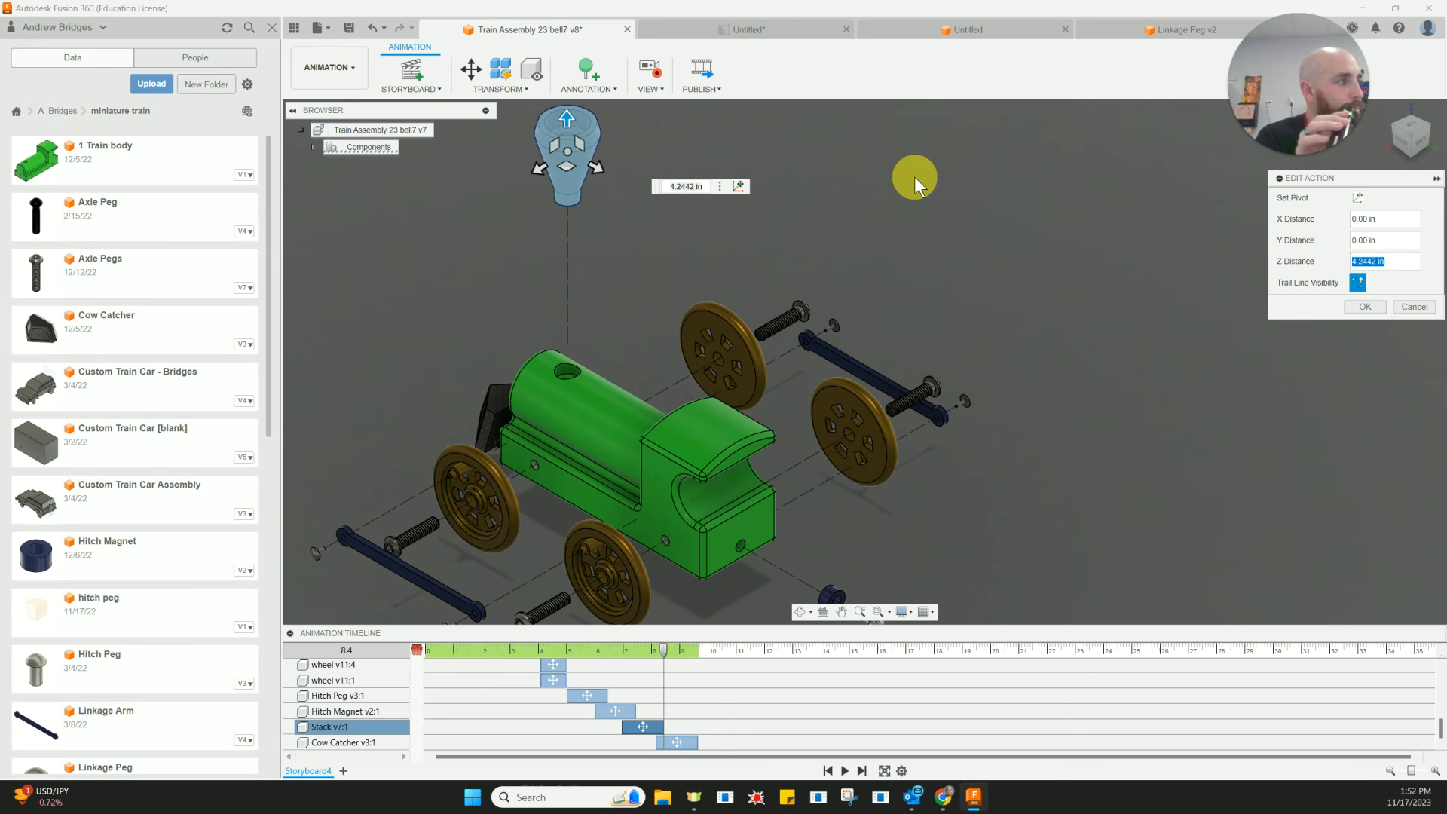
pyautogui.write('2')
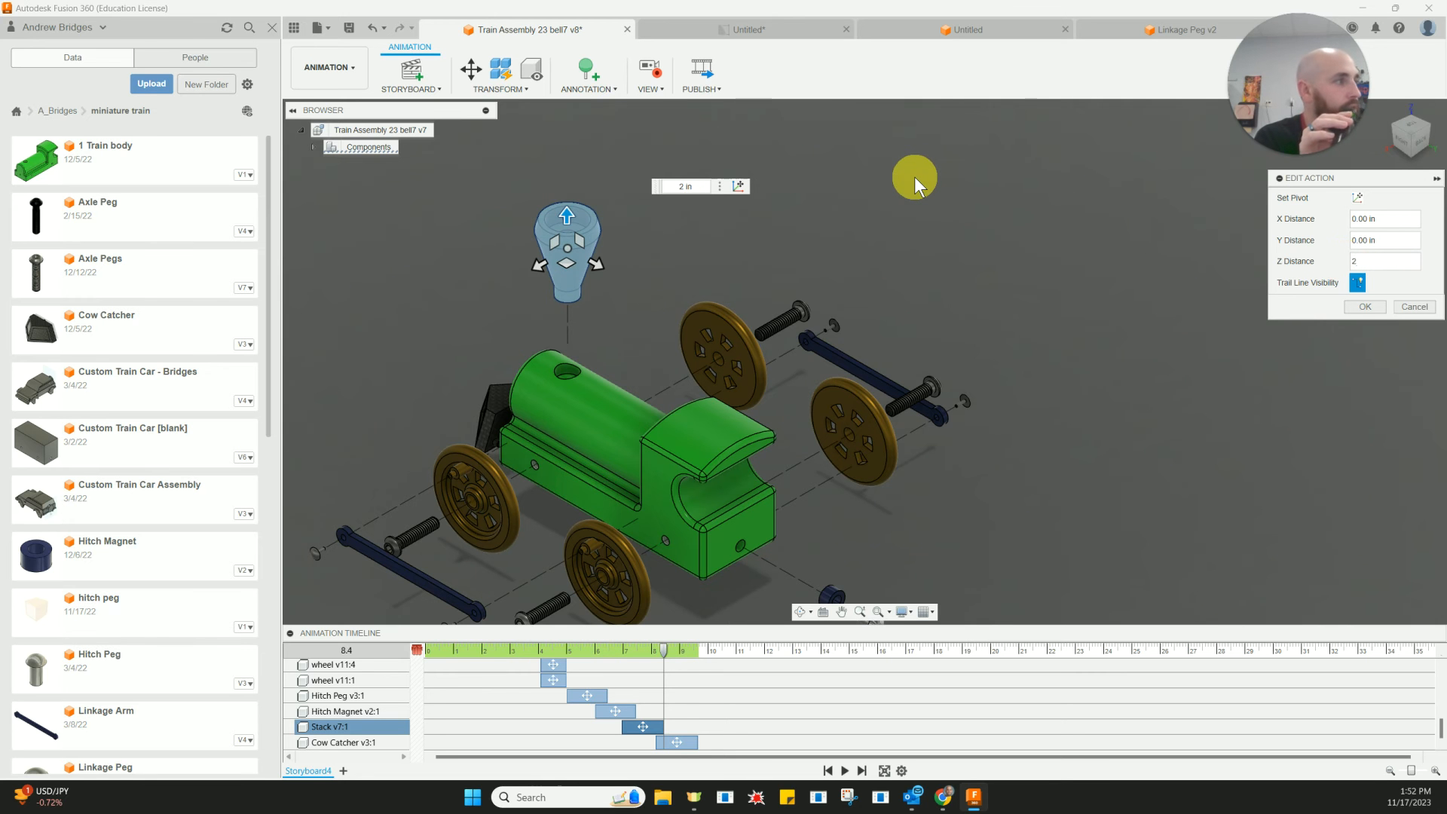
pyautogui.click(1355, 307)
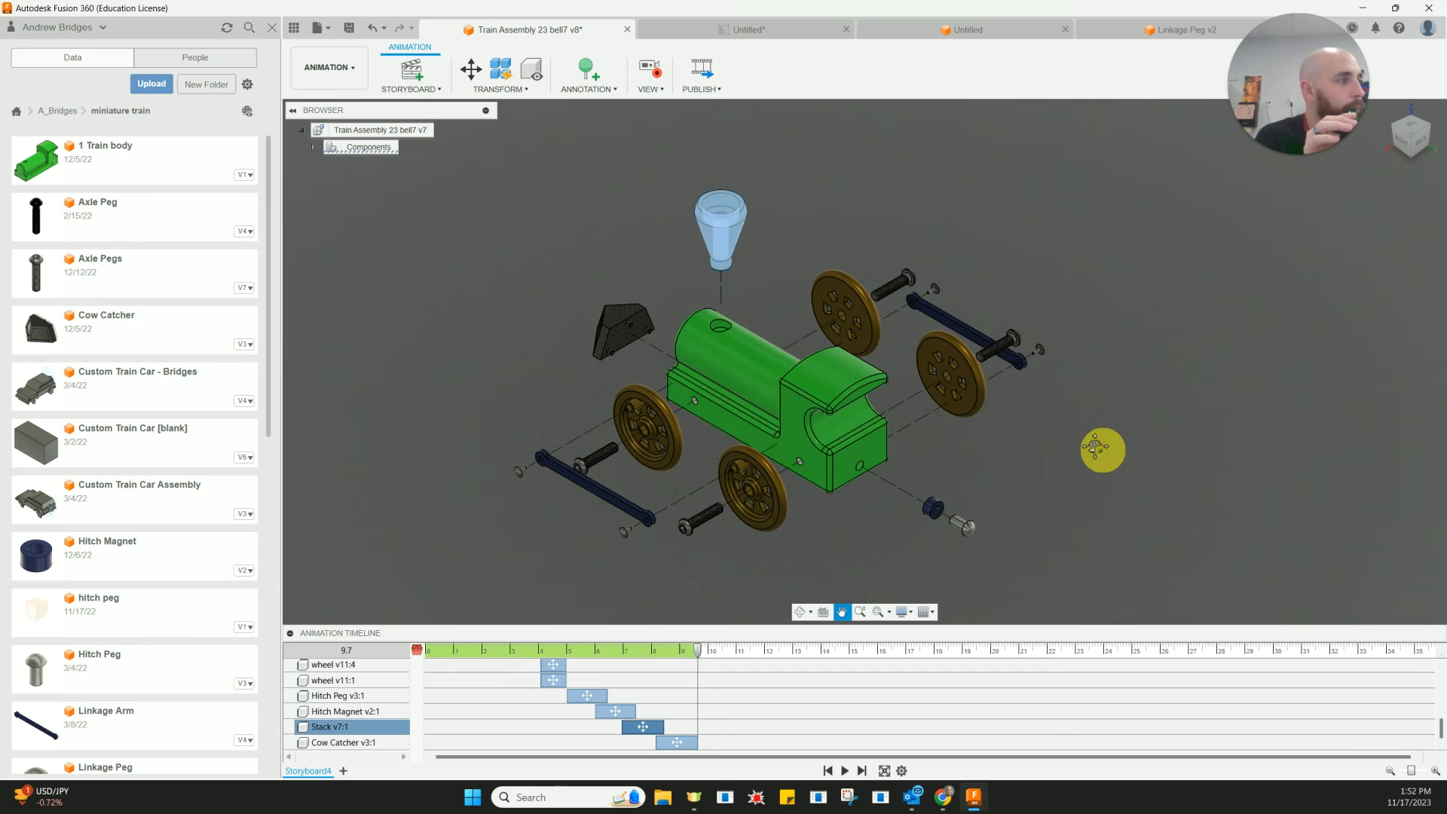
pyautogui.click(355, 38)
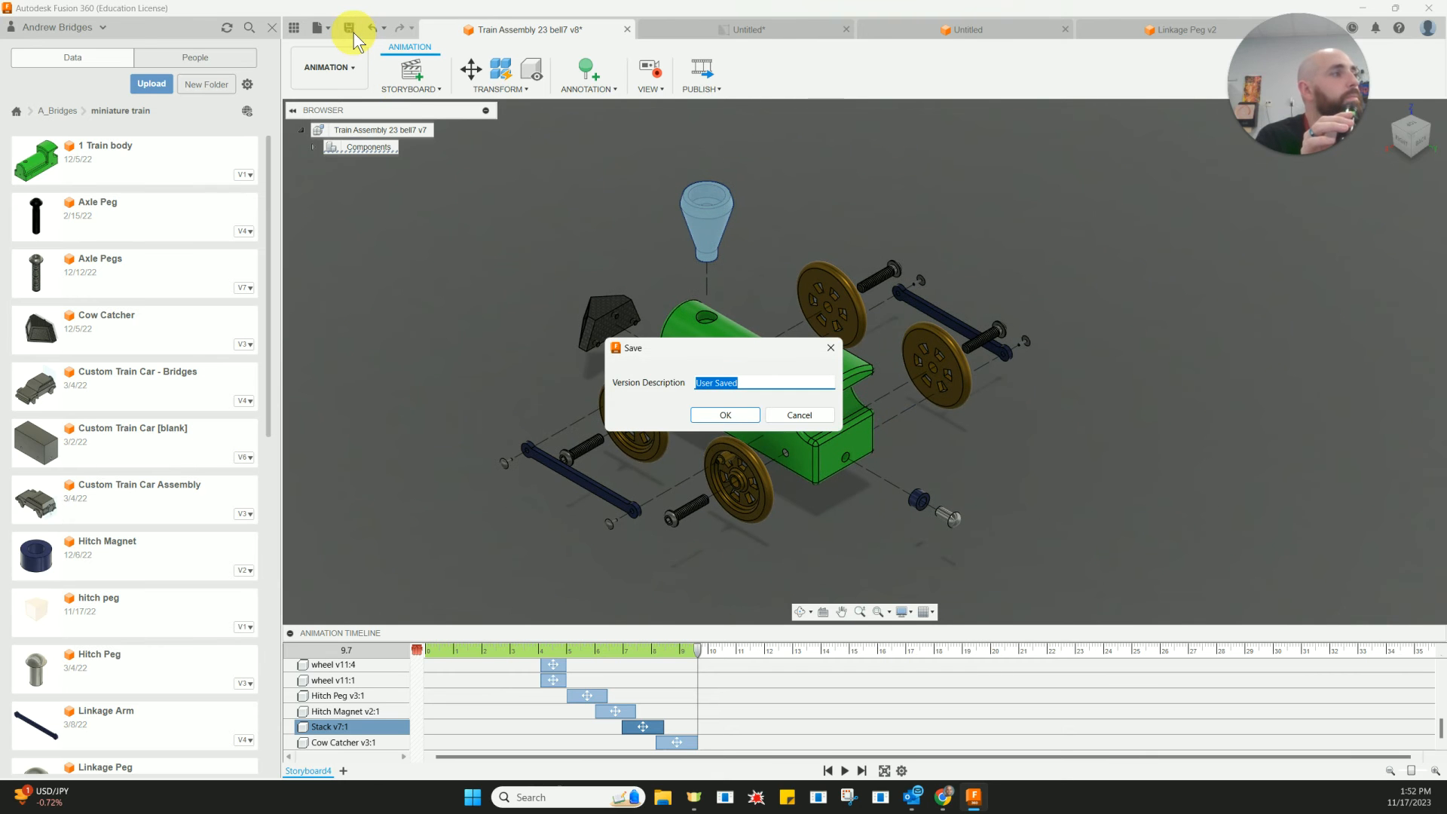
pyautogui.click(737, 413)
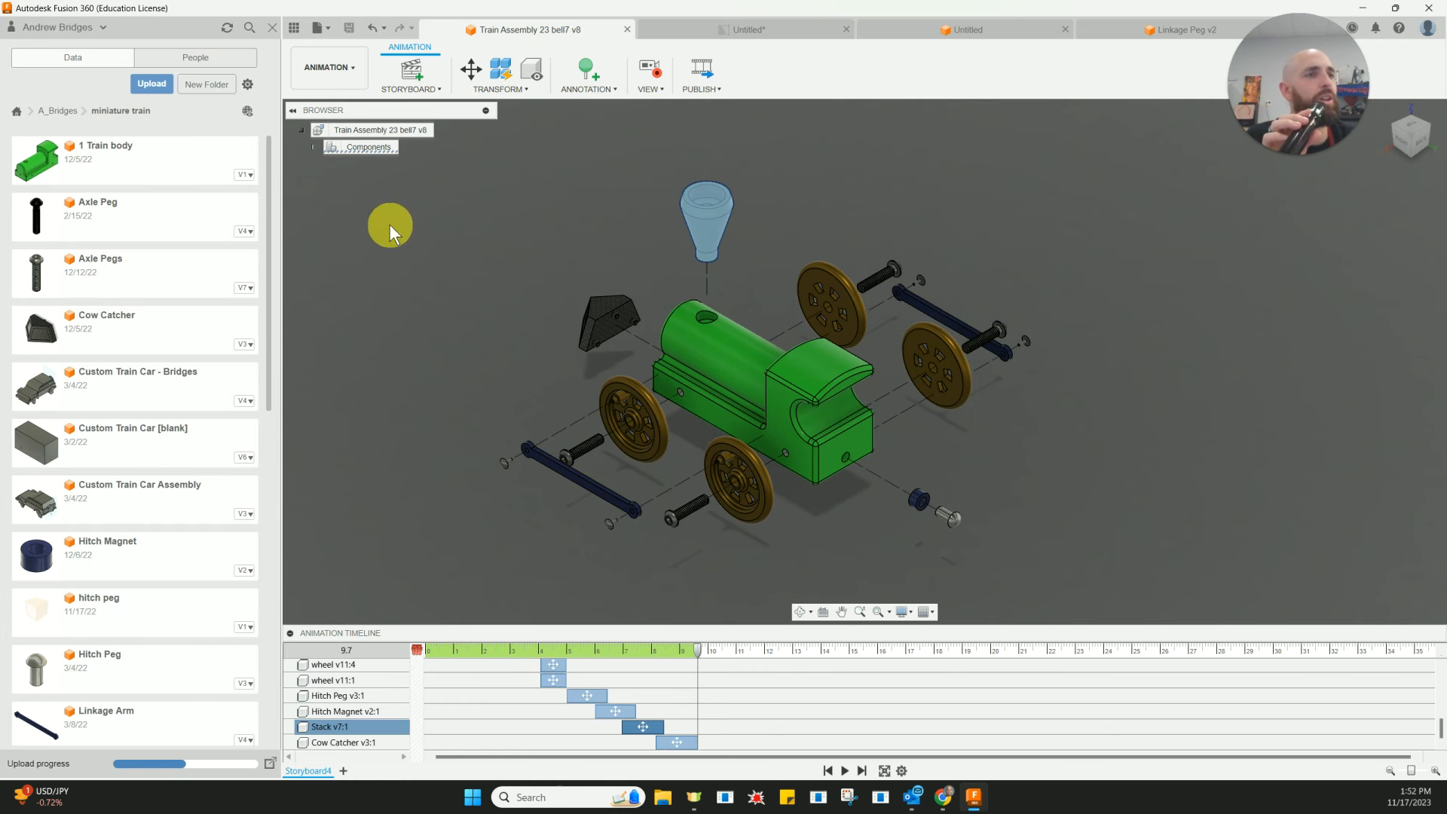
# View the assembled train in the Design workspace and return to the Animation workspace.
pyautogui.click(336, 75)
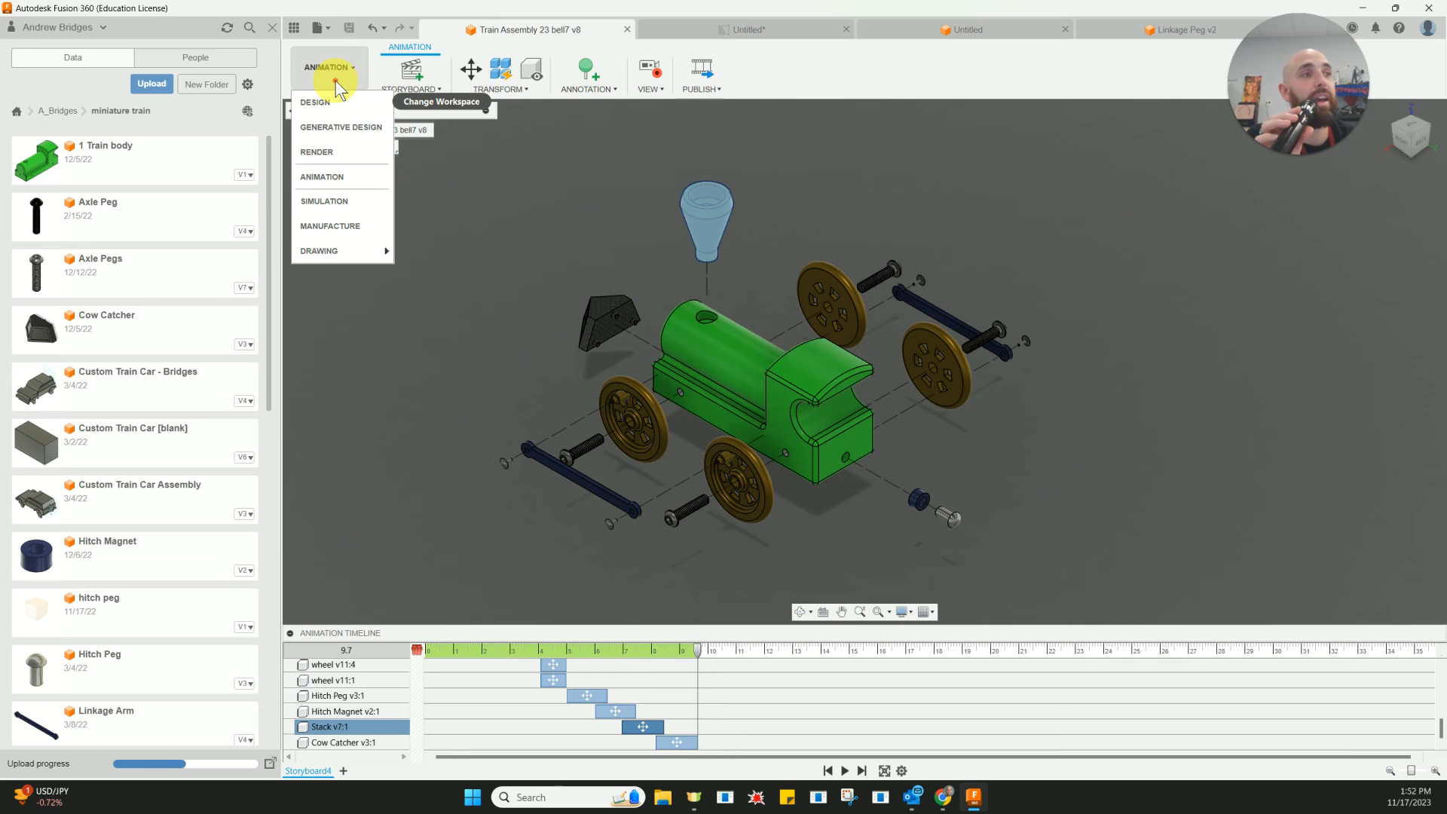
pyautogui.click(343, 103)
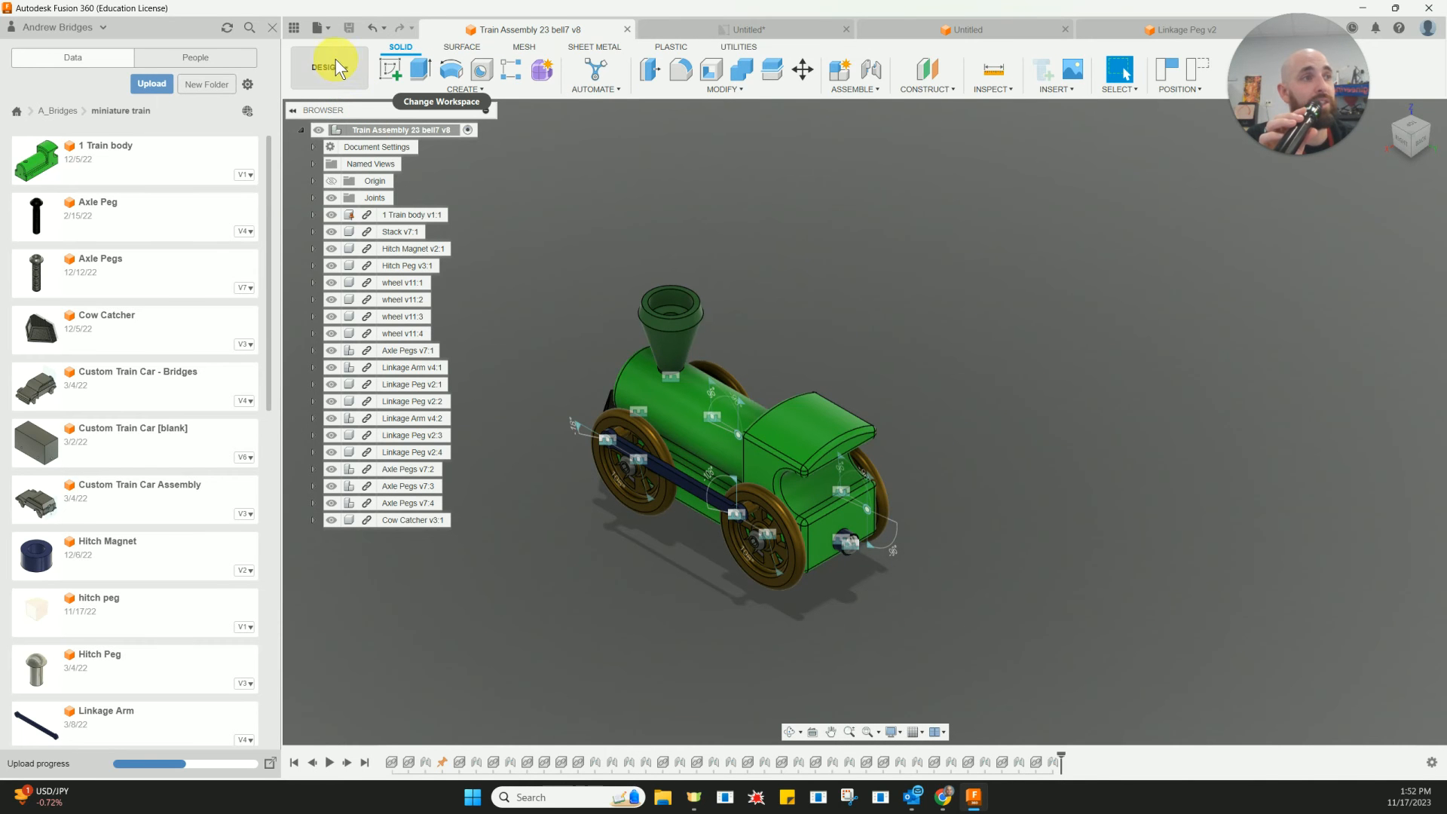
pyautogui.click(336, 70)
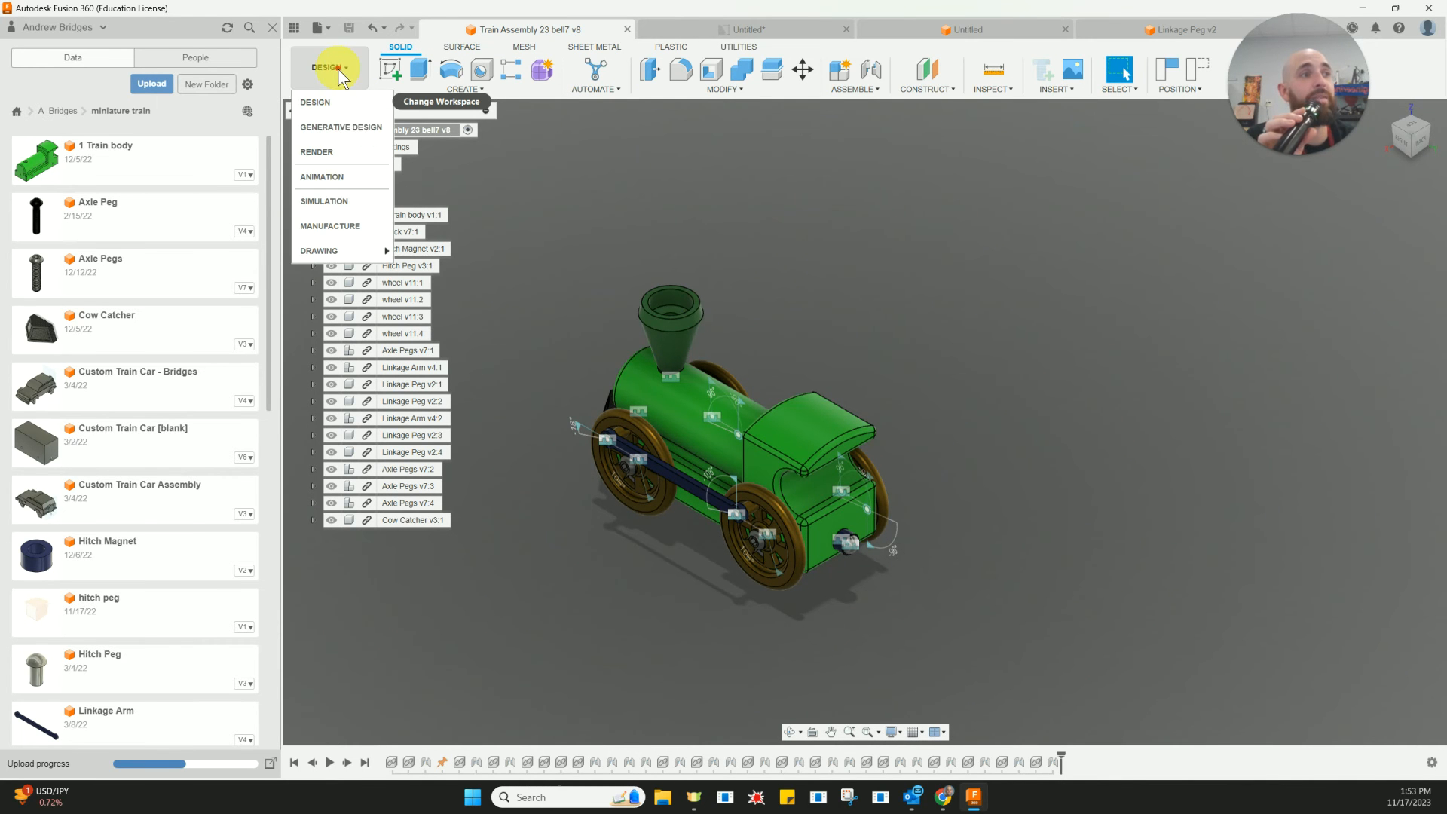
pyautogui.click(359, 178)
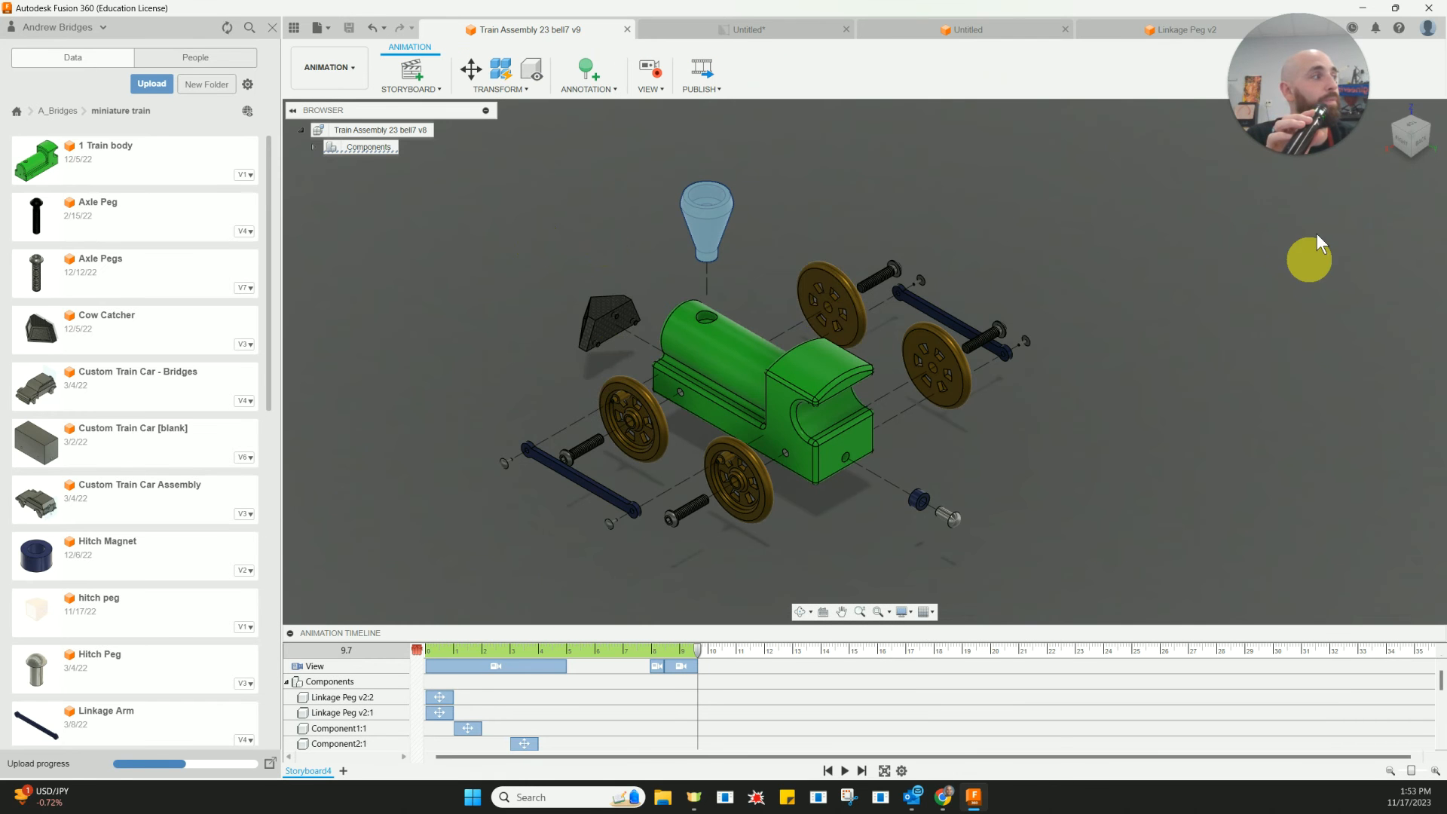
# Create a new drawing from the Storyboard4 animation, from scratch, with ASME standard, inch units and sheet size B (17in x 11in).
pyautogui.click(1392, 126)
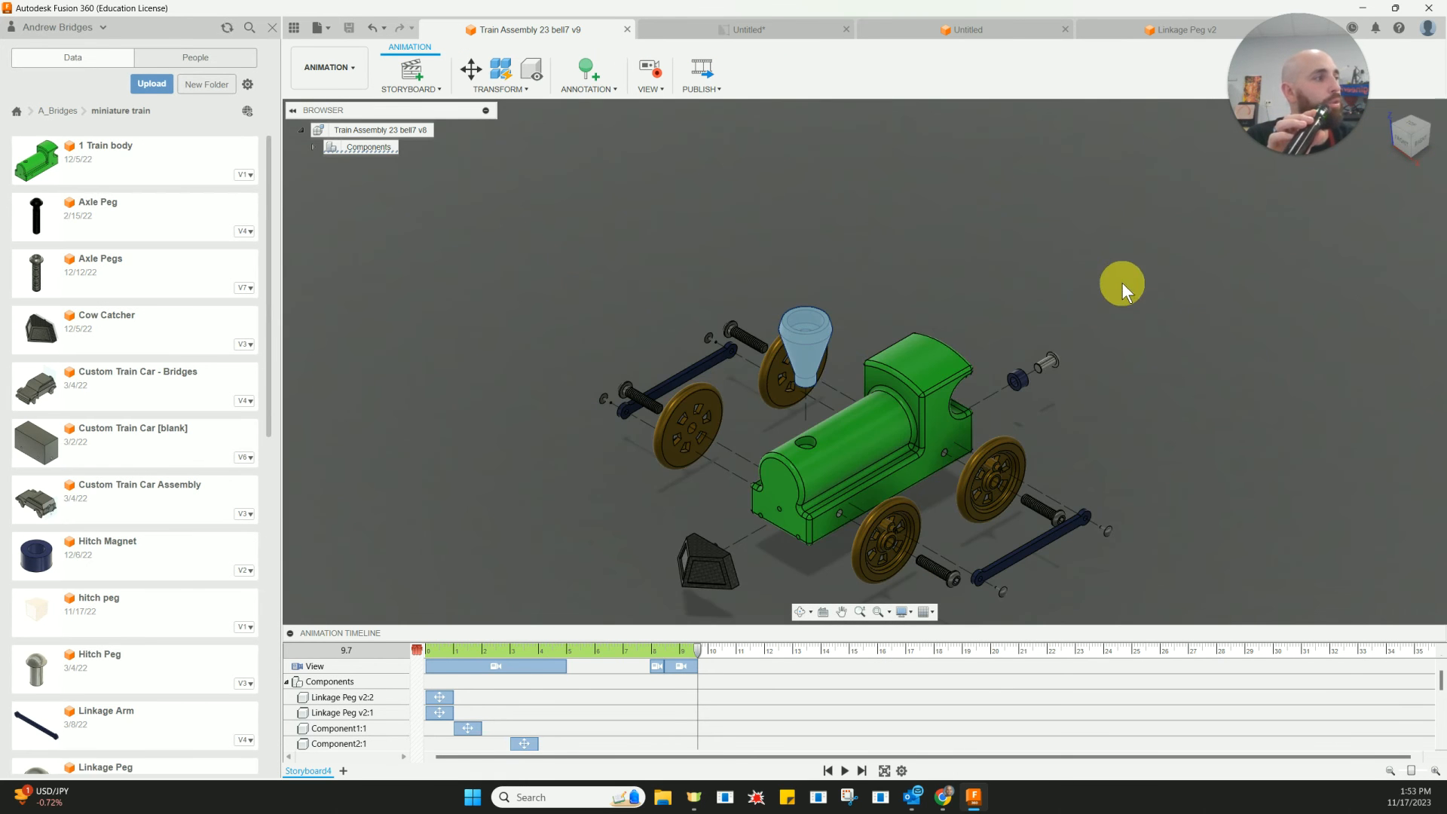
pyautogui.moveTo(979, 216); pyautogui.dragTo(902, 188, button='middle')
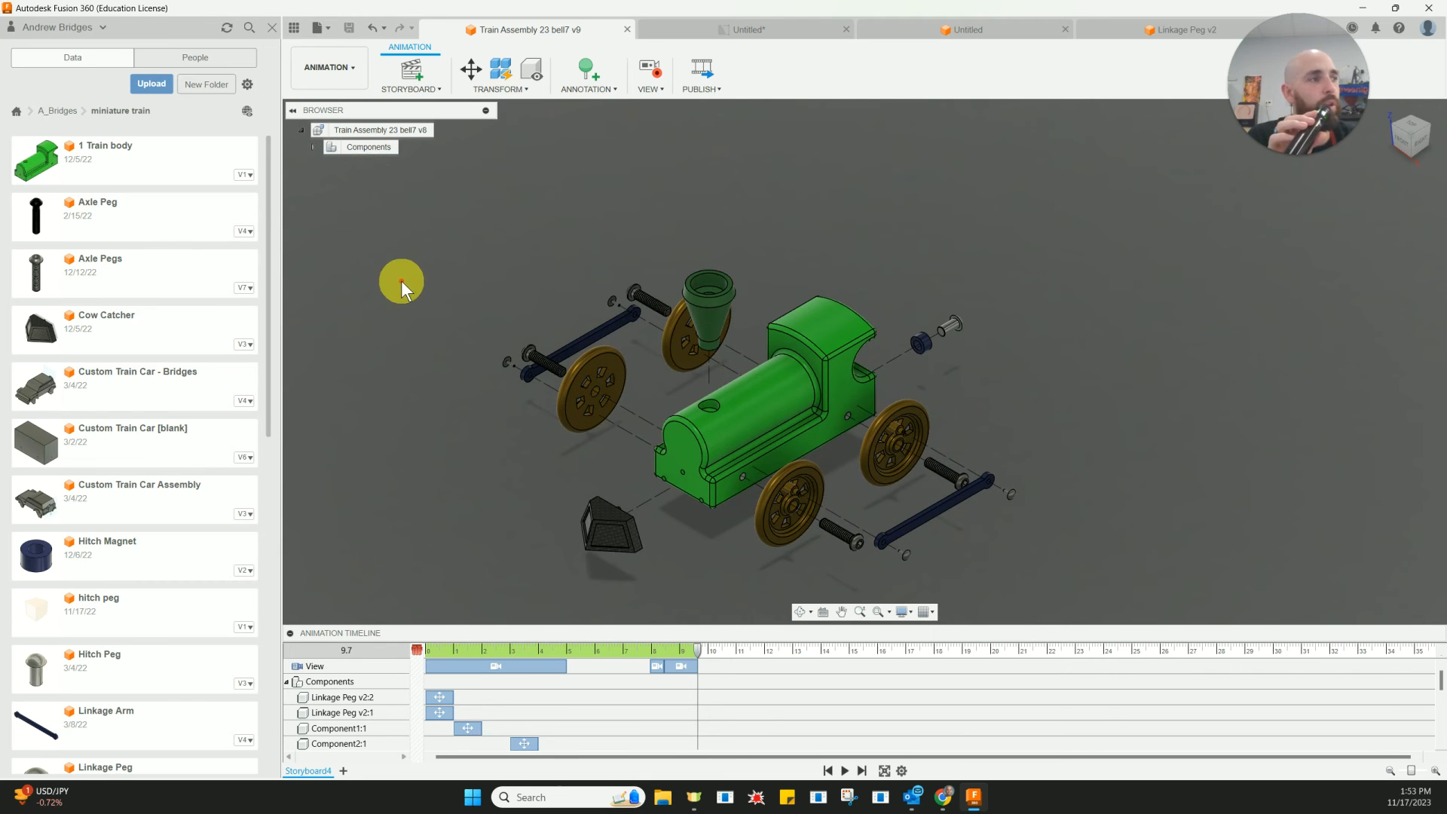
pyautogui.click(325, 27)
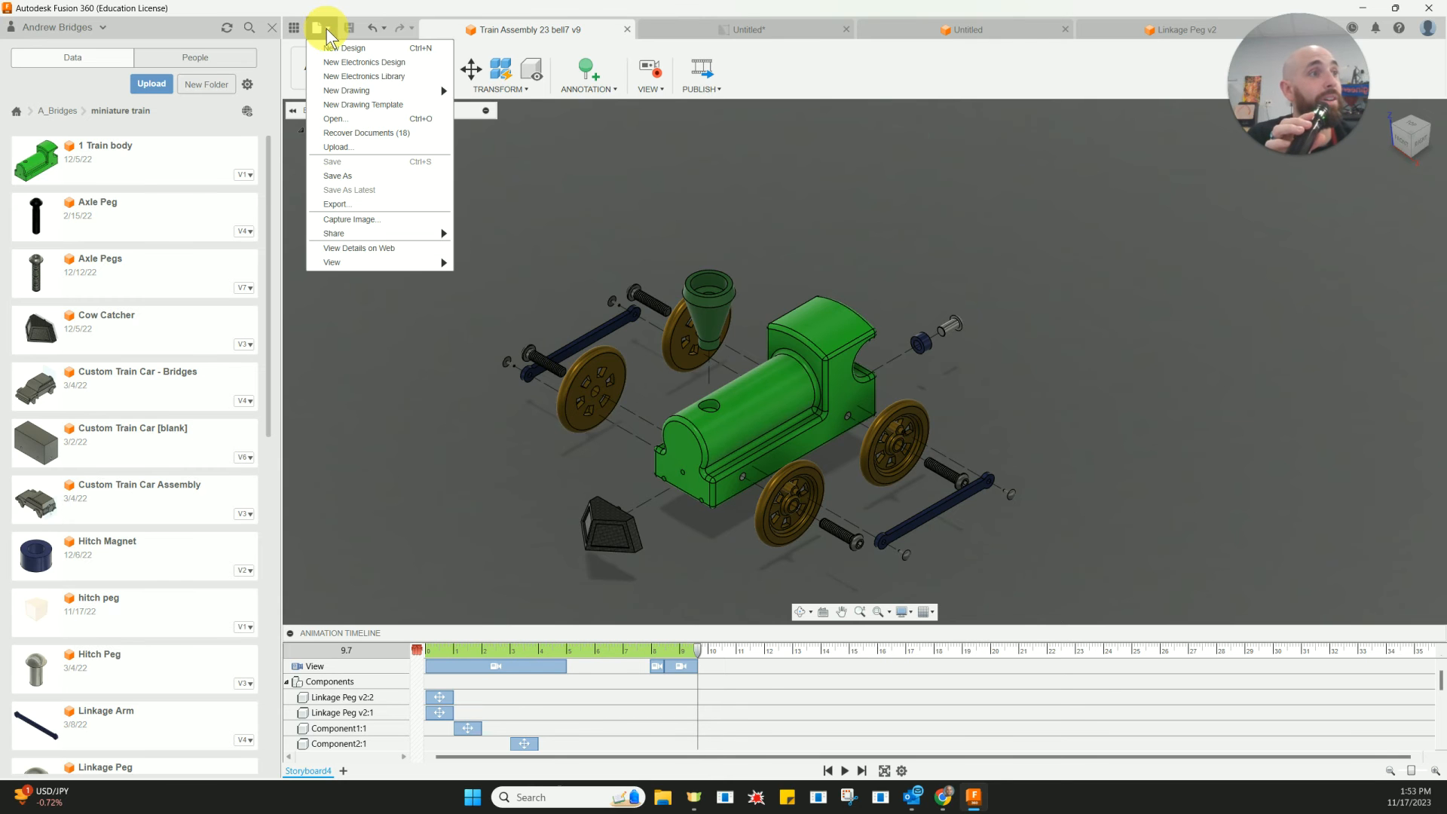
pyautogui.moveTo(364, 105)
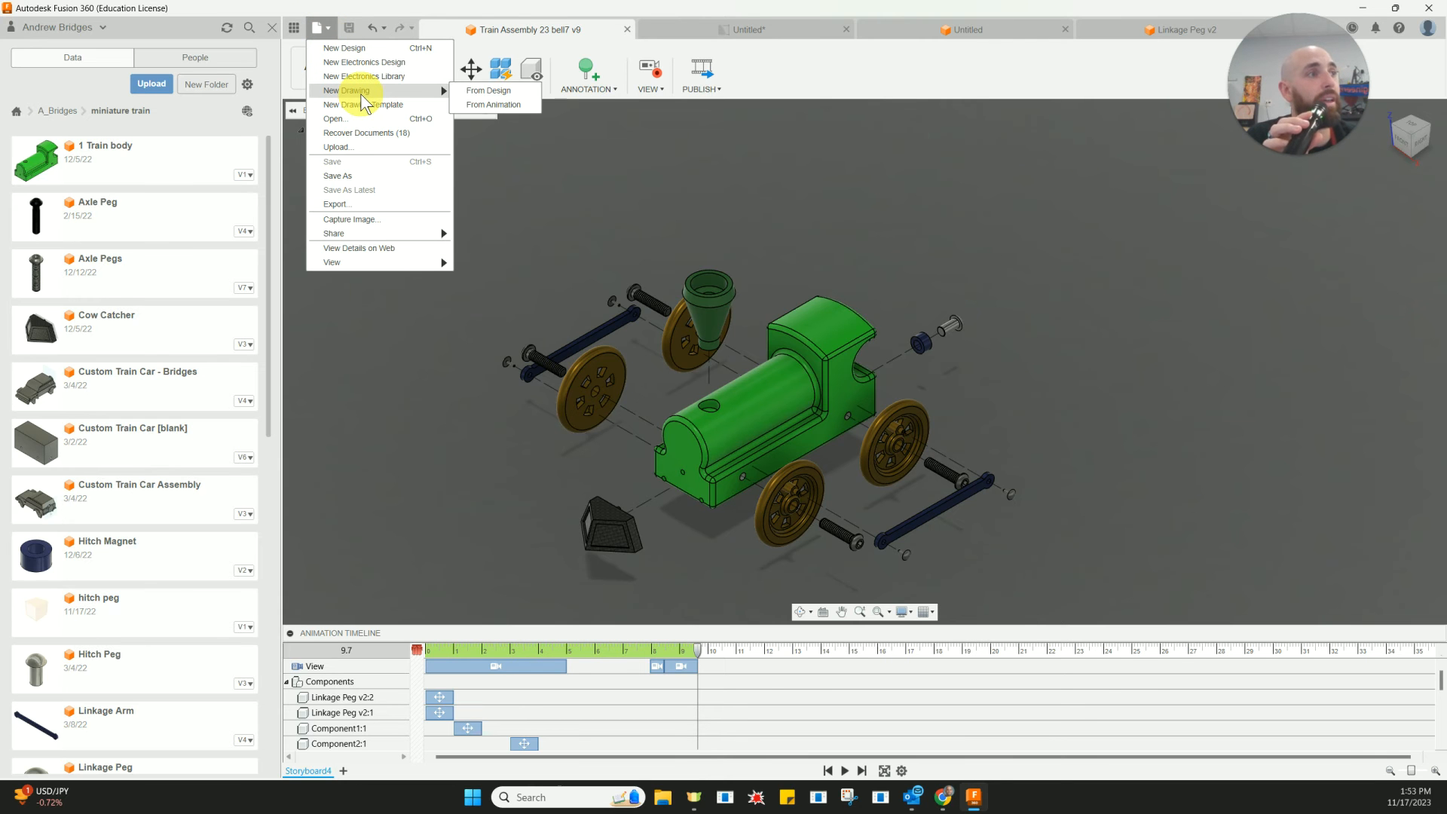
pyautogui.click(501, 105)
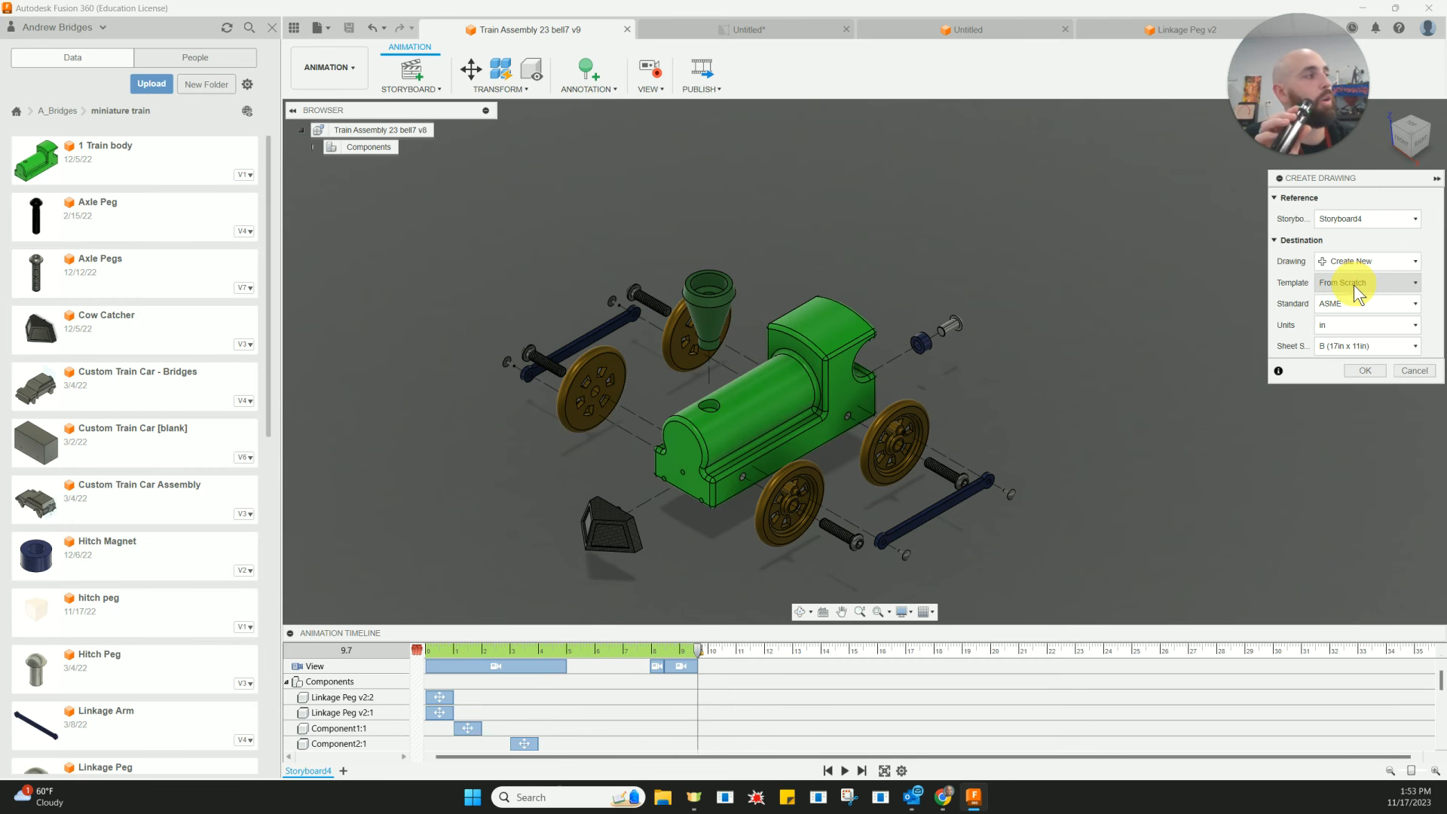
pyautogui.click(1347, 353)
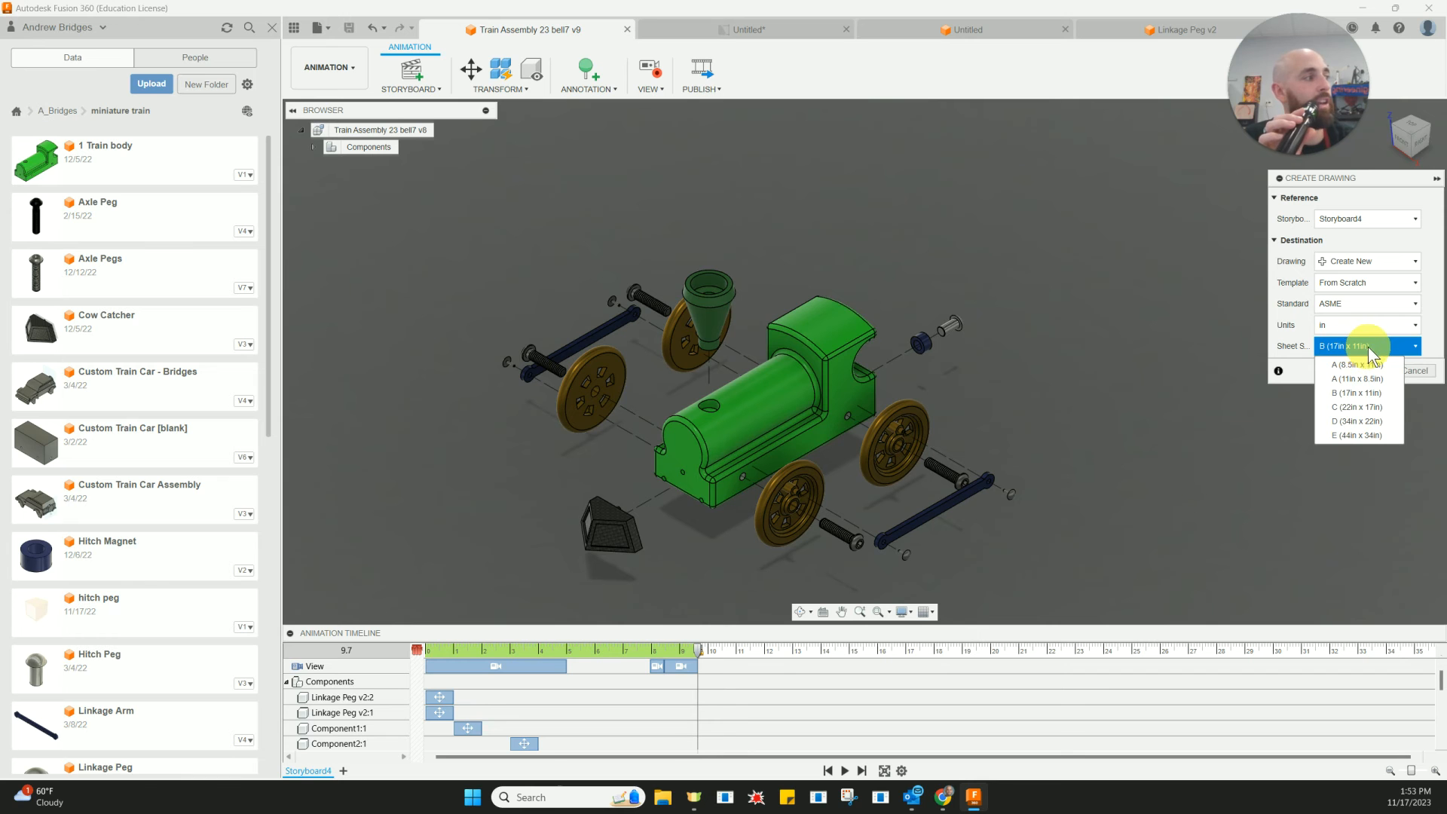
pyautogui.click(1381, 393)
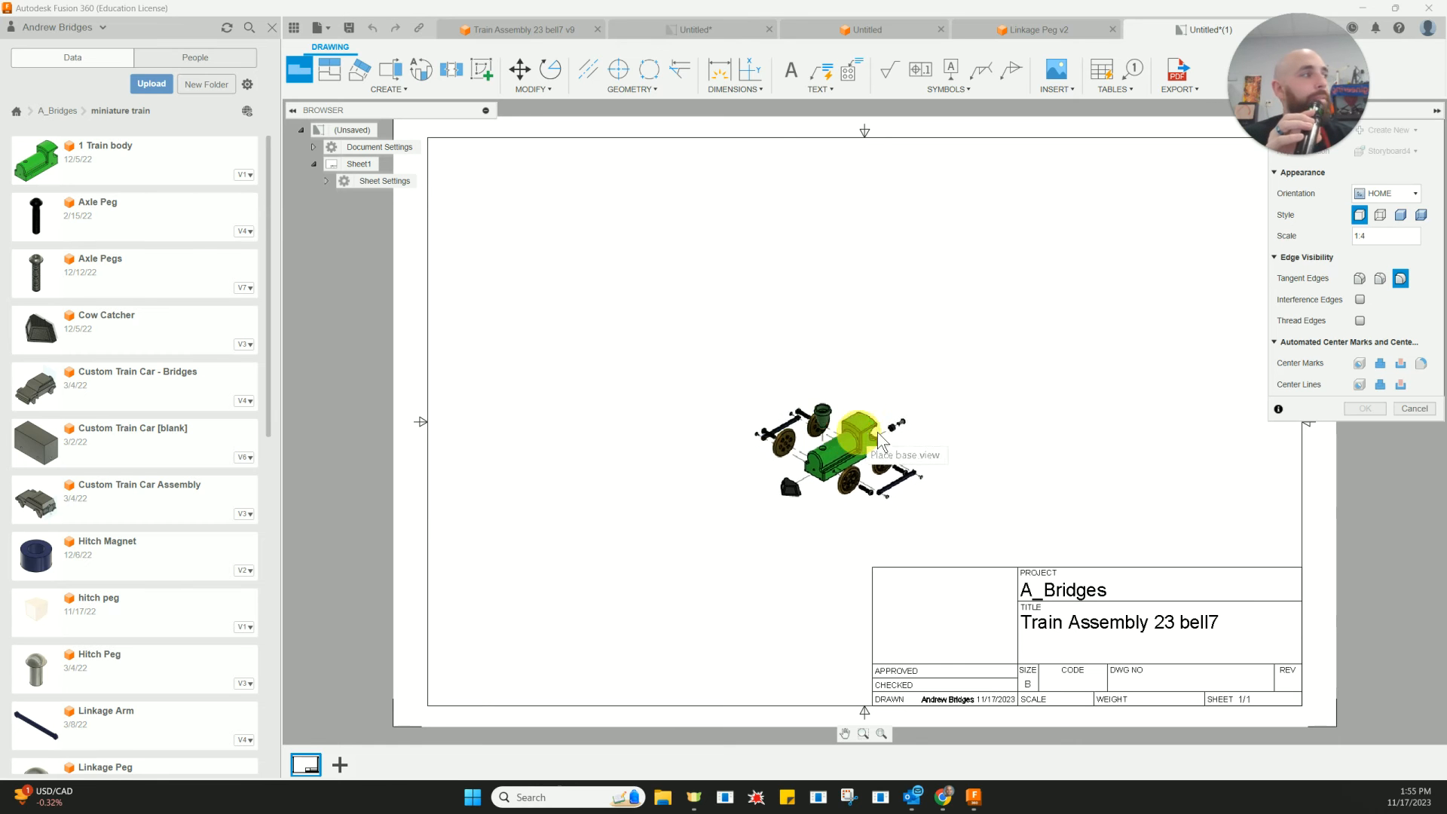
pyautogui.moveTo(1364, 117)
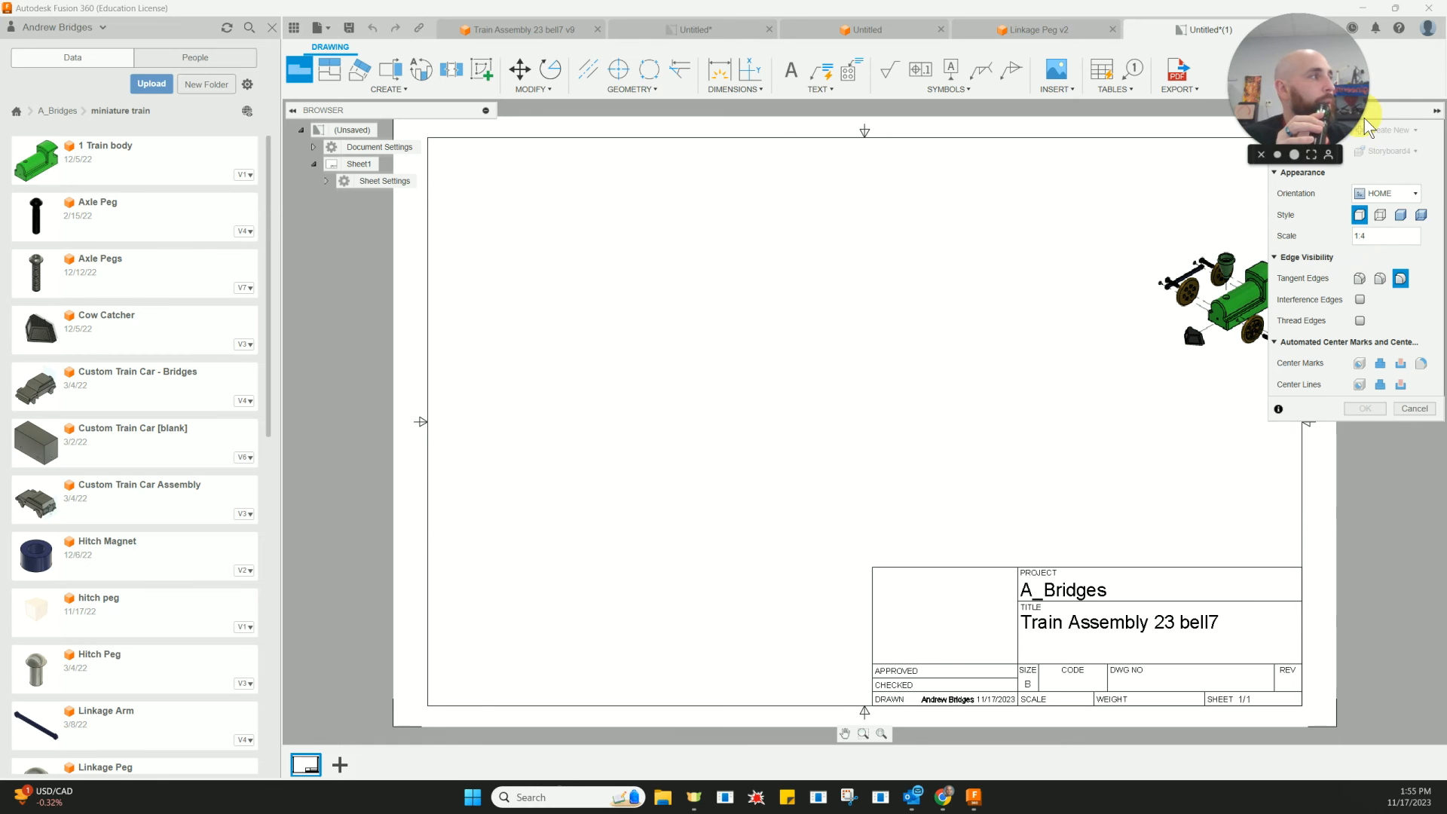
pyautogui.moveTo(1267, 102); pyautogui.dragTo(56, 201)
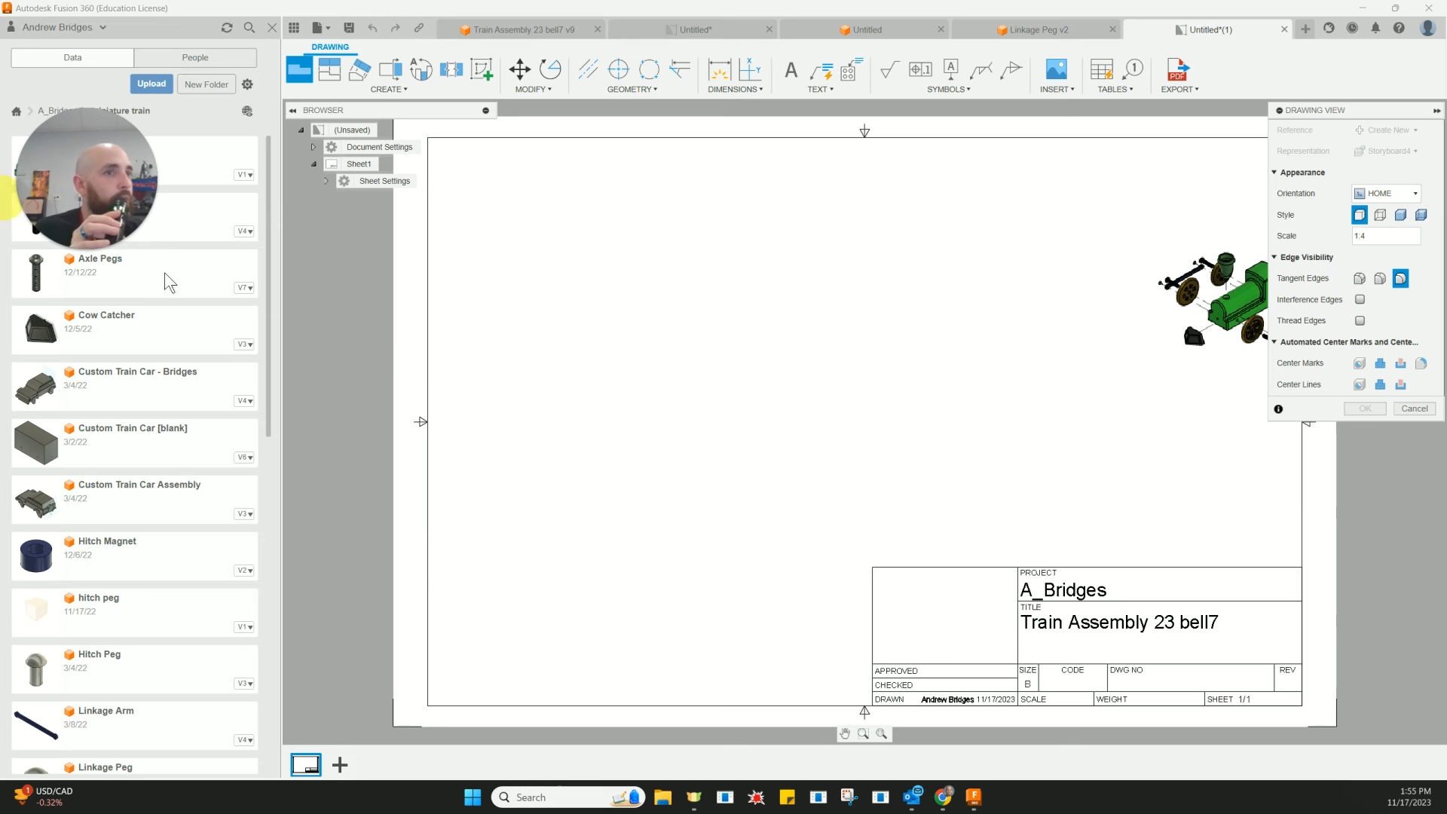
pyautogui.moveTo(131, 175); pyautogui.dragTo(131, 102)
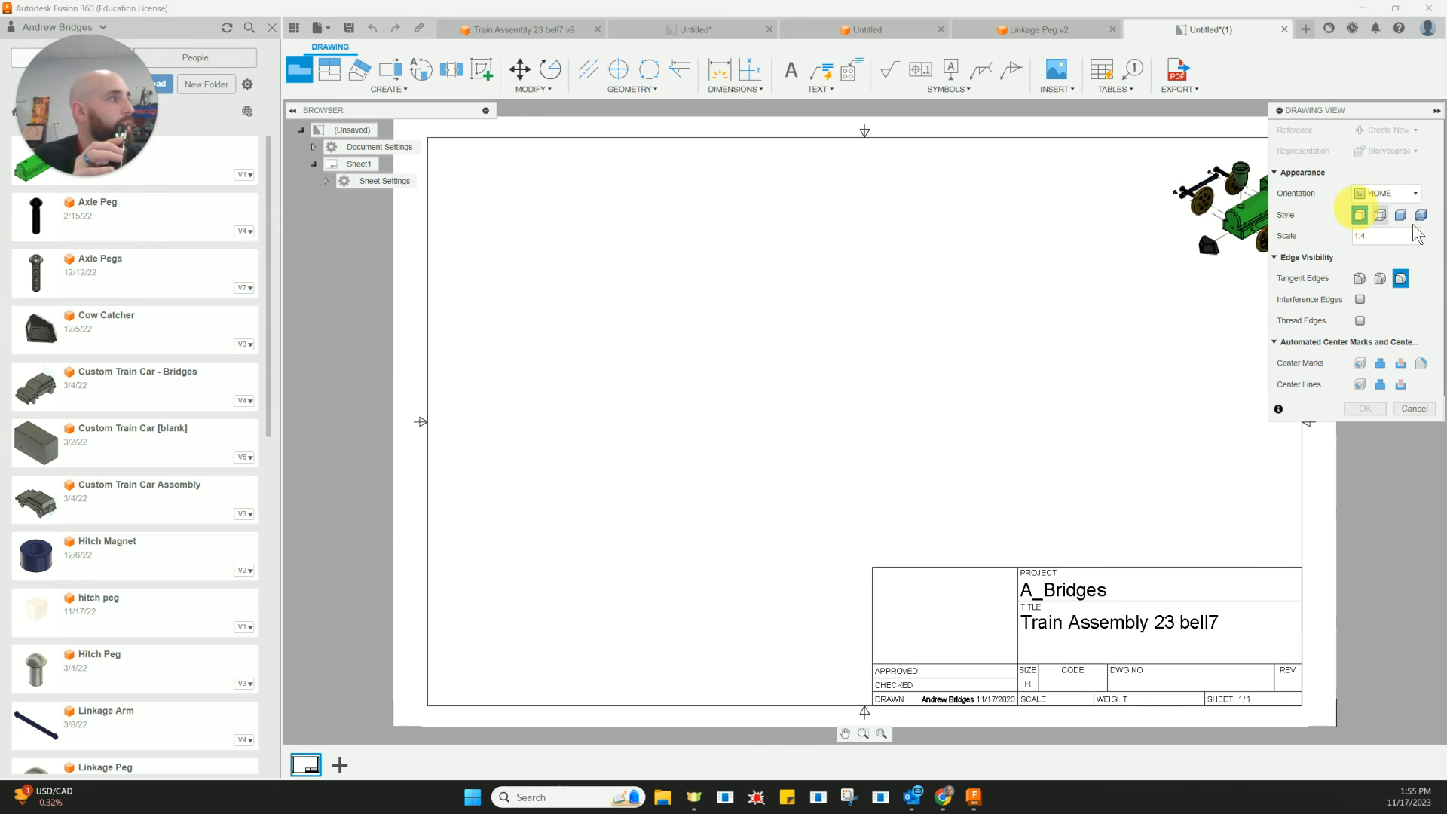
# Try scales of 1:2 and 1:1 for the exploded base view.
pyautogui.click(1382, 239)
pyautogui.press('BackSpace')
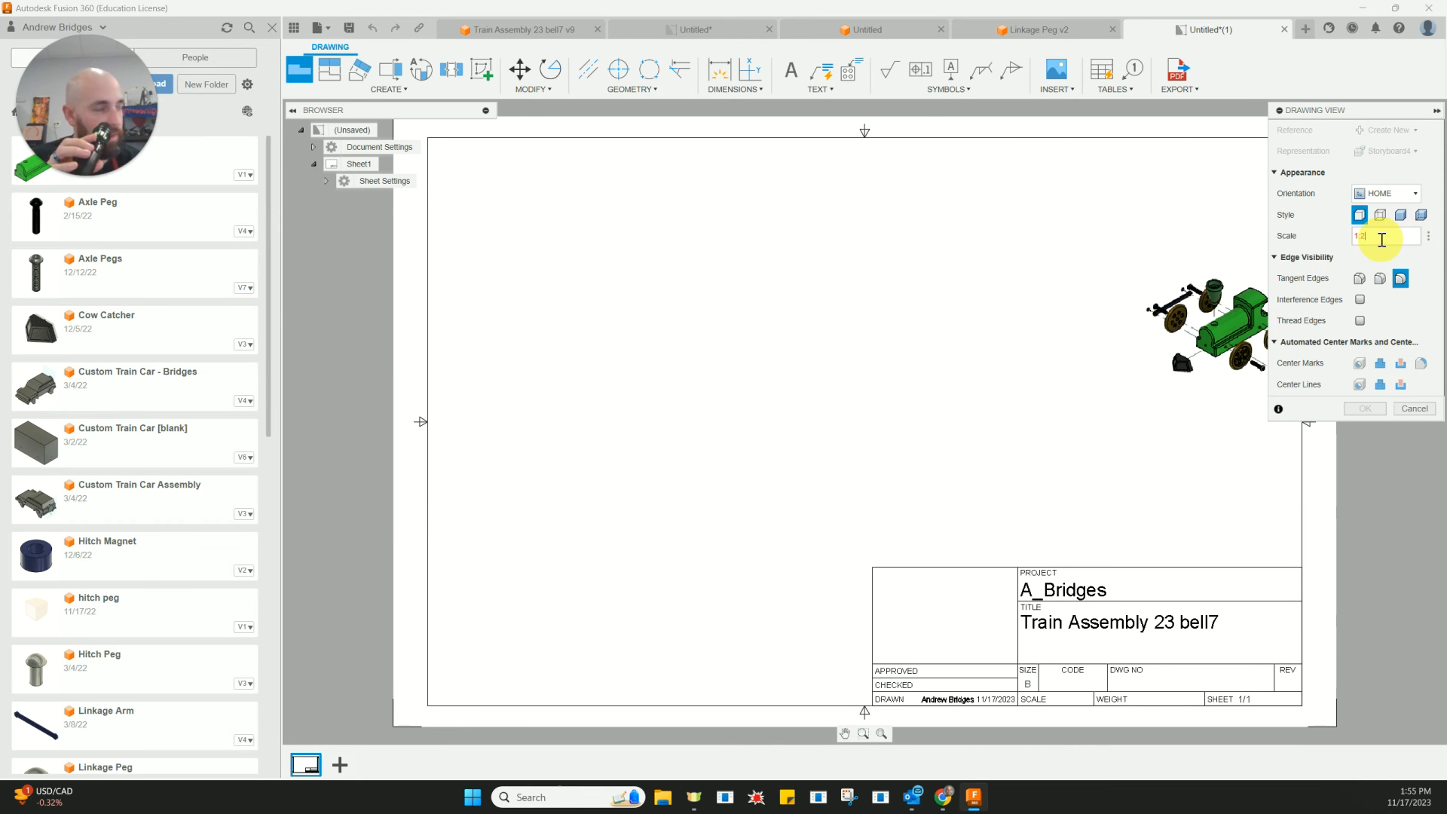
pyautogui.write('2')
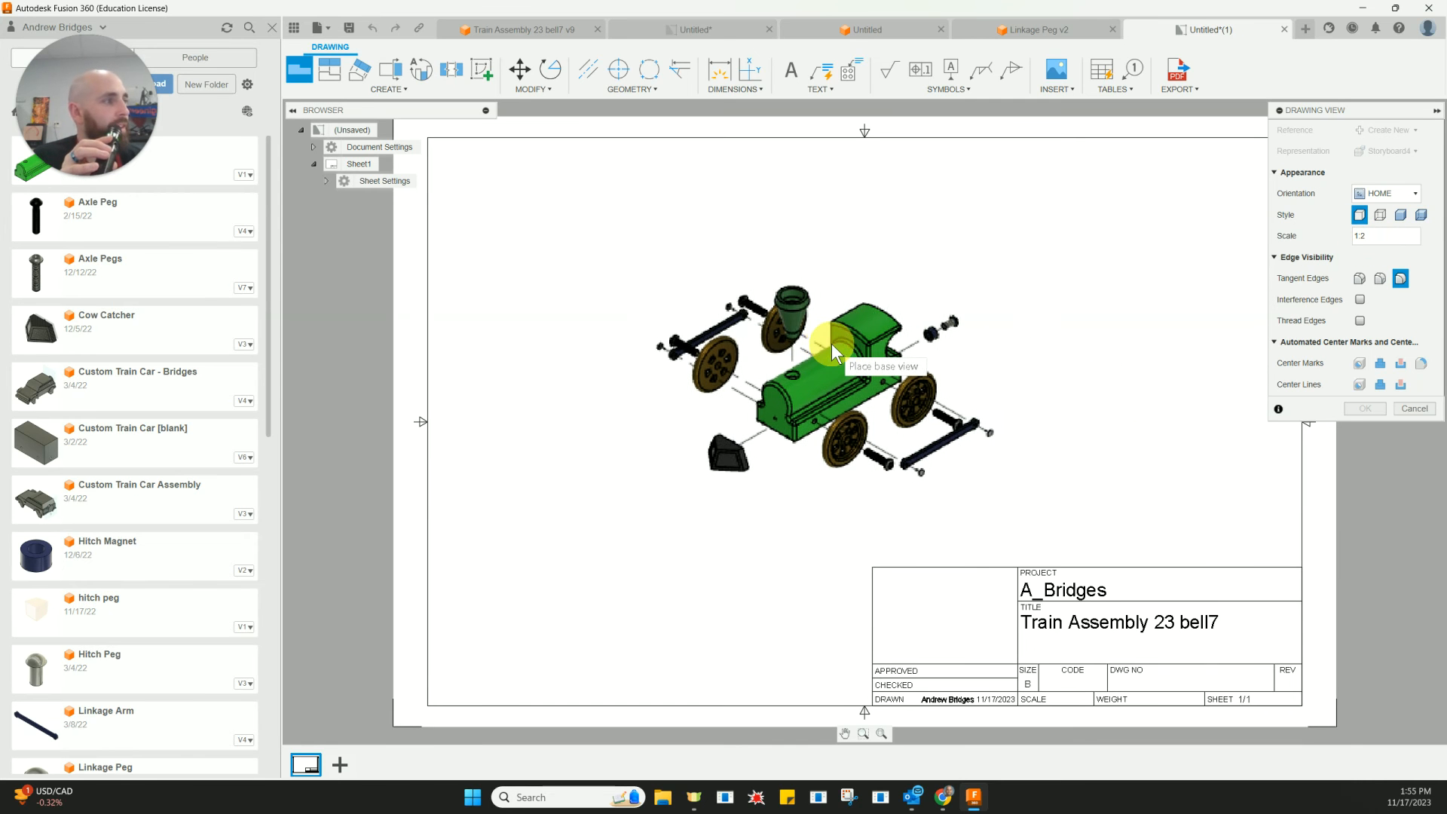
pyautogui.click(1377, 239)
pyautogui.press('BackSpace')
pyautogui.press('BackSpace')
pyautogui.write(':1')
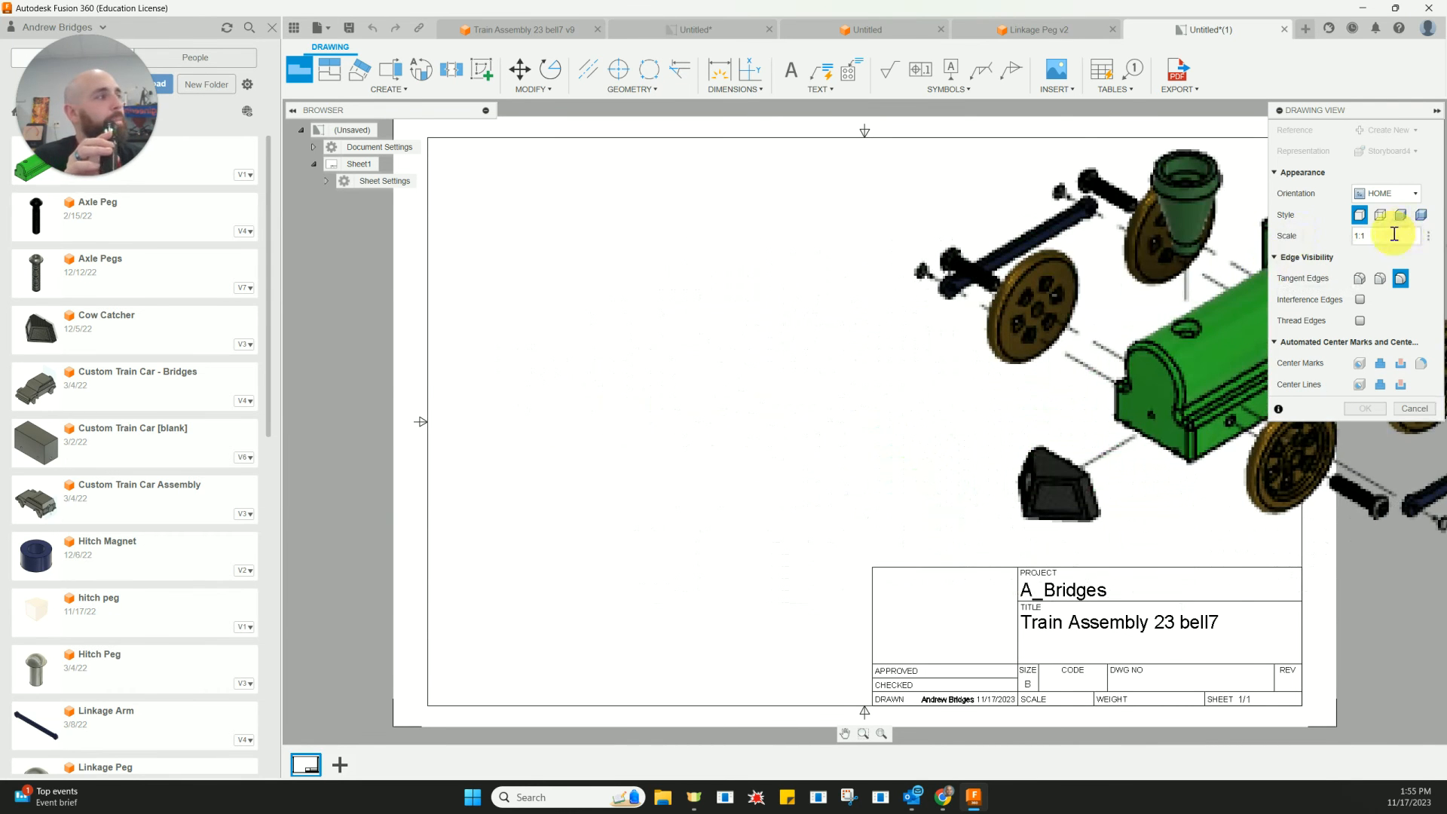
# Set the base view's scale to 3:4 and place the exploded train on the sheet above the title block.
pyautogui.moveTo(1393, 234); pyautogui.dragTo(1343, 239)
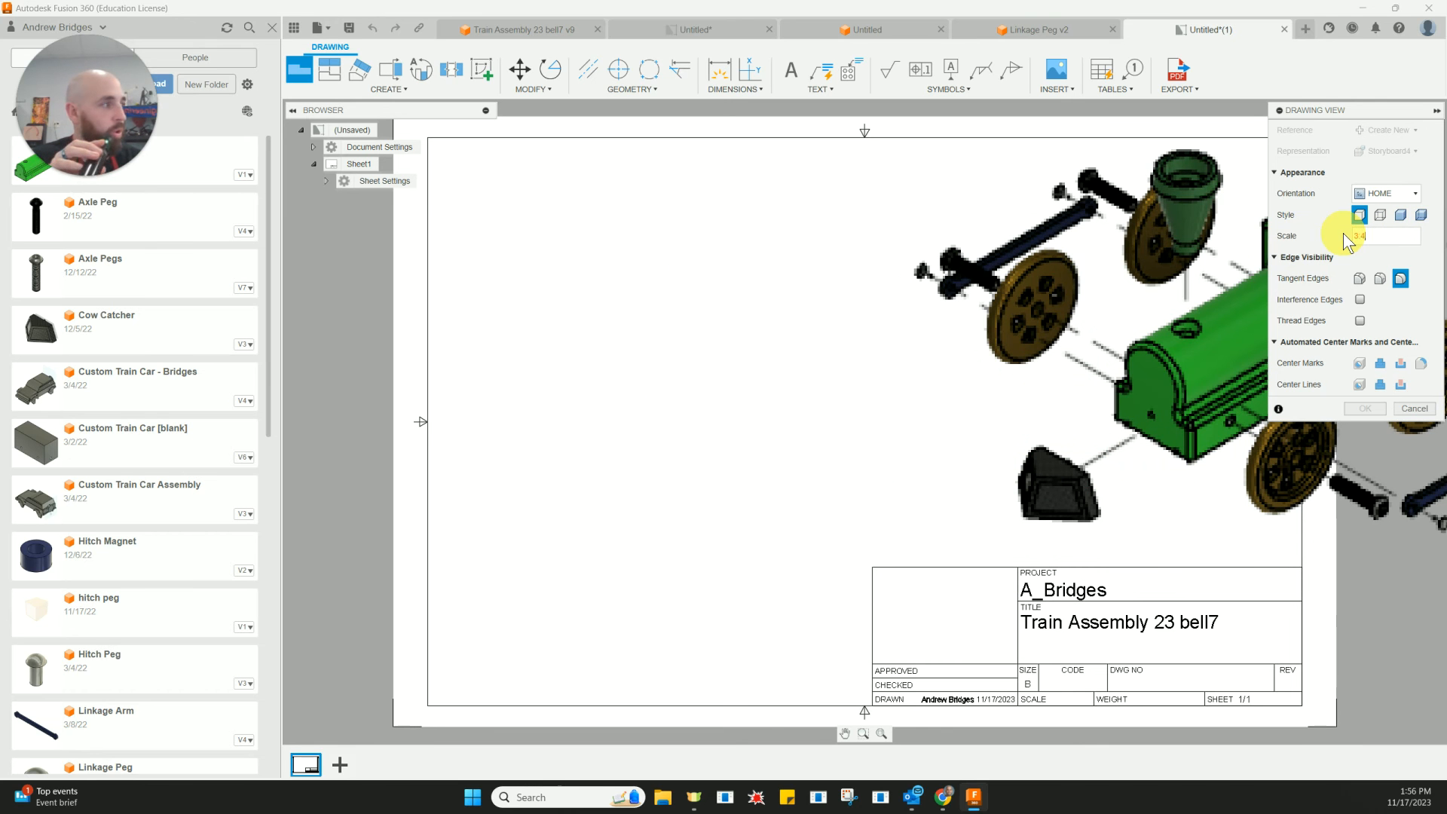
pyautogui.press('Return')
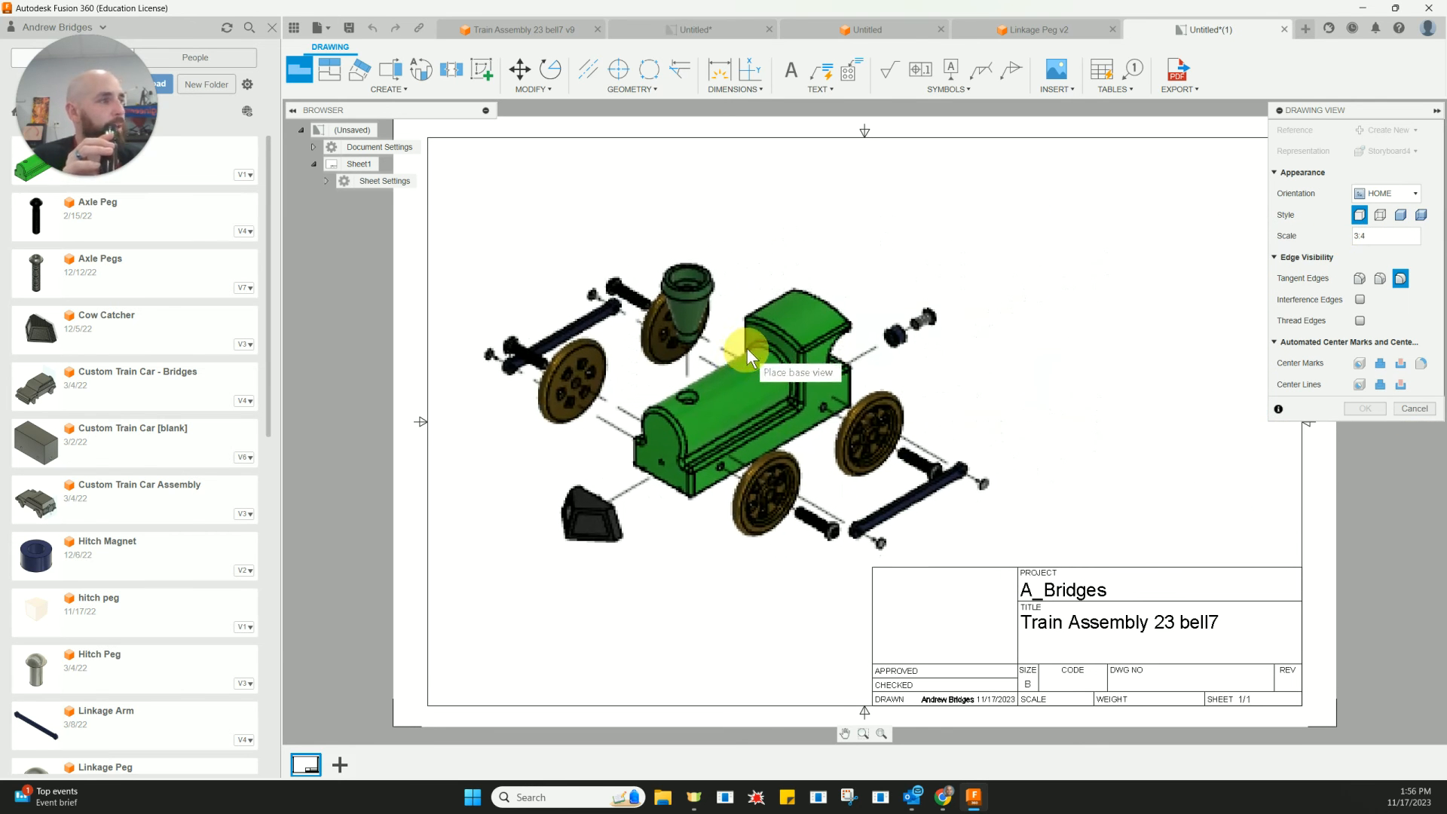
pyautogui.click(735, 314)
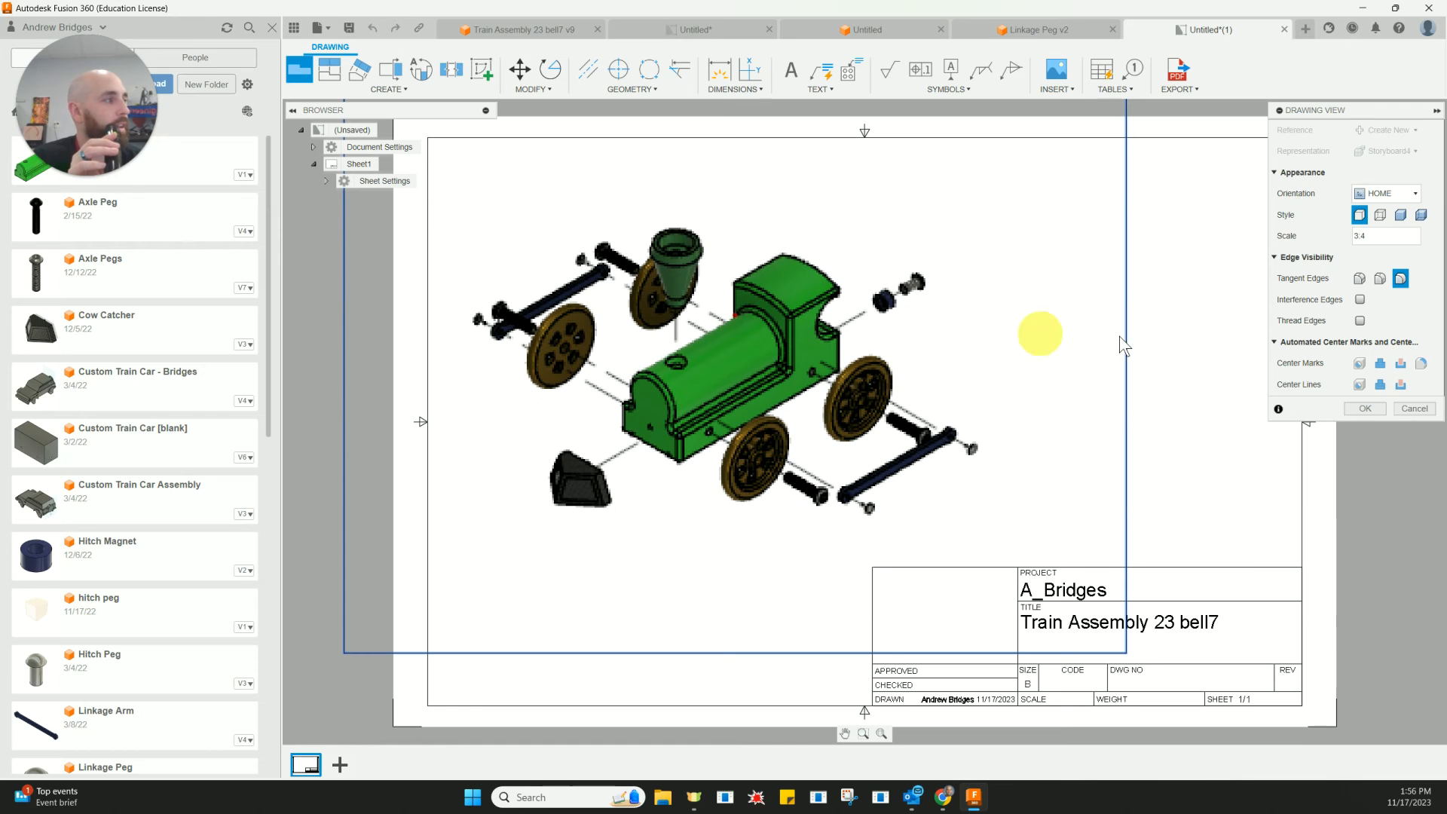
pyautogui.click(1349, 414)
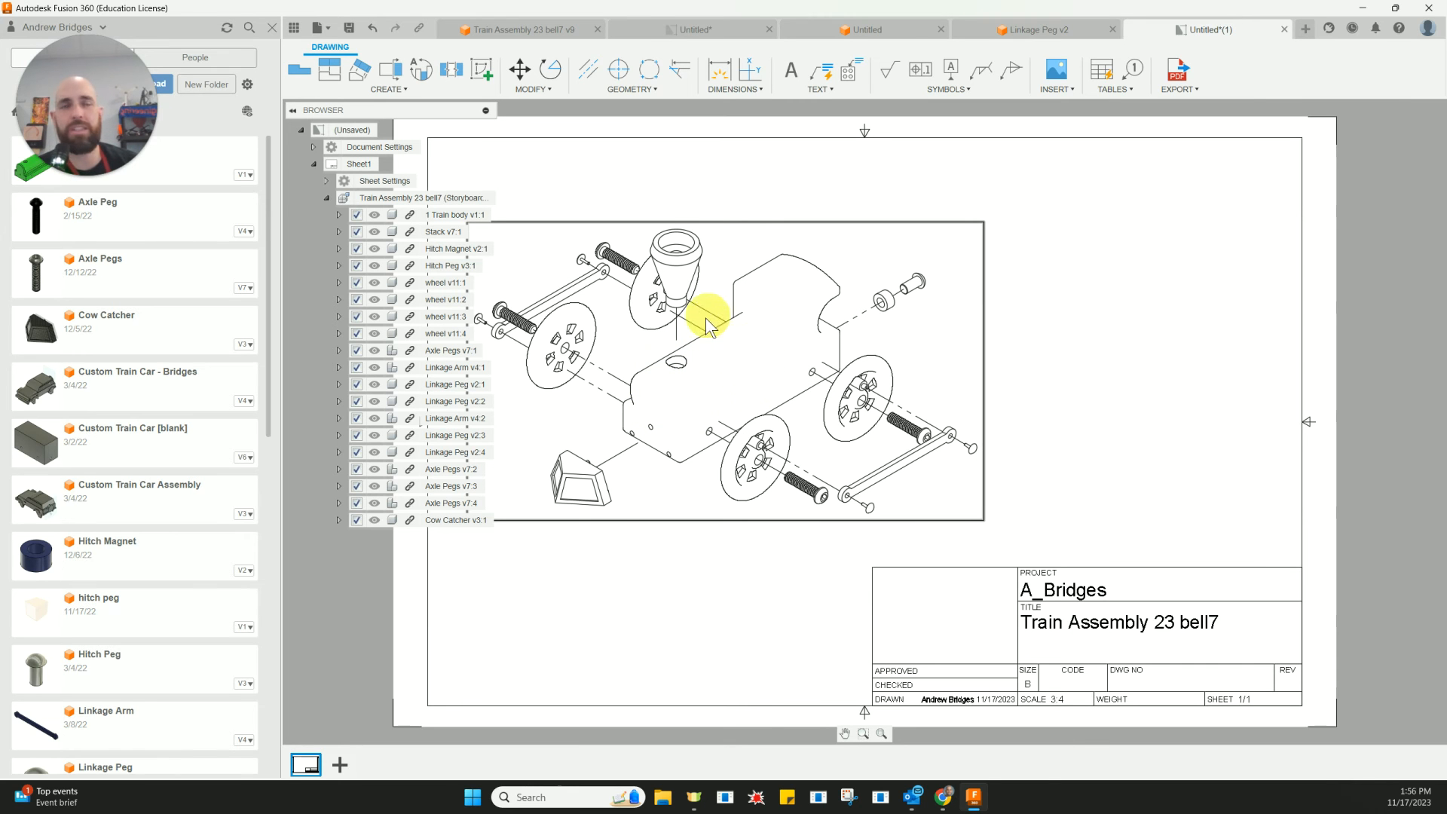
# Show the exploded view's tangent edges at full length.
pyautogui.doubleClick(729, 371)
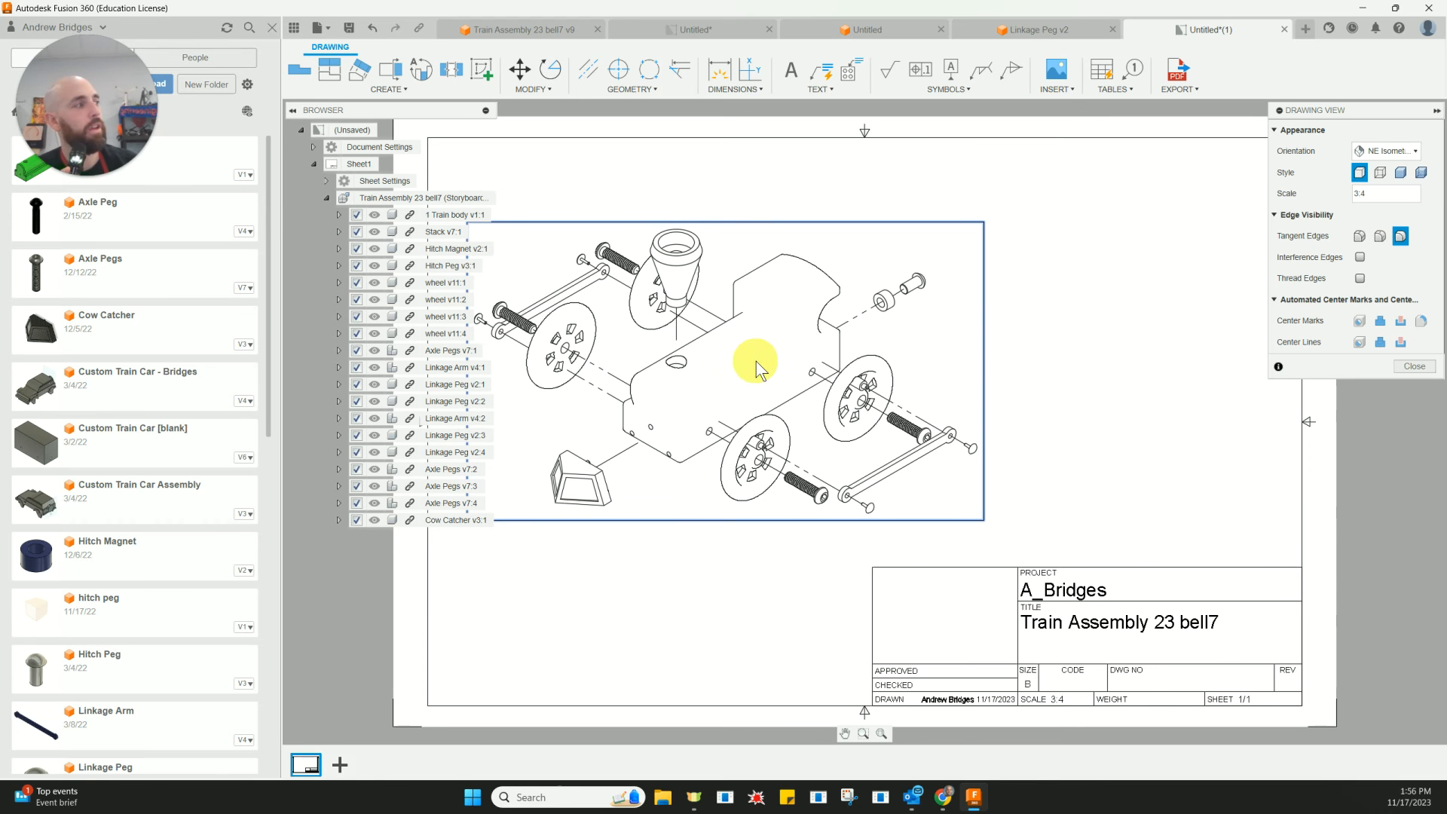
pyautogui.click(1360, 237)
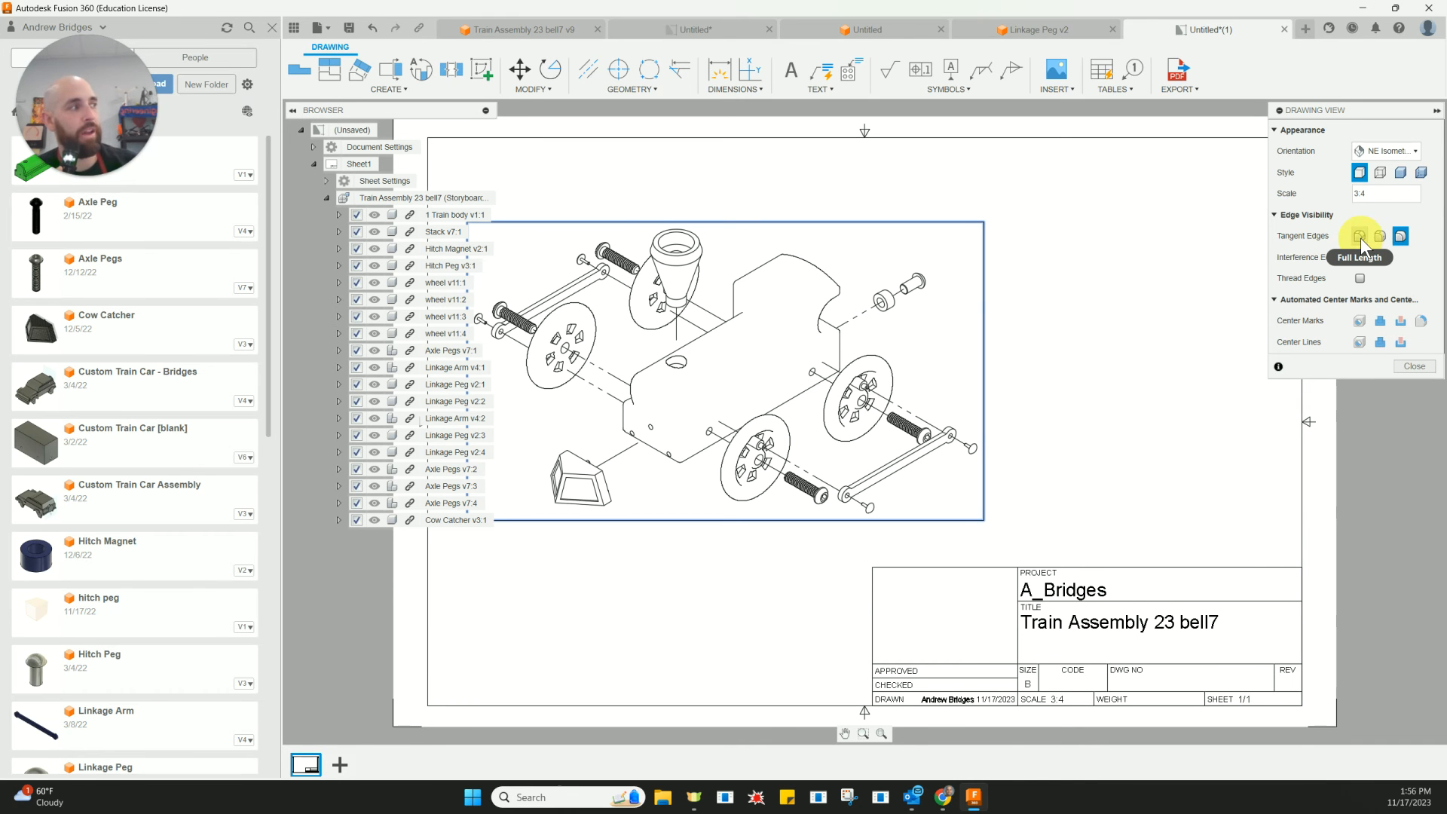
pyautogui.click(1404, 367)
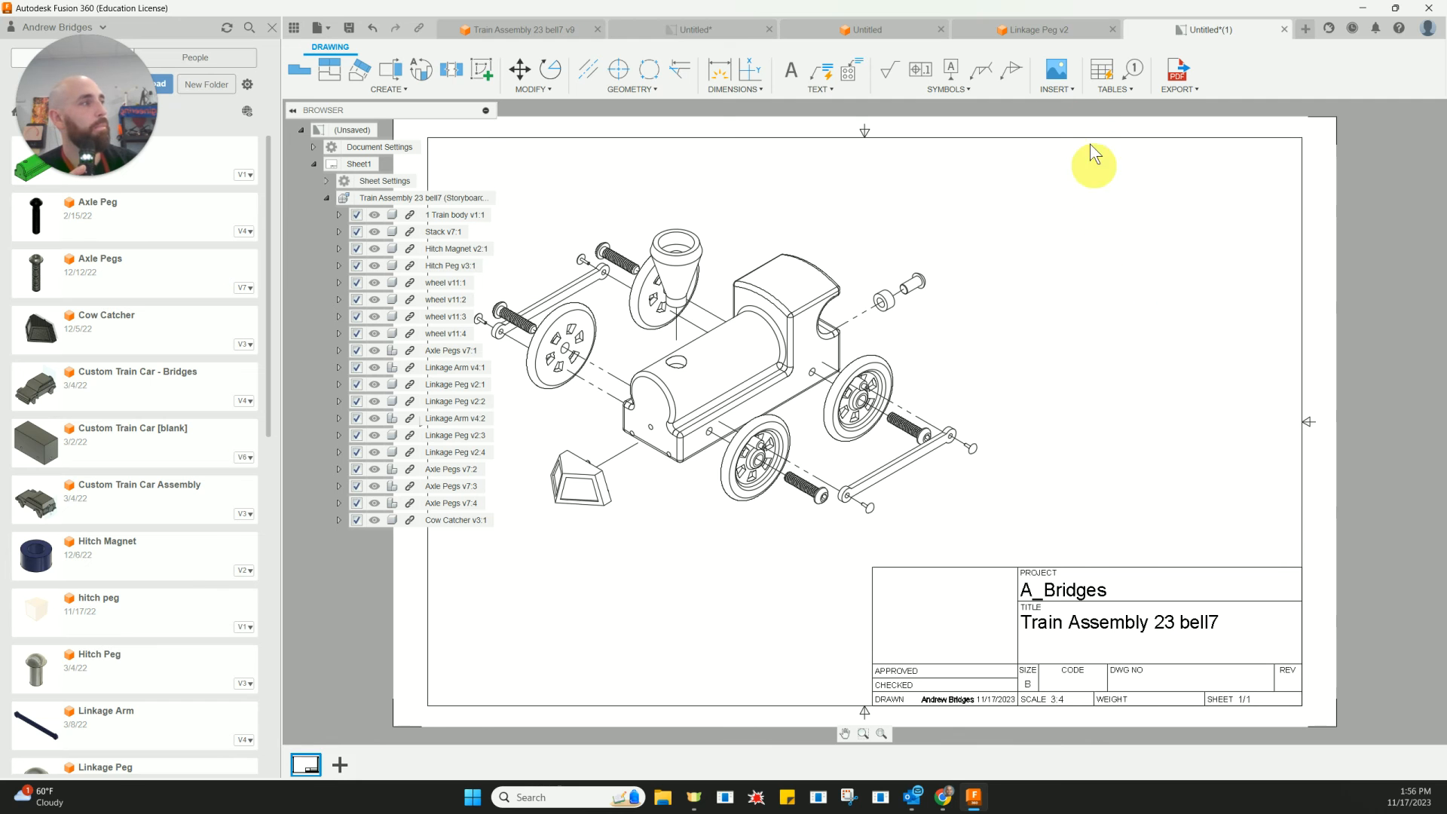
# Insert a parts list for the exploded view, anchored to the upper-right corner of the sheet border.
pyautogui.click(1111, 90)
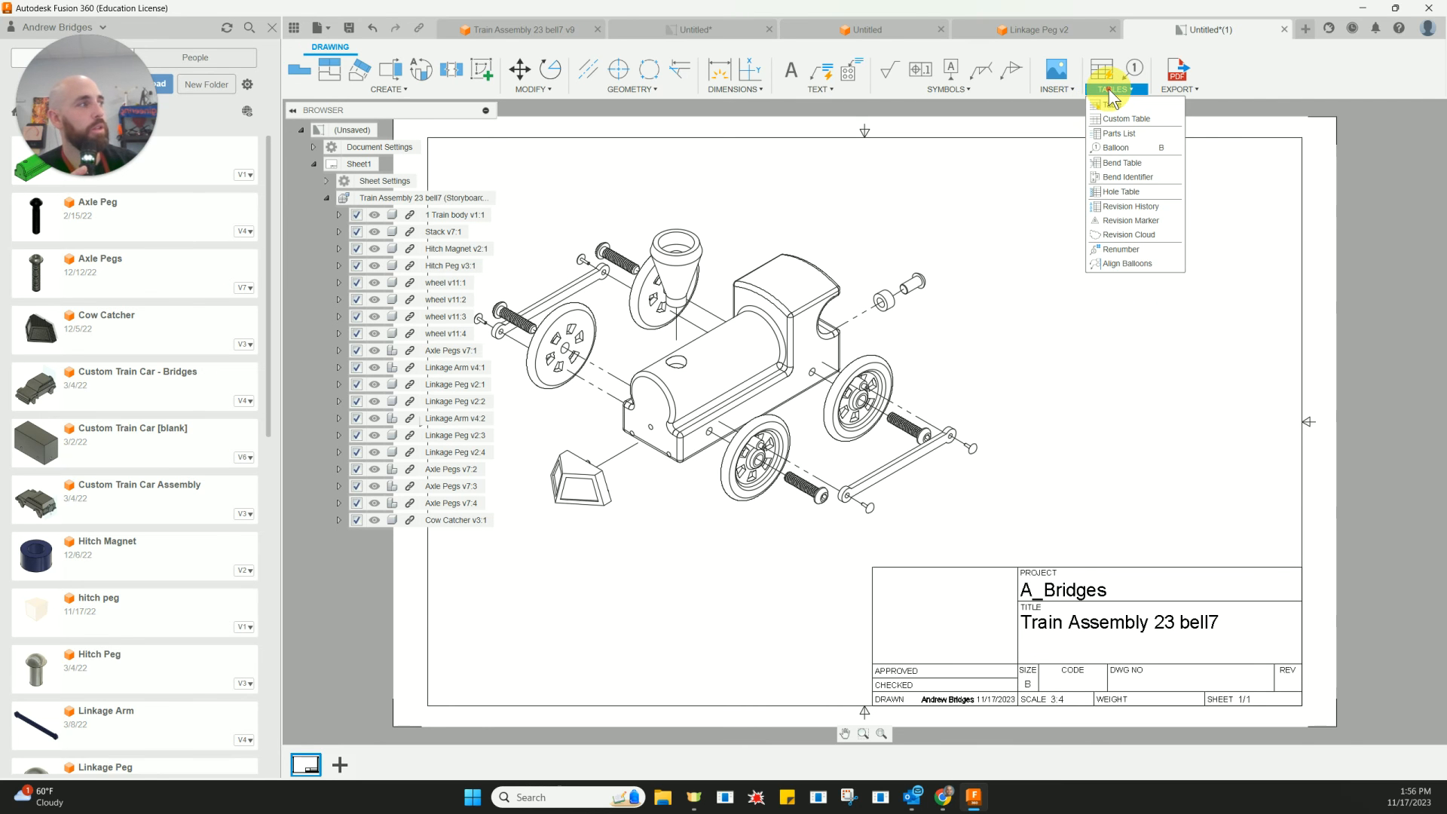
pyautogui.click(1125, 133)
pyautogui.moveTo(1164, 170); pyautogui.dragTo(1074, 177, button='middle')
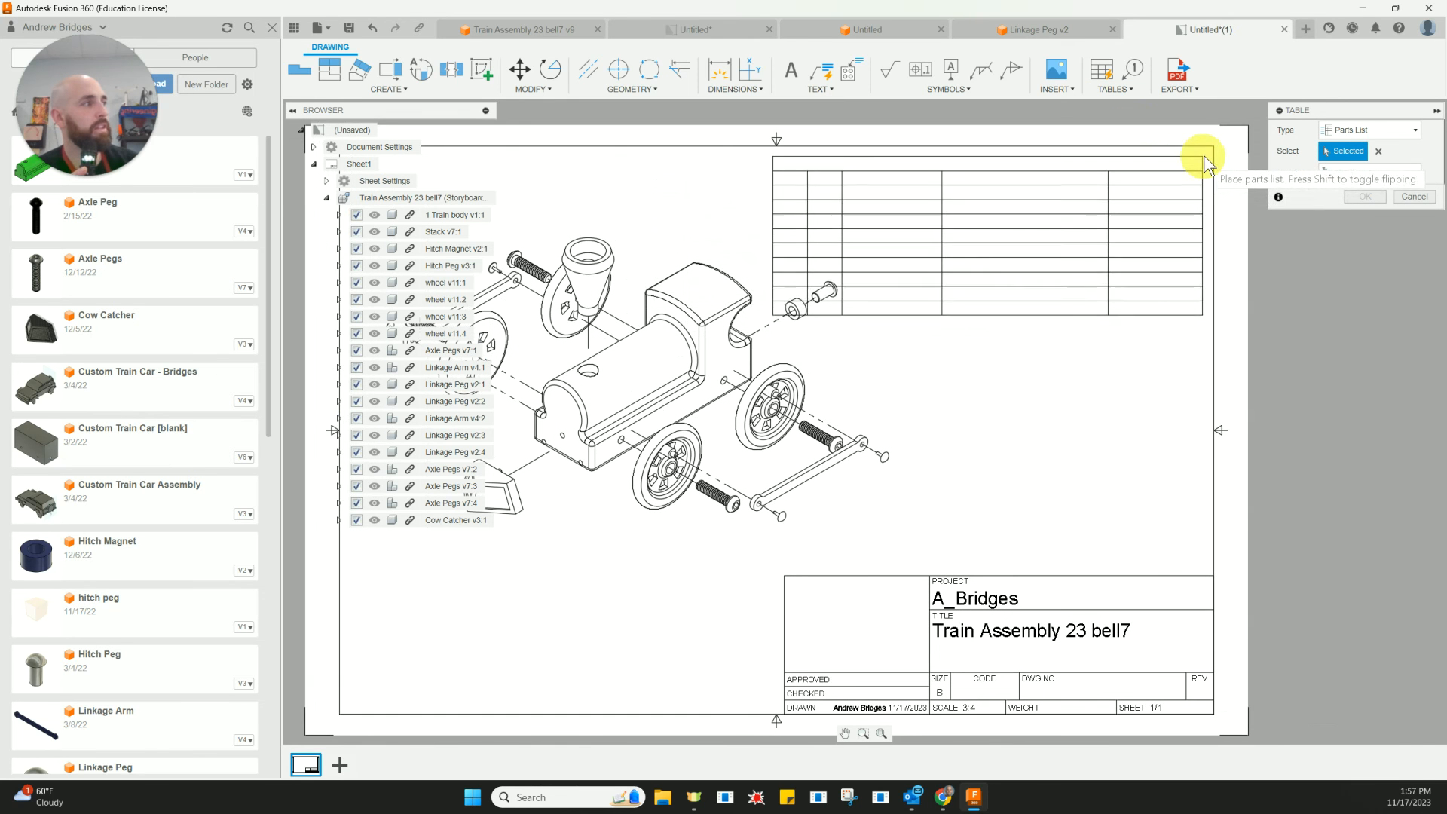
pyautogui.click(1212, 149)
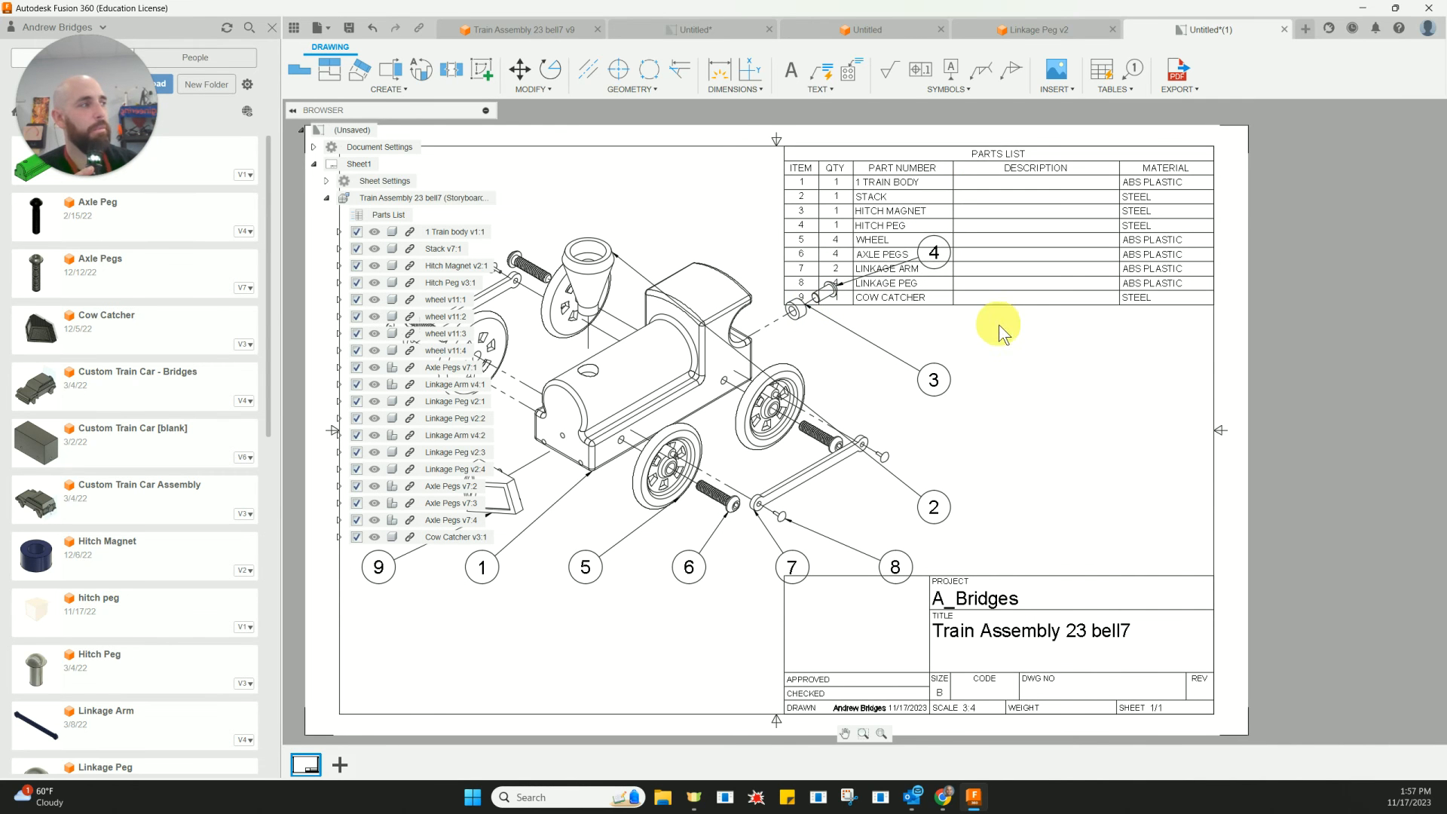
# Widen the Part Number column of the parts list by moving its border with the Description column.
pyautogui.rightClick(1010, 172)
pyautogui.press('Escape')
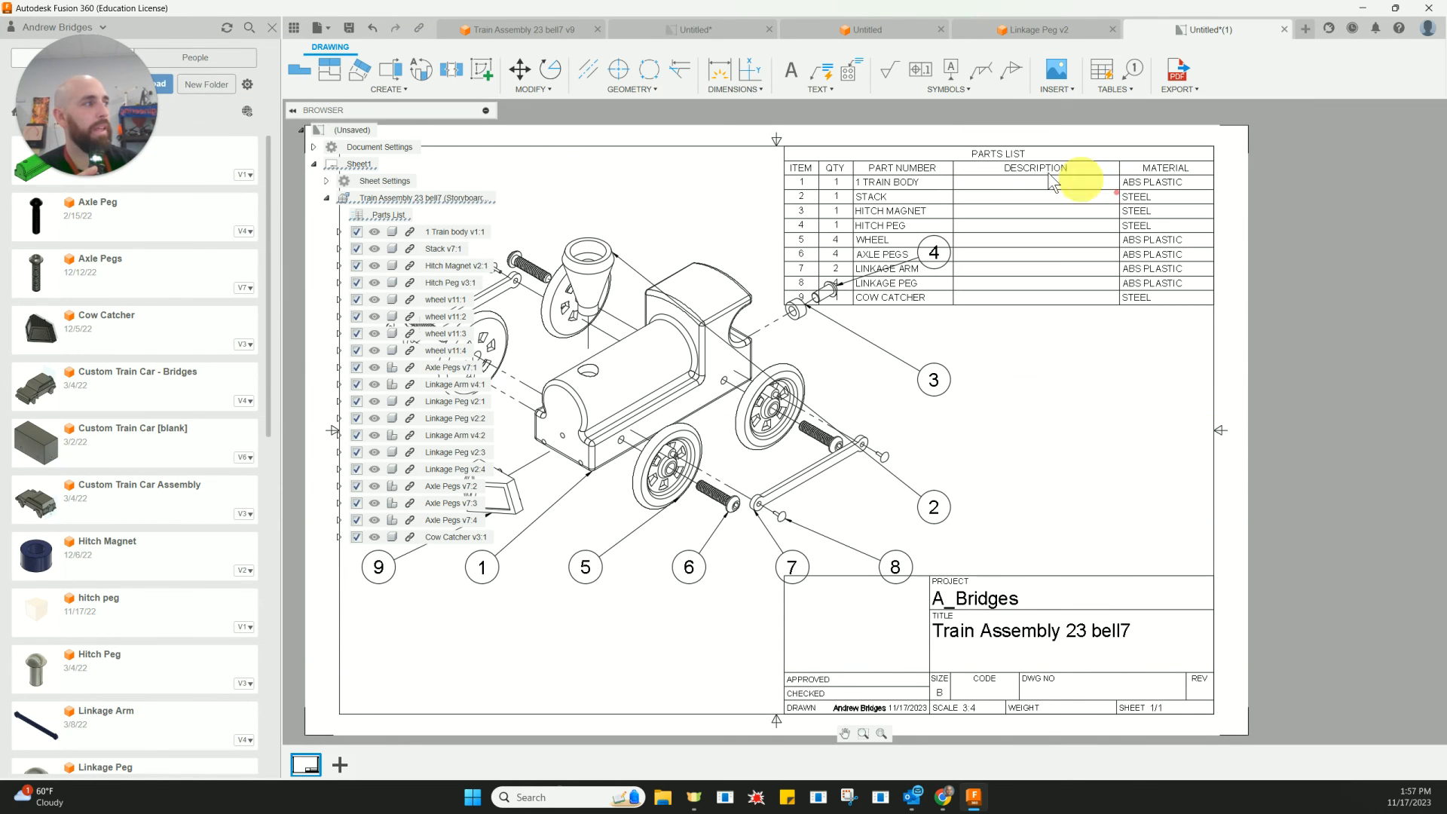
pyautogui.click(952, 168)
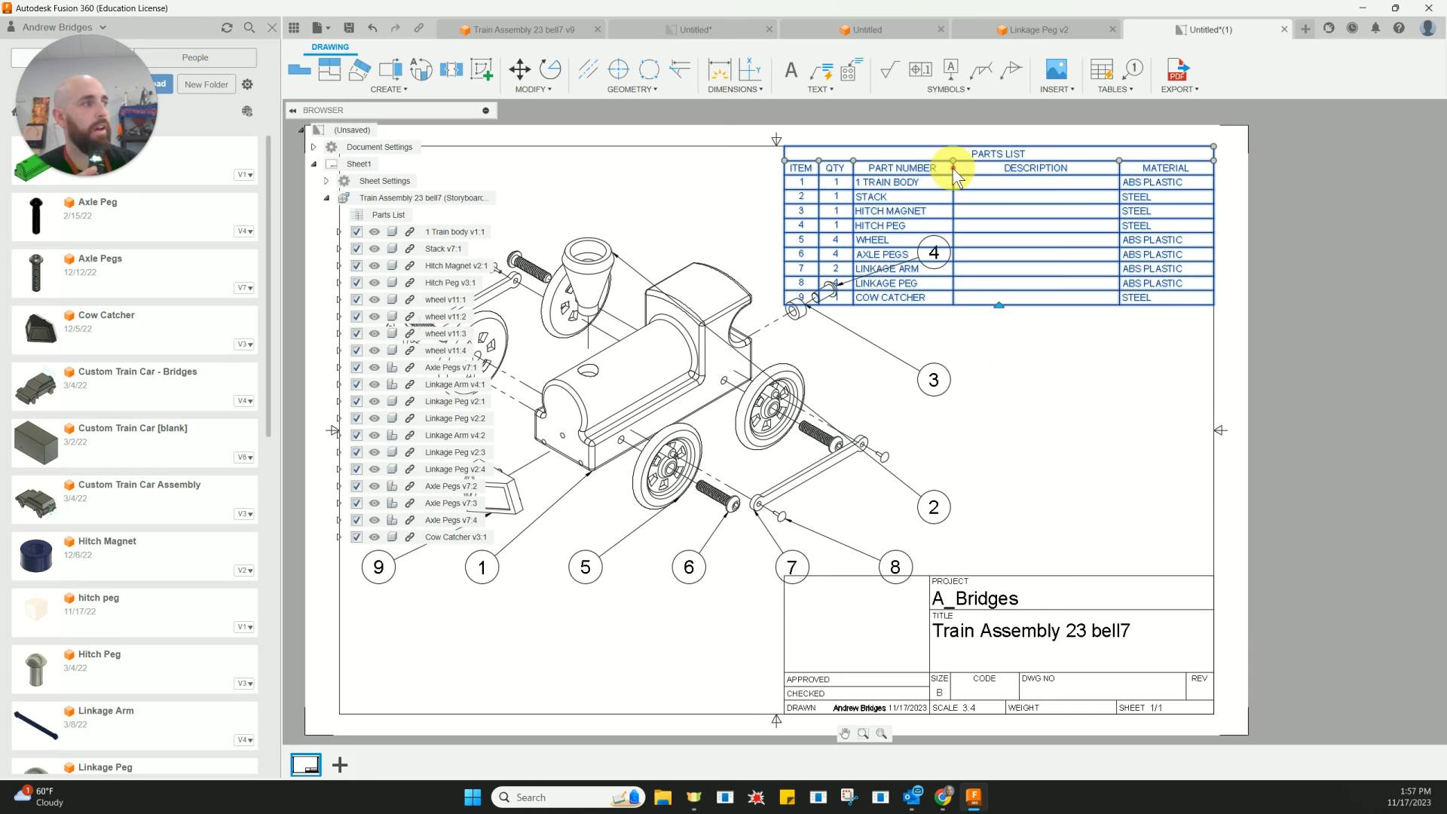
pyautogui.moveTo(952, 162); pyautogui.dragTo(984, 163)
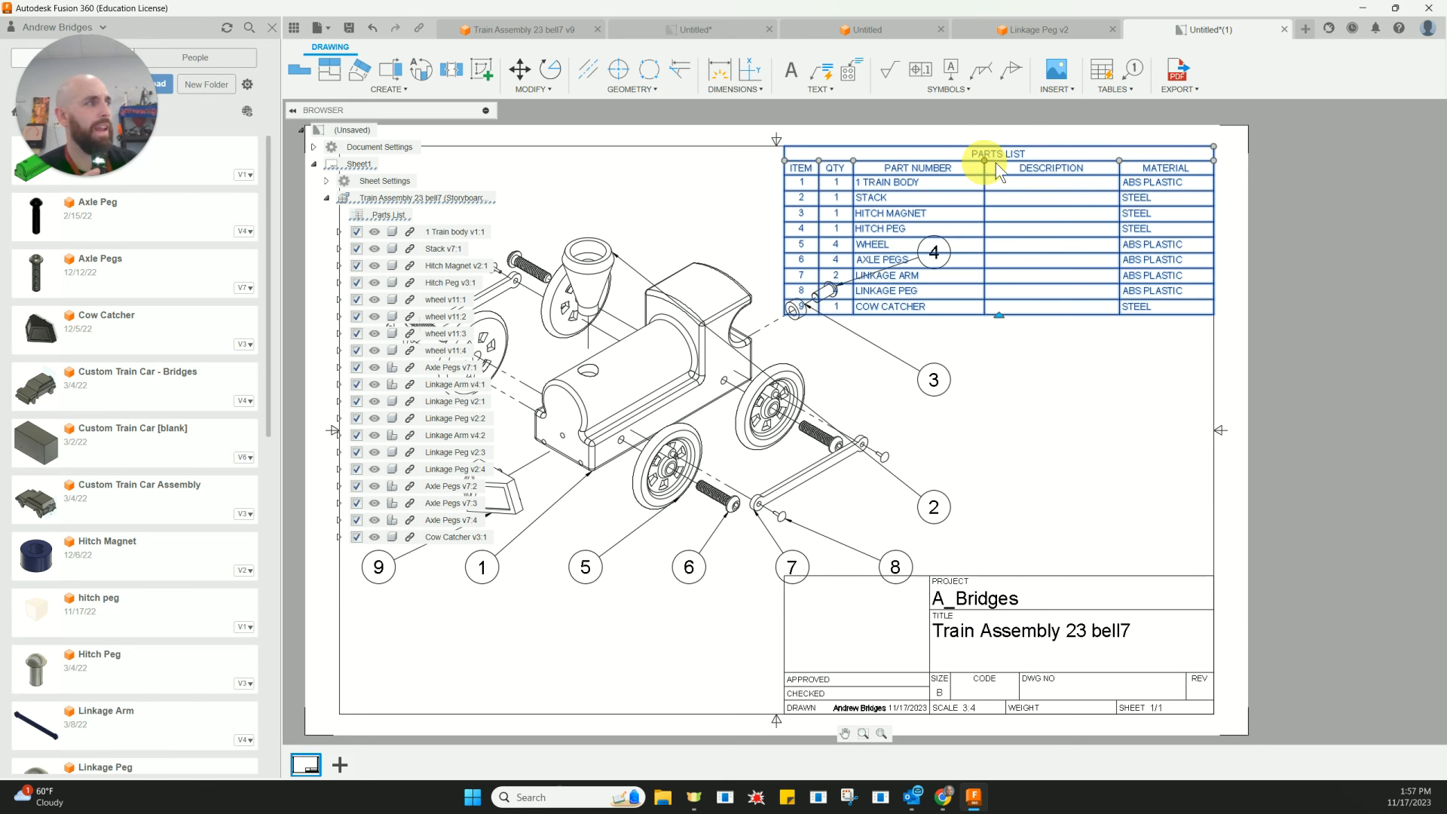
# Remove the Description column from the parts list.
pyautogui.rightClick(1066, 166)
pyautogui.press('Escape')
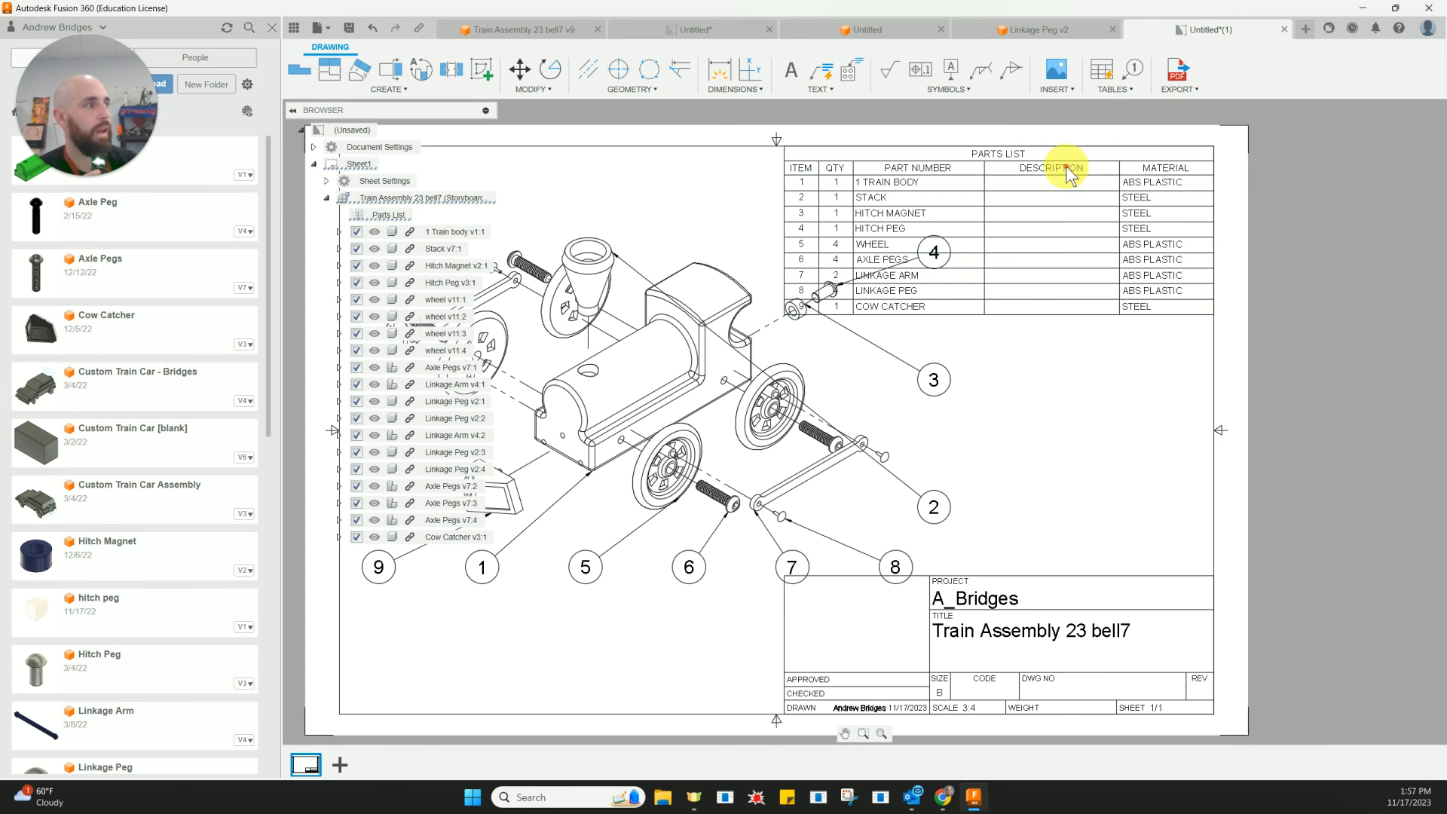
pyautogui.doubleClick(1049, 164)
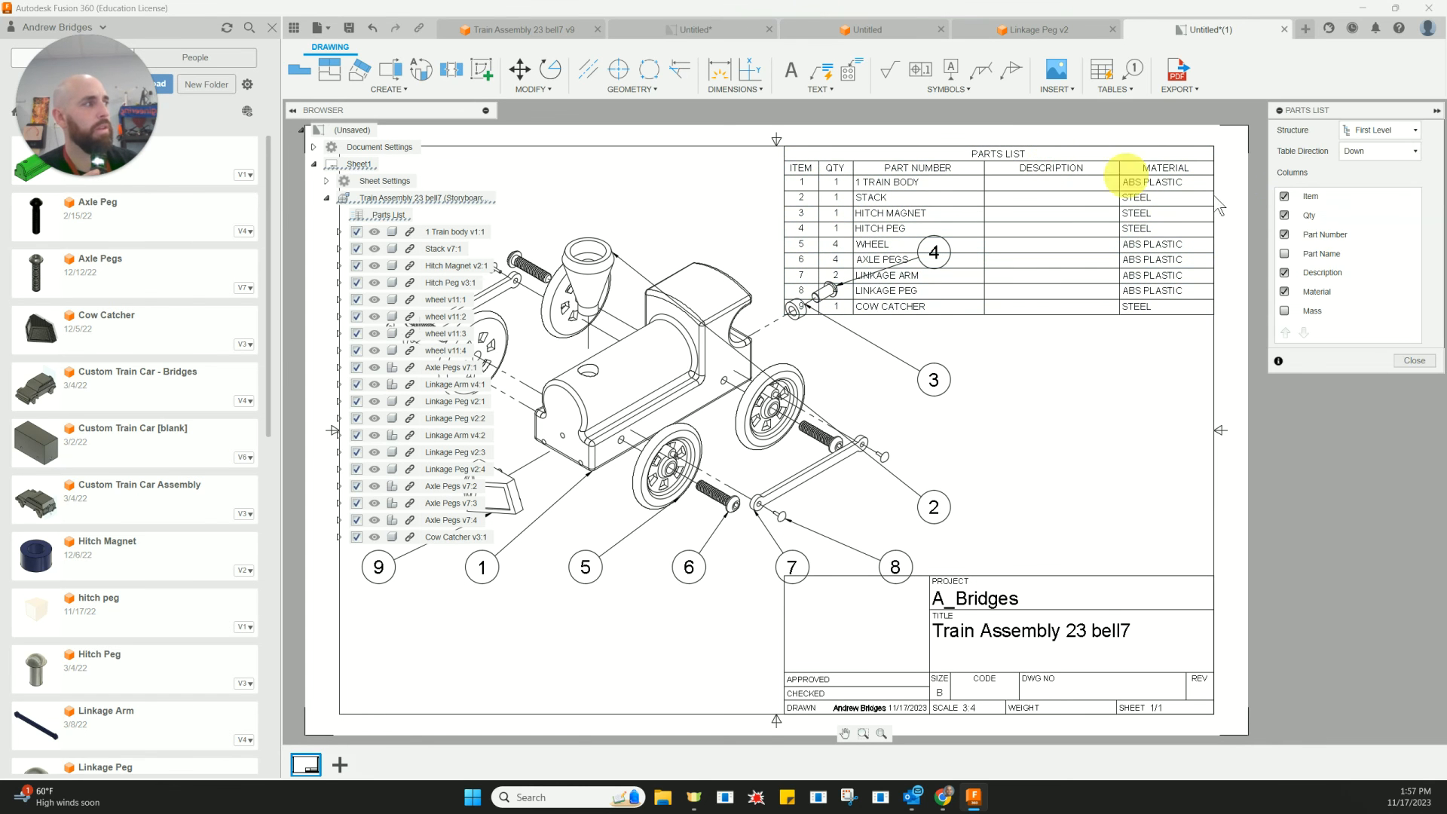
pyautogui.click(1286, 274)
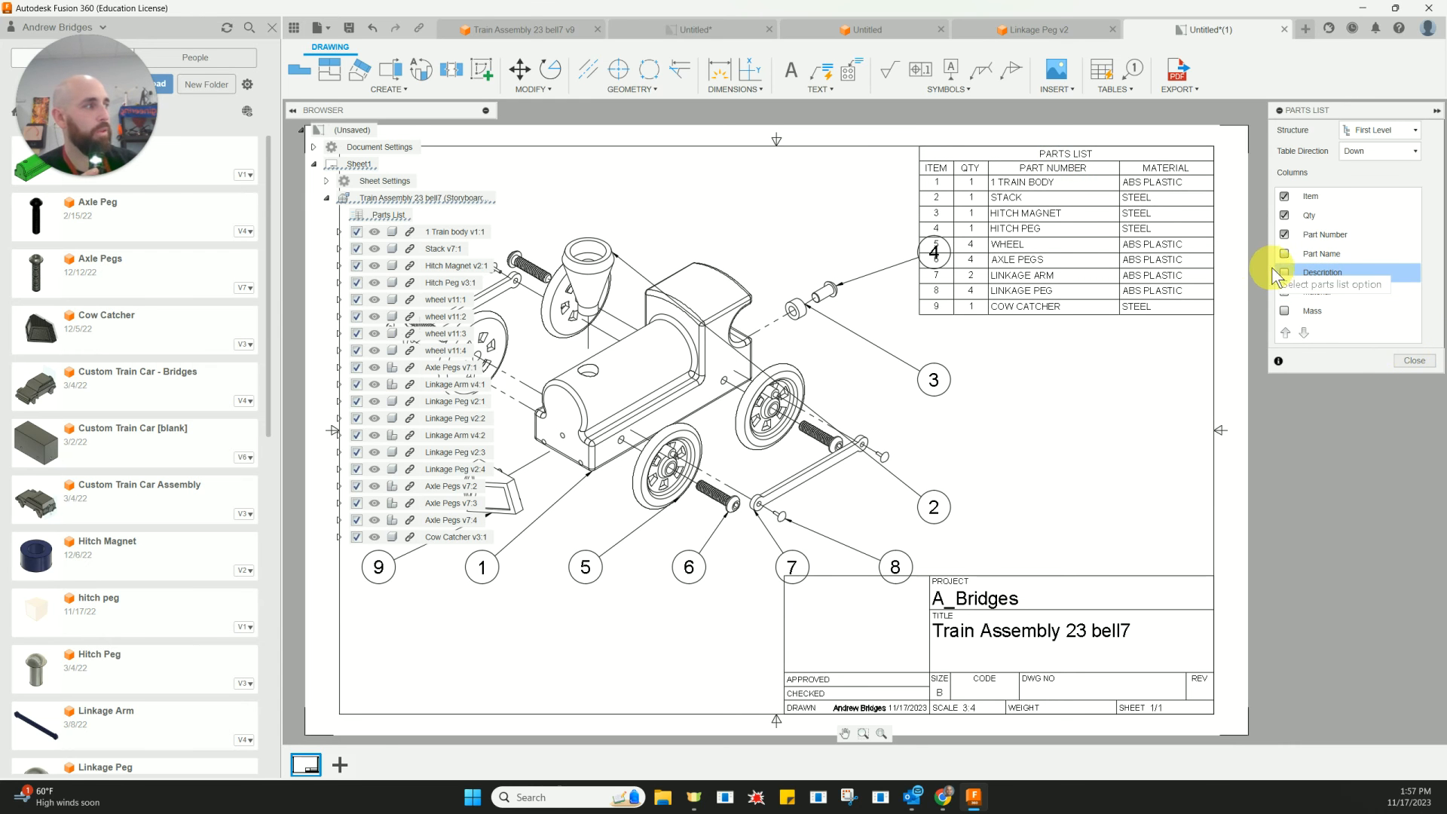
pyautogui.click(1412, 361)
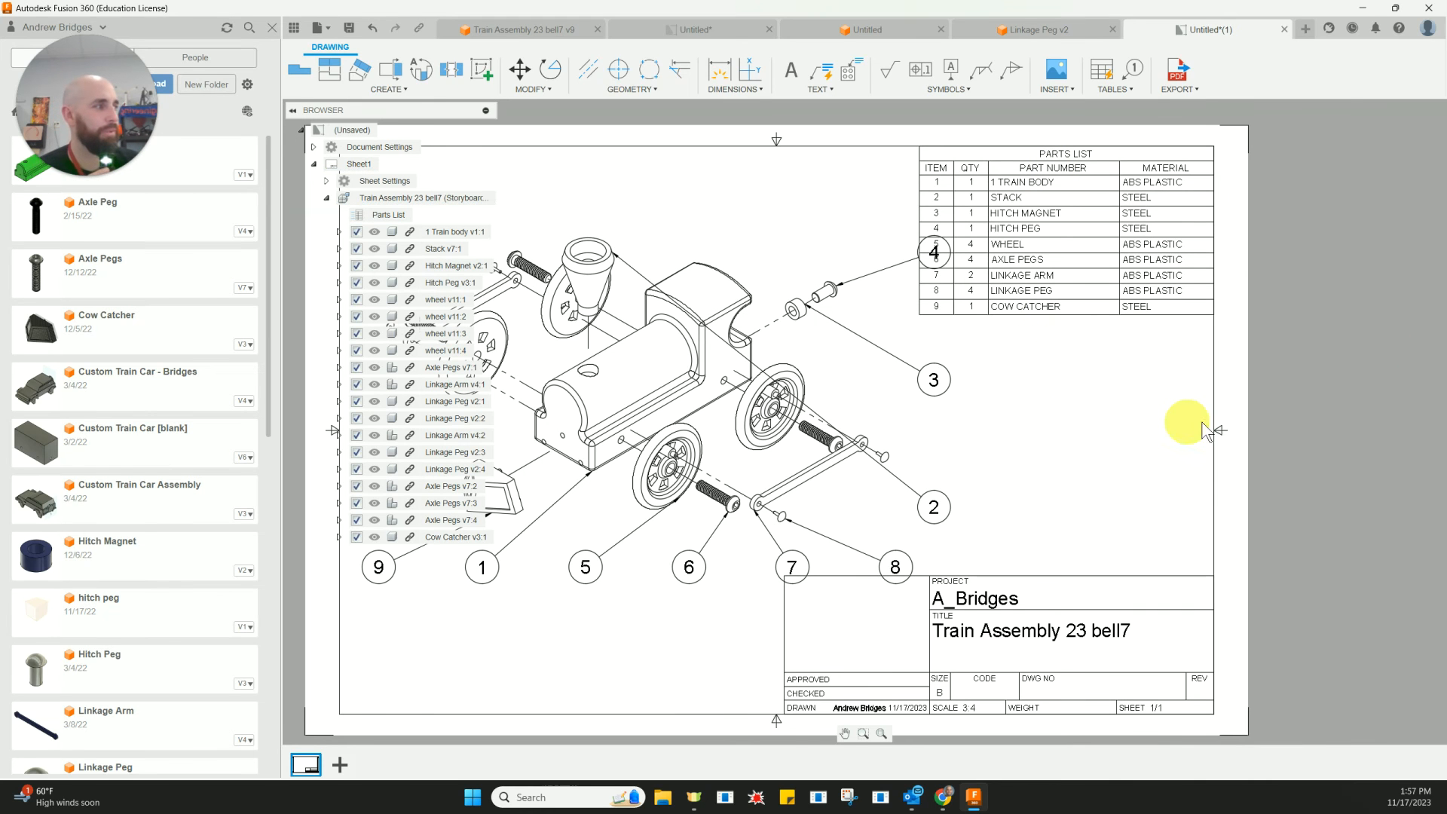
# Move balloon 4 off the parts list to above the hitch peg, and shift balloon 3 slightly down.
pyautogui.moveTo(1143, 423); pyautogui.dragTo(1250, 413, button='middle')
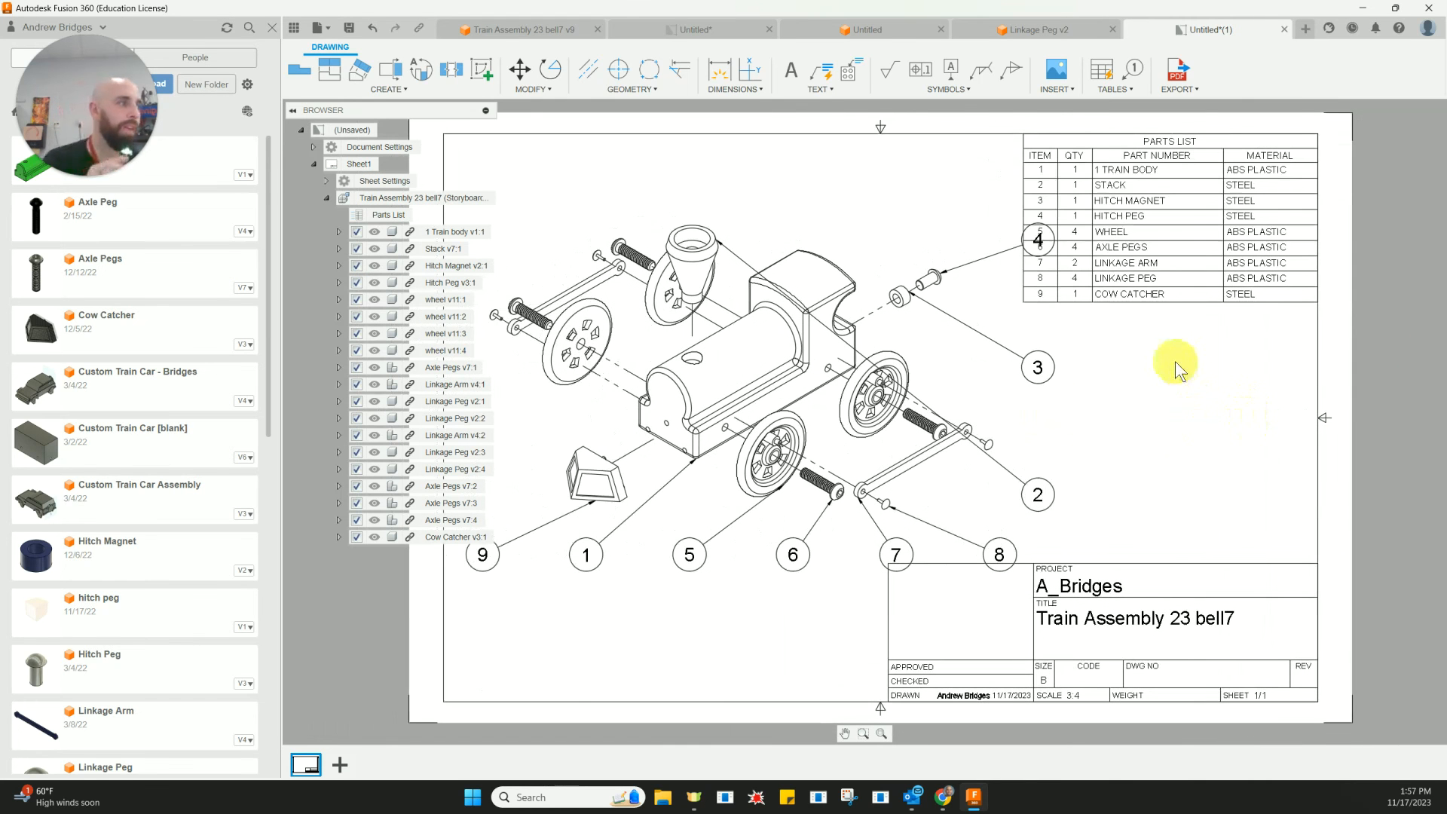
pyautogui.click(1036, 240)
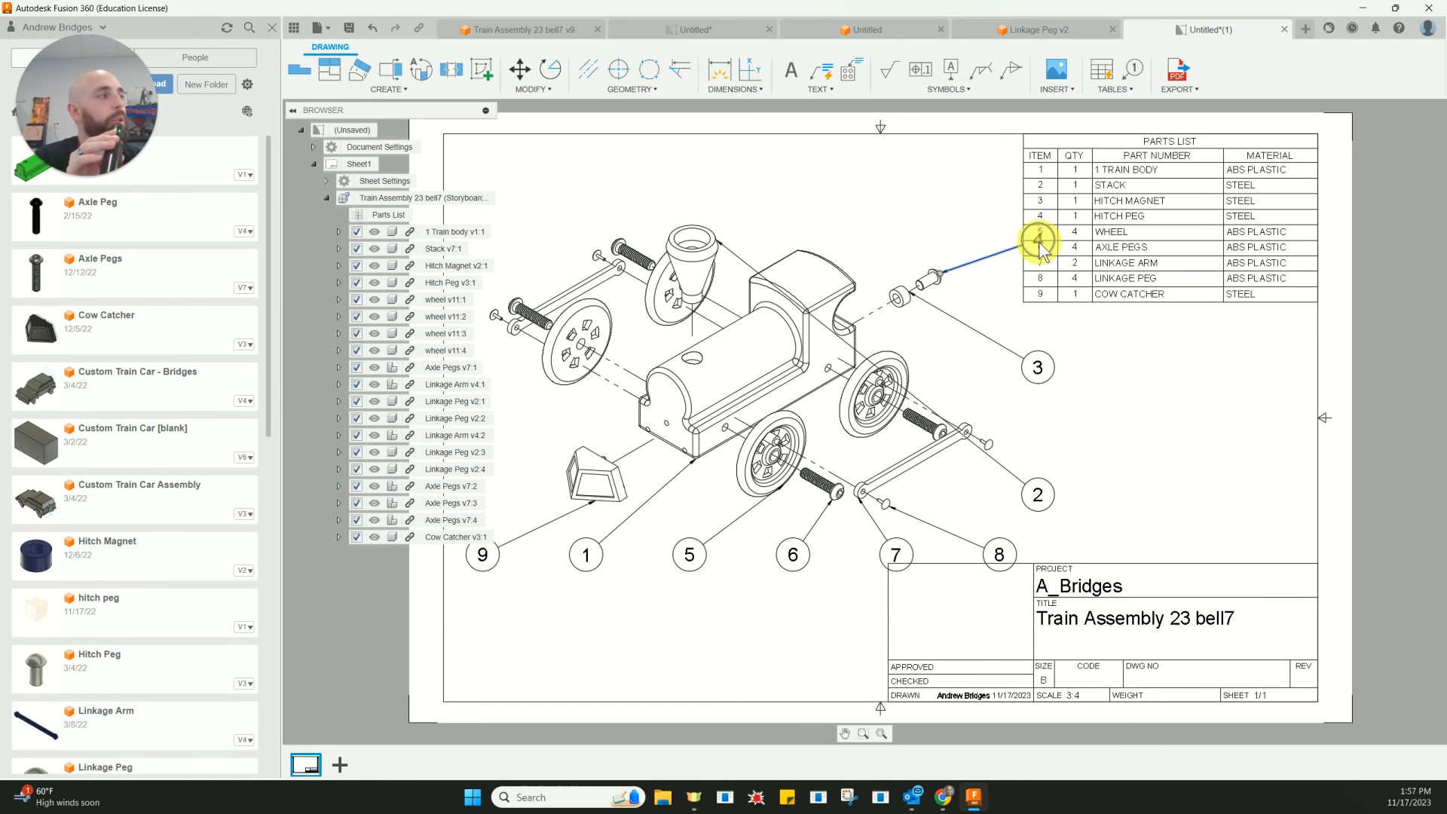
pyautogui.moveTo(1040, 241); pyautogui.dragTo(943, 215)
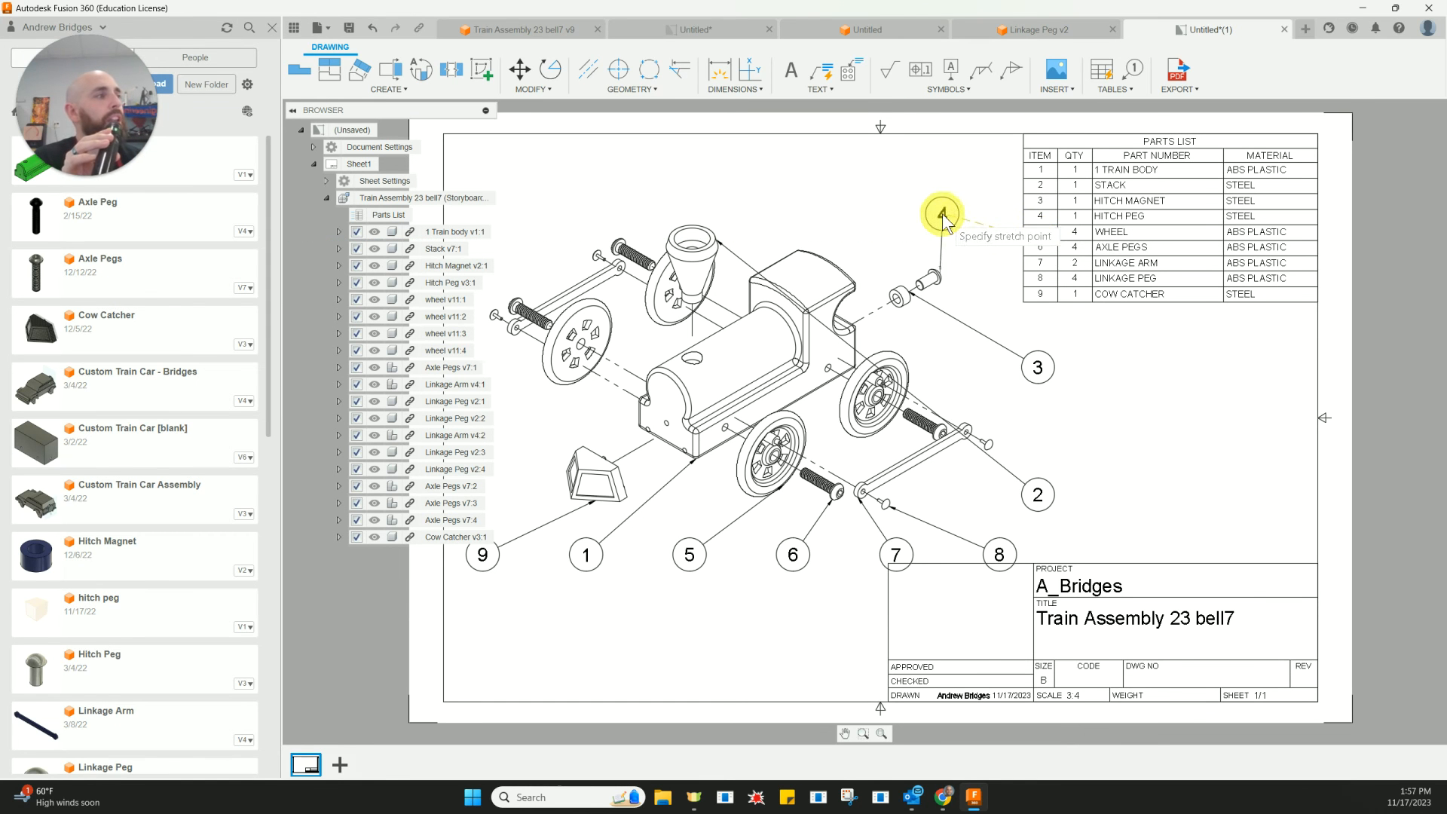
pyautogui.click(1034, 369)
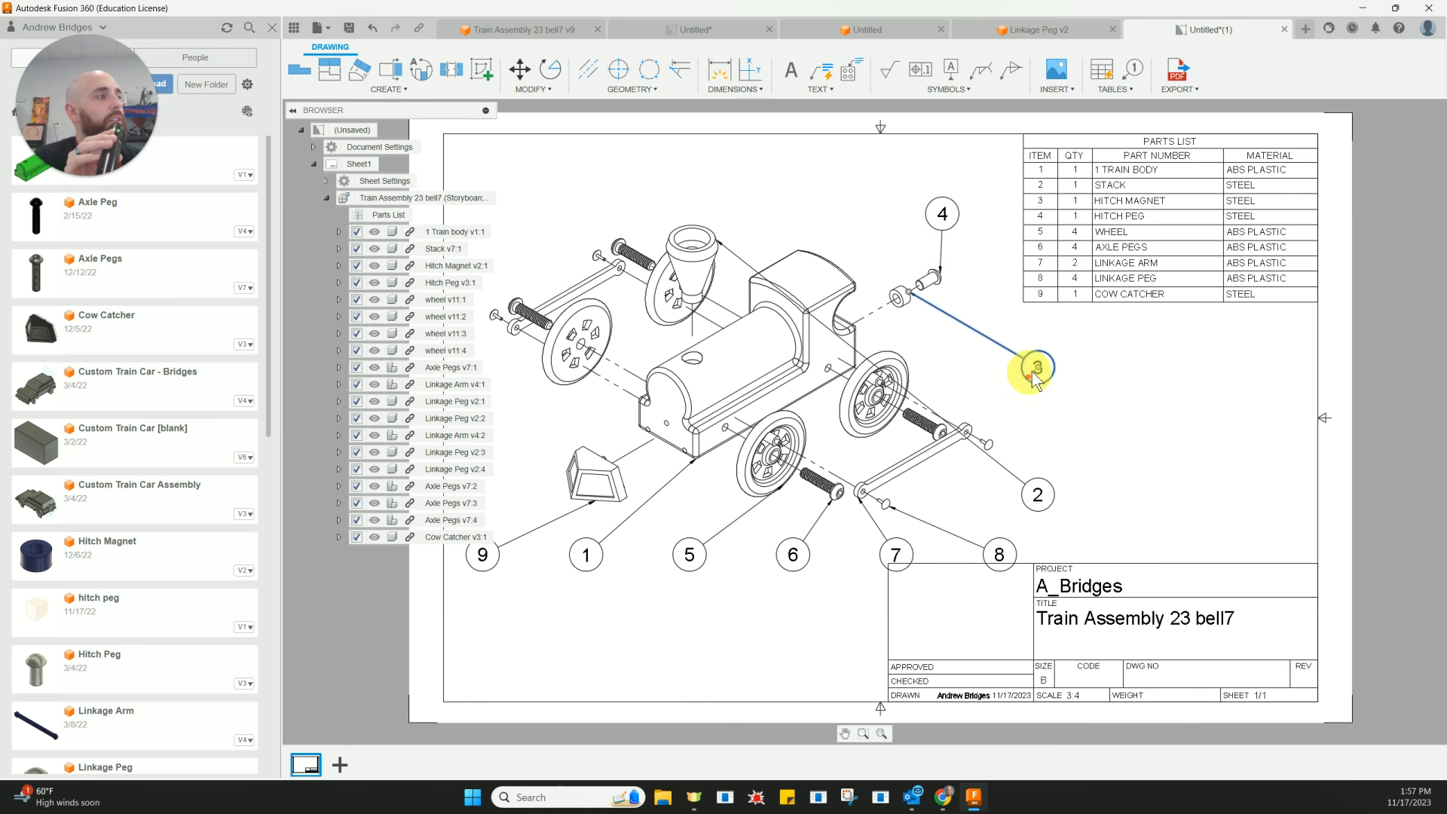
pyautogui.moveTo(1037, 365); pyautogui.dragTo(1037, 372)
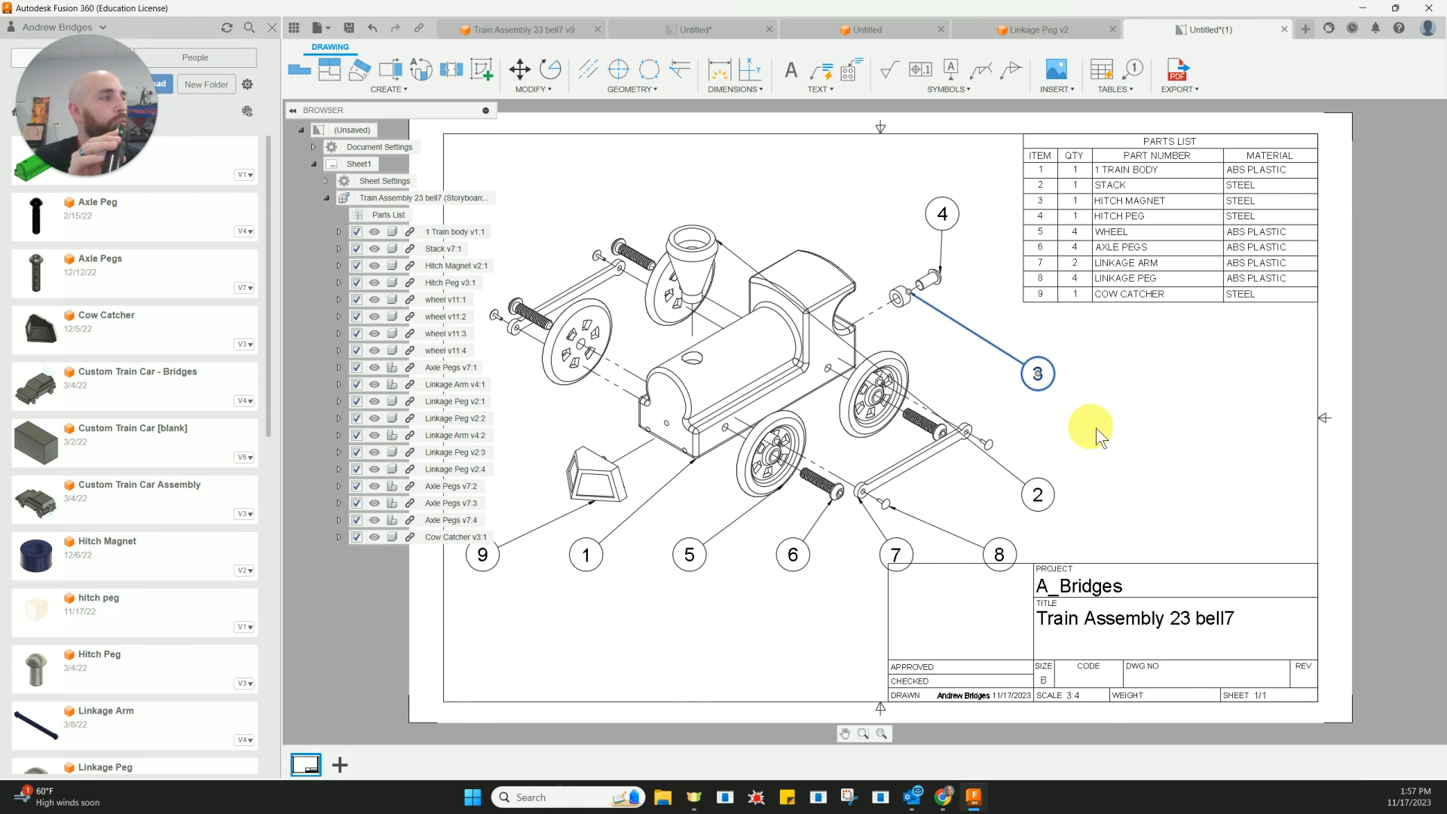
# Move balloon 2 to the upper right of the smokestack so its leader no longer crosses the train body.
pyautogui.click(1038, 497)
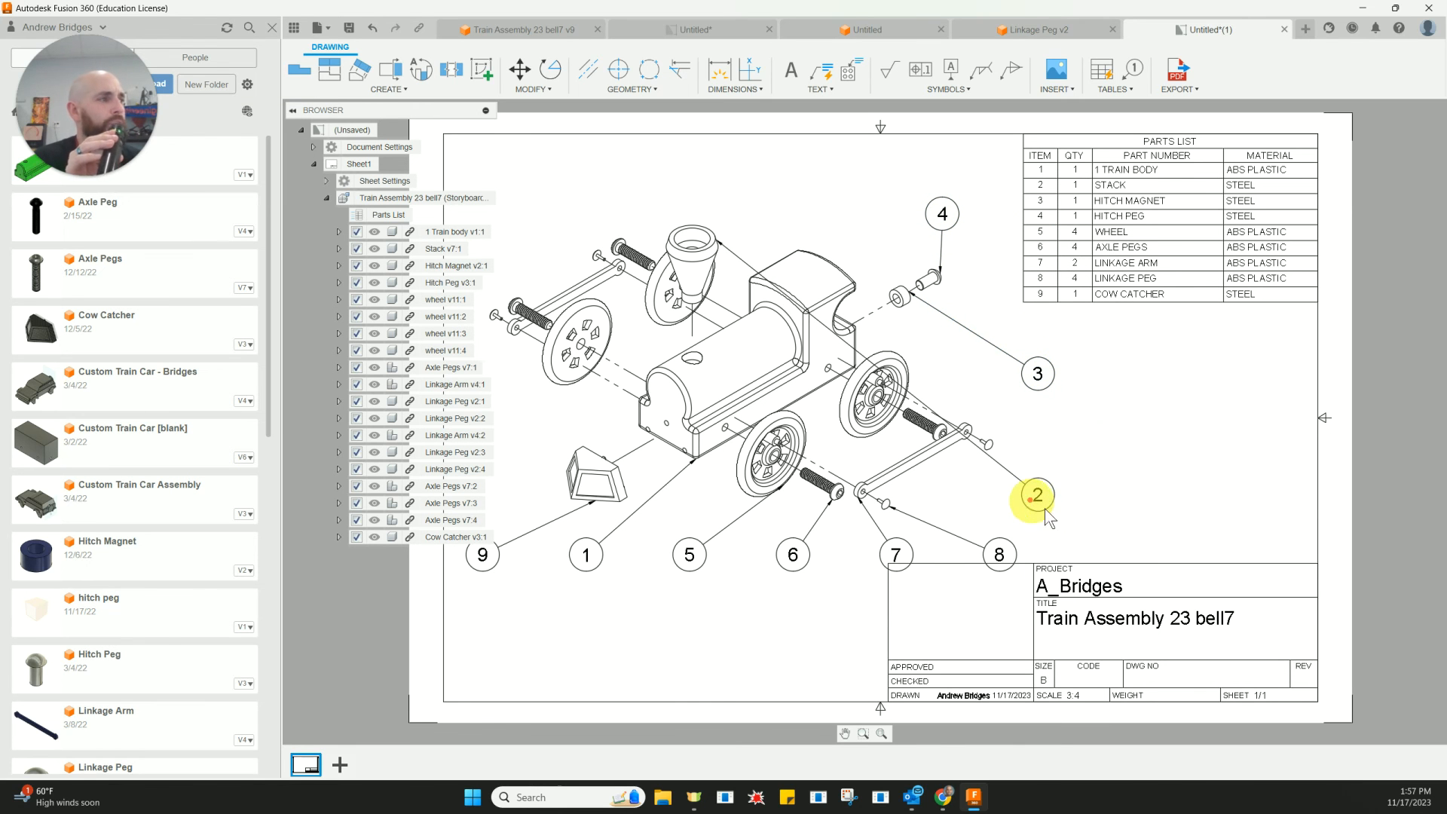
pyautogui.click(1039, 499)
pyautogui.click(1037, 494)
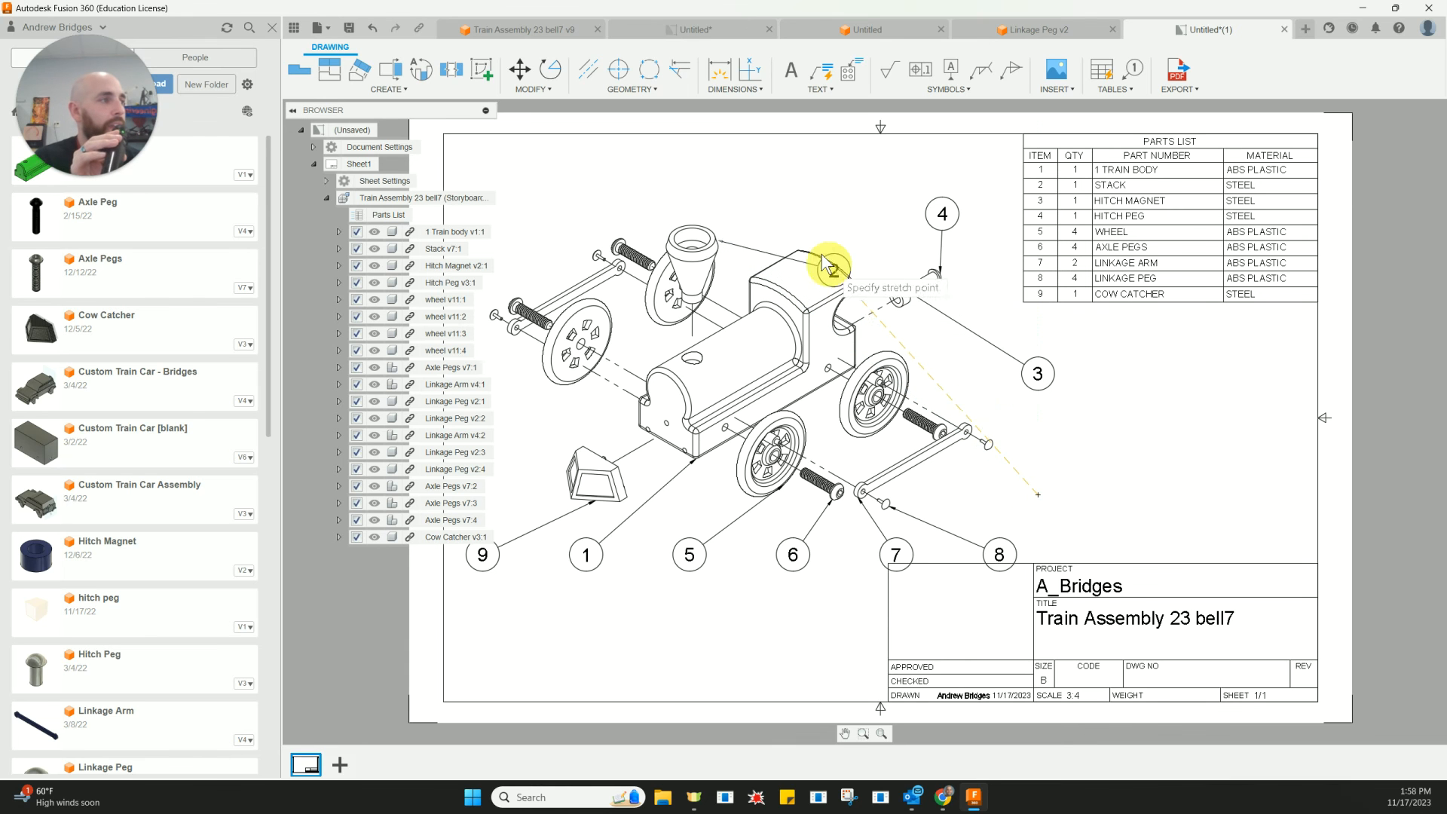
pyautogui.click(792, 182)
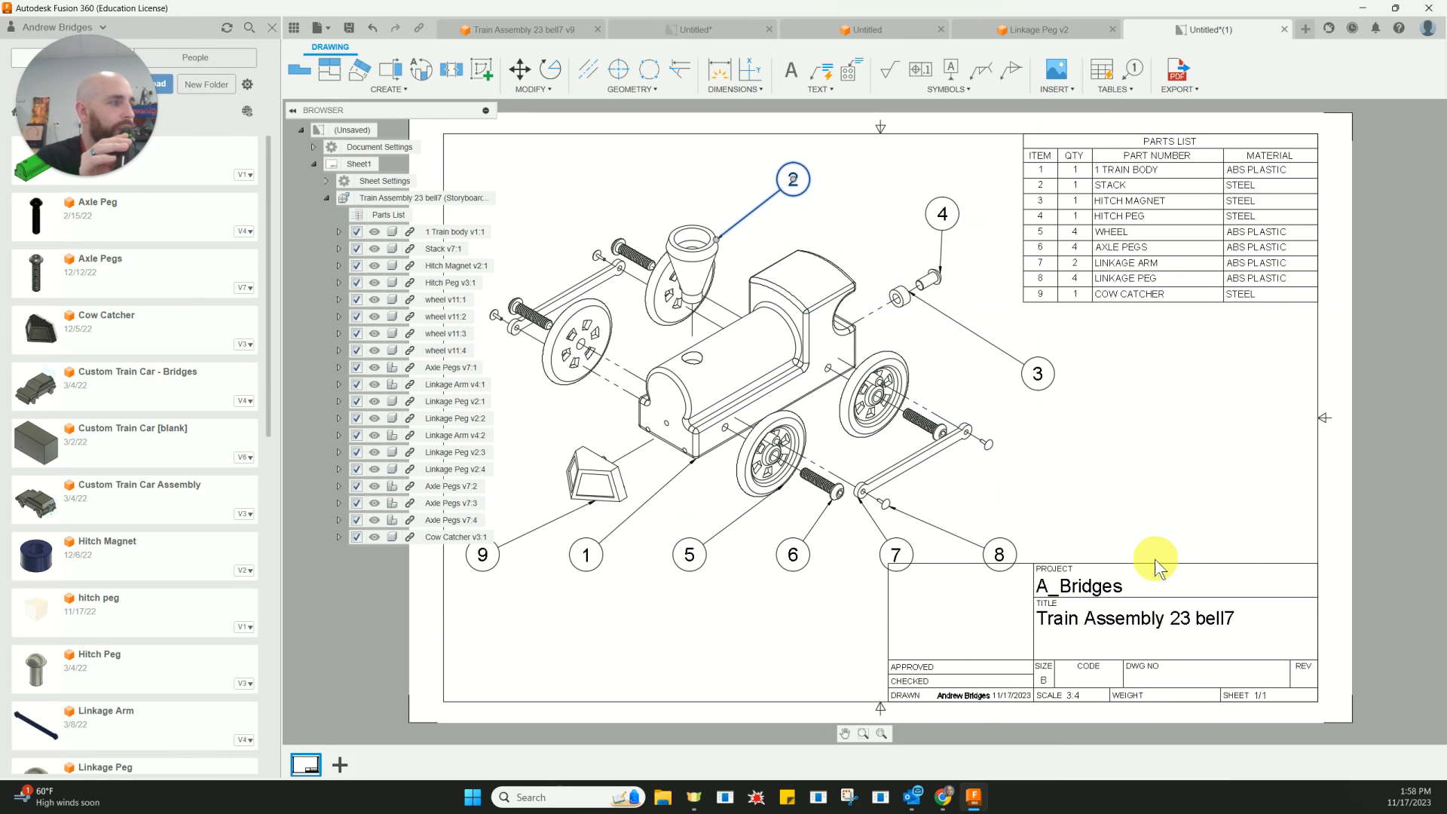
# Move balloon 7 to the right of the front linkage arm and attach its leader to the middle of the arm.
pyautogui.click(895, 555)
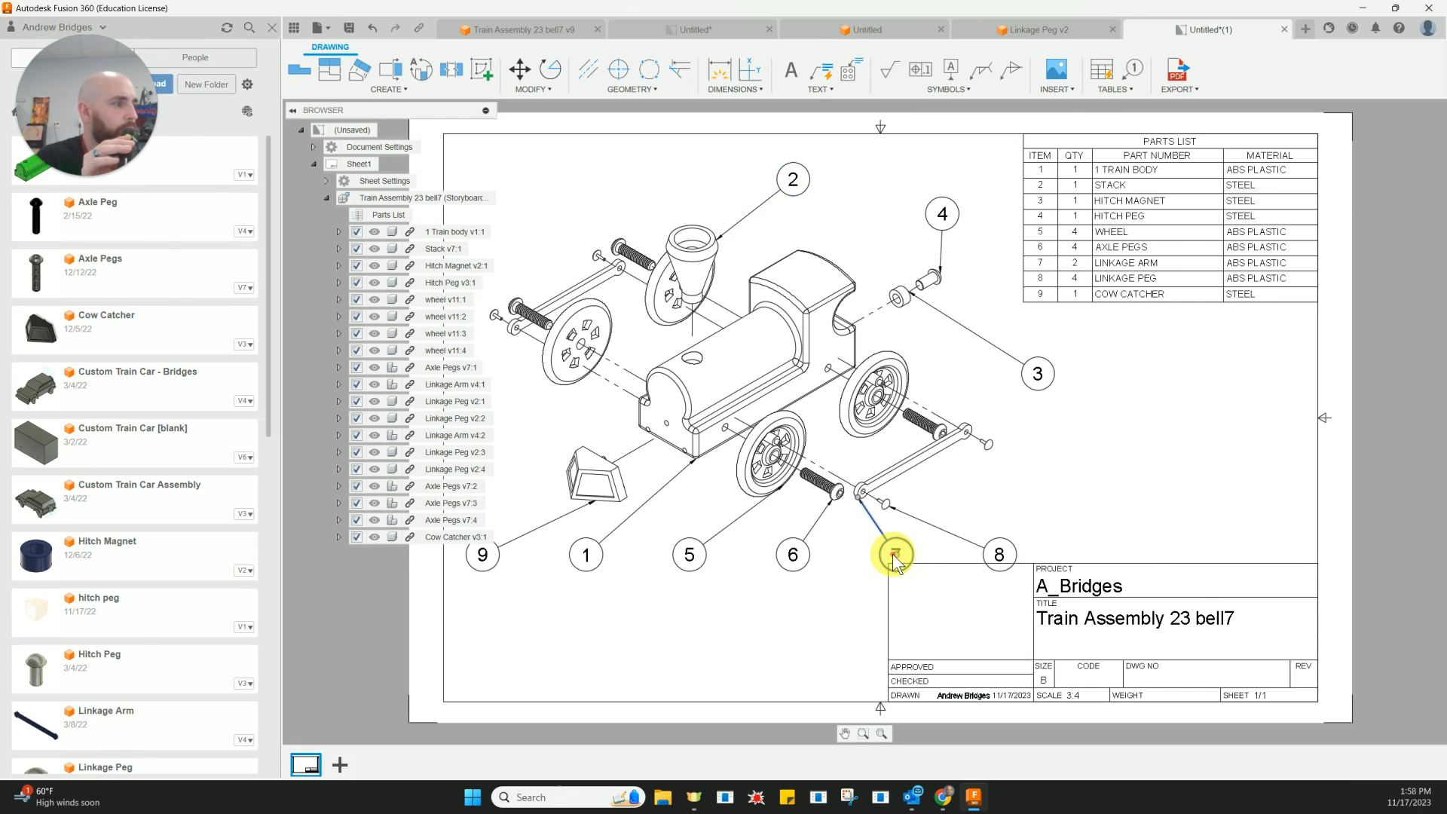
pyautogui.click(1032, 509)
pyautogui.click(860, 495)
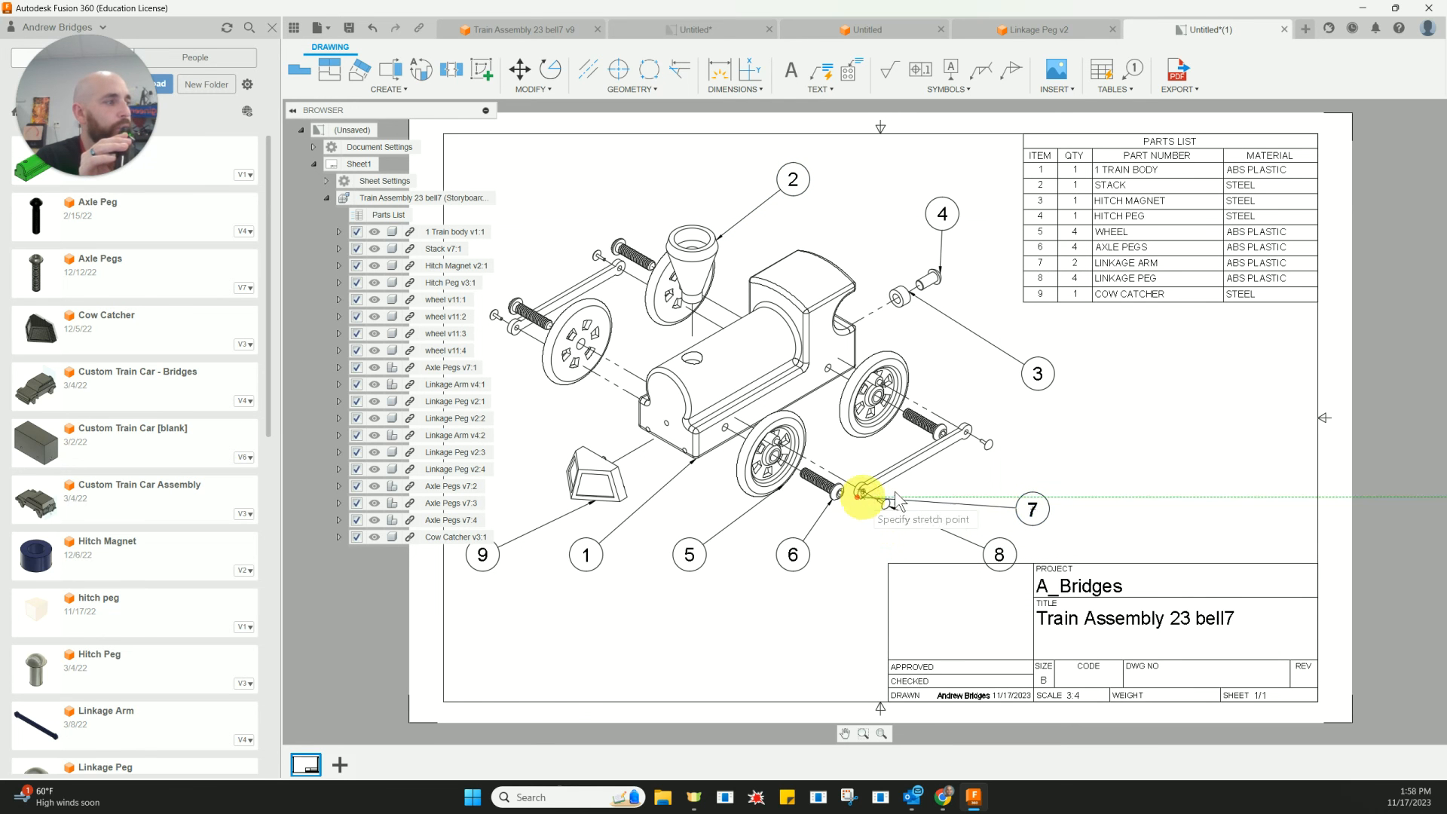
pyautogui.click(925, 461)
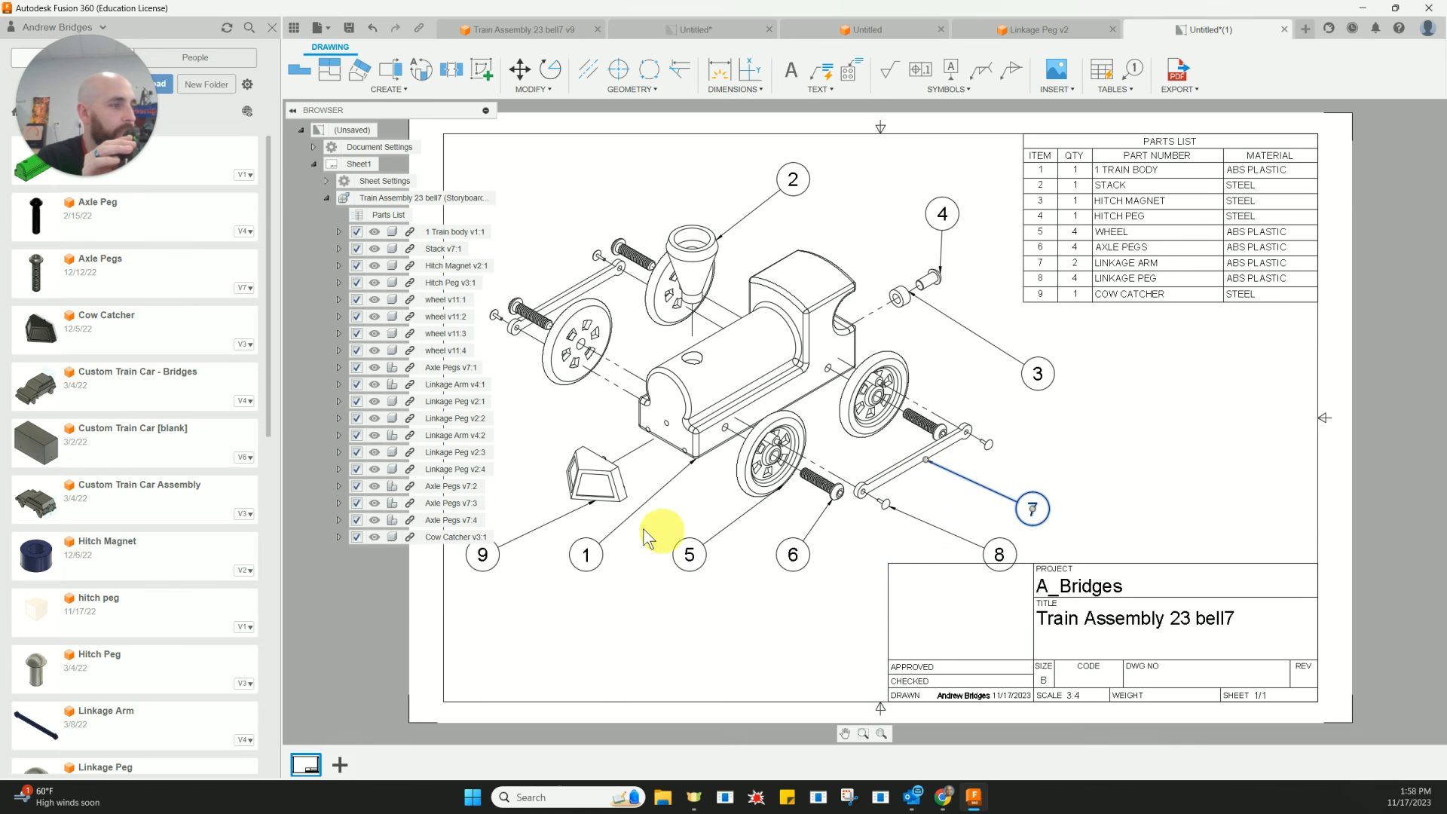
# Move balloon 1 slightly lower and attach its leader to the bottom front edge of the train body.
pyautogui.click(587, 562)
pyautogui.moveTo(588, 559); pyautogui.dragTo(604, 587)
pyautogui.moveTo(694, 458); pyautogui.dragTo(673, 447)
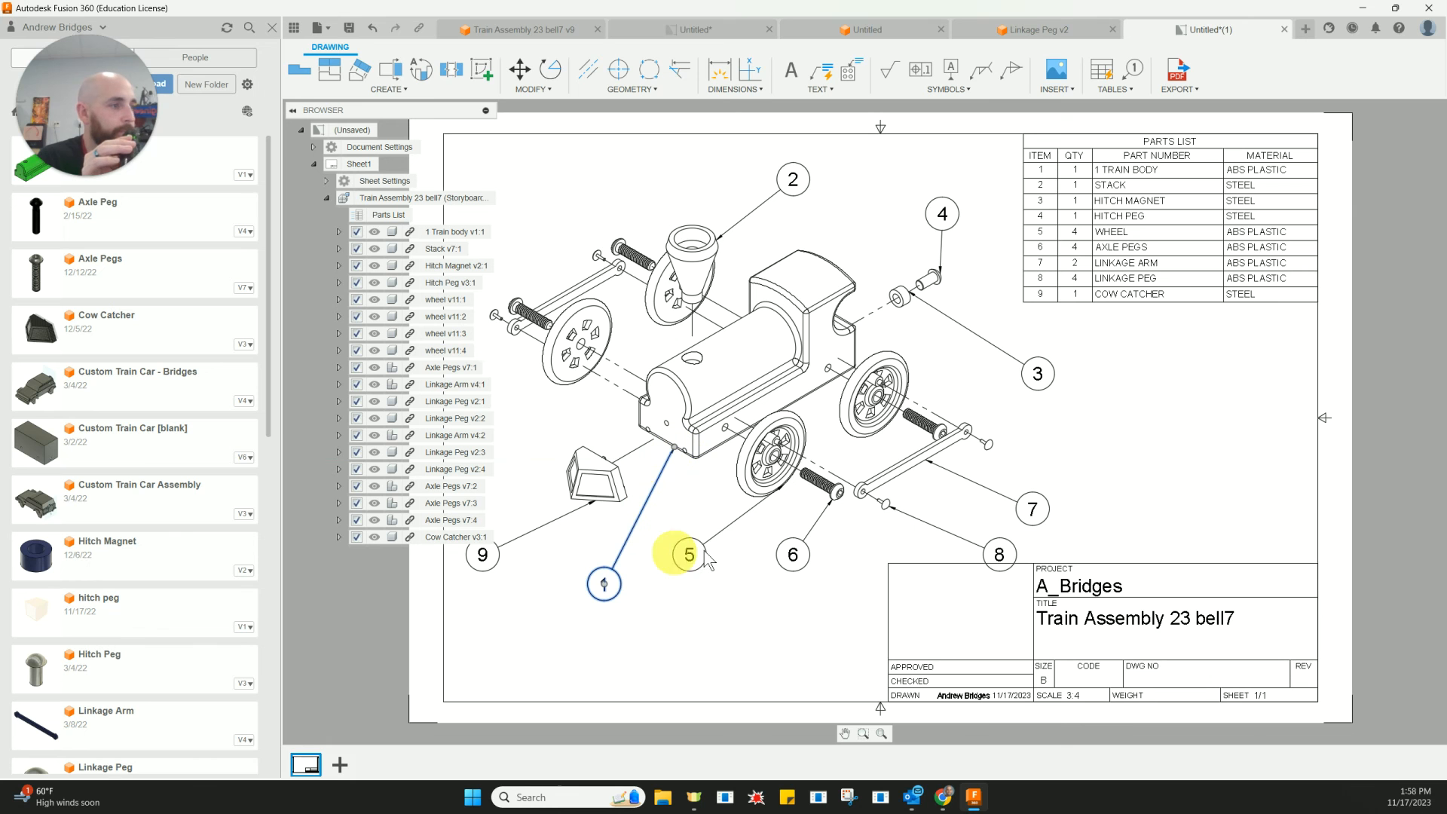
# Lower balloon 5 in line with balloon 1 and attach its leader to the bottom rim of the front wheel.
pyautogui.click(727, 528)
pyautogui.moveTo(687, 562); pyautogui.dragTo(694, 604)
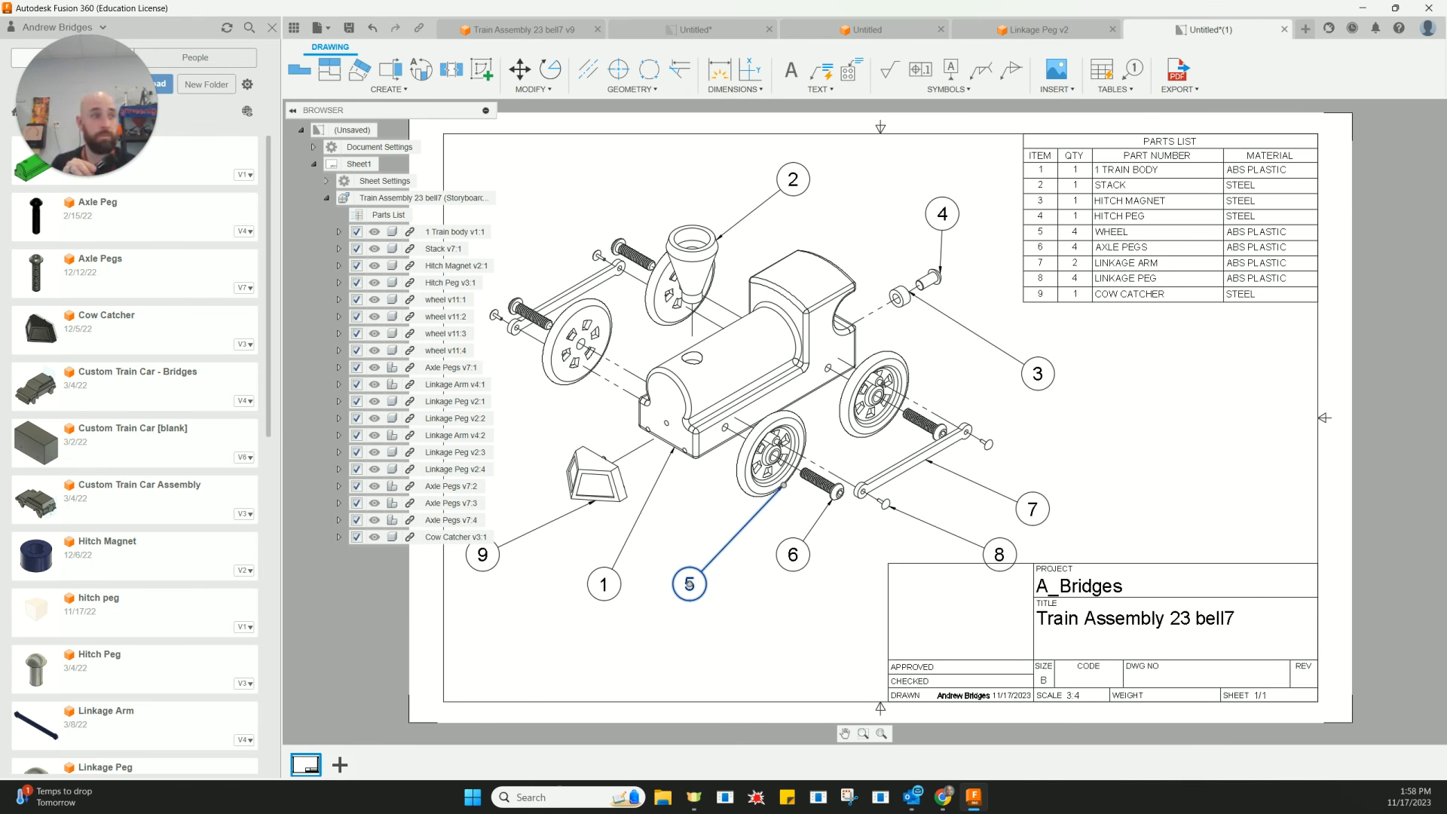
pyautogui.click(784, 485)
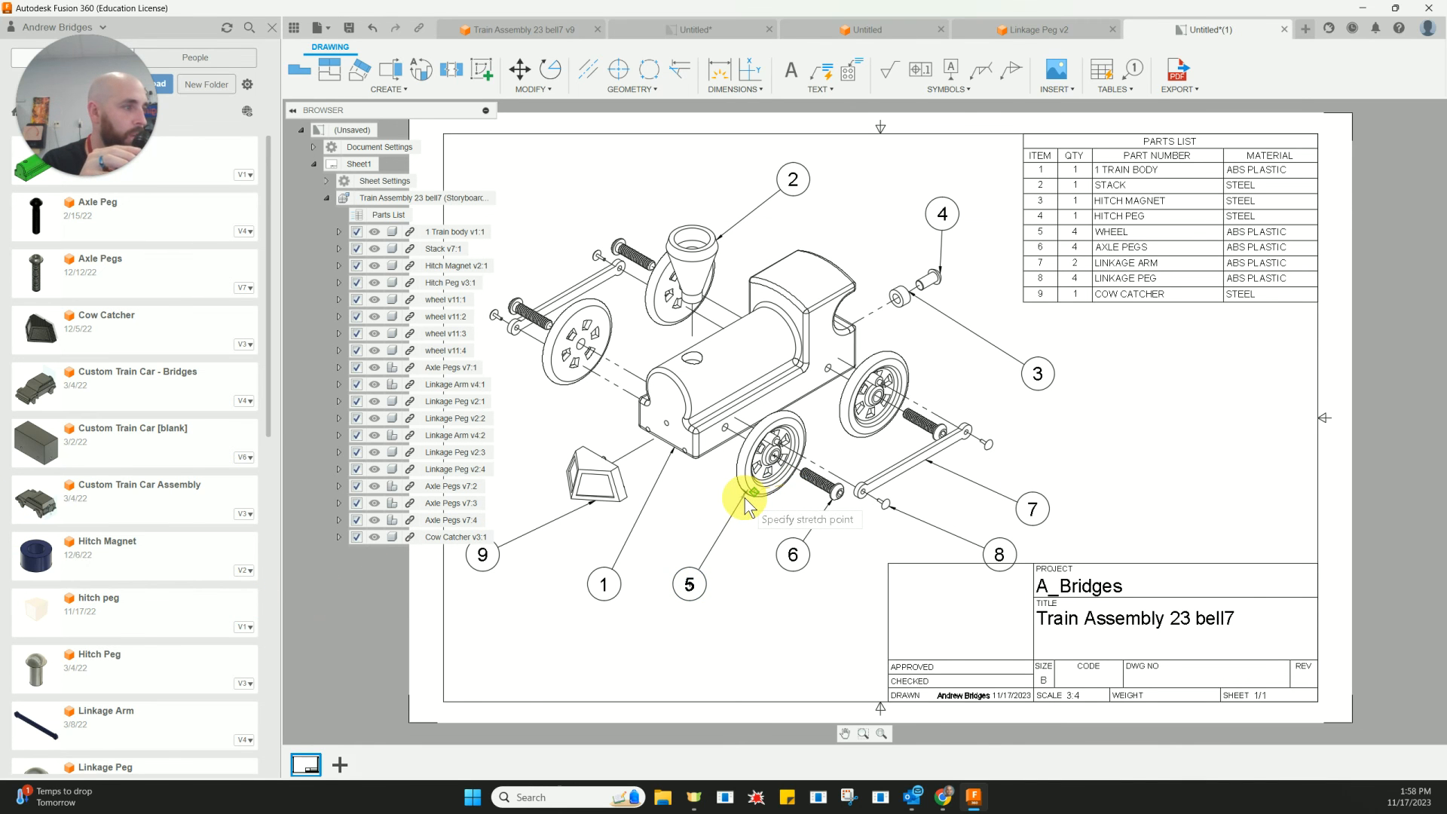
pyautogui.click(752, 494)
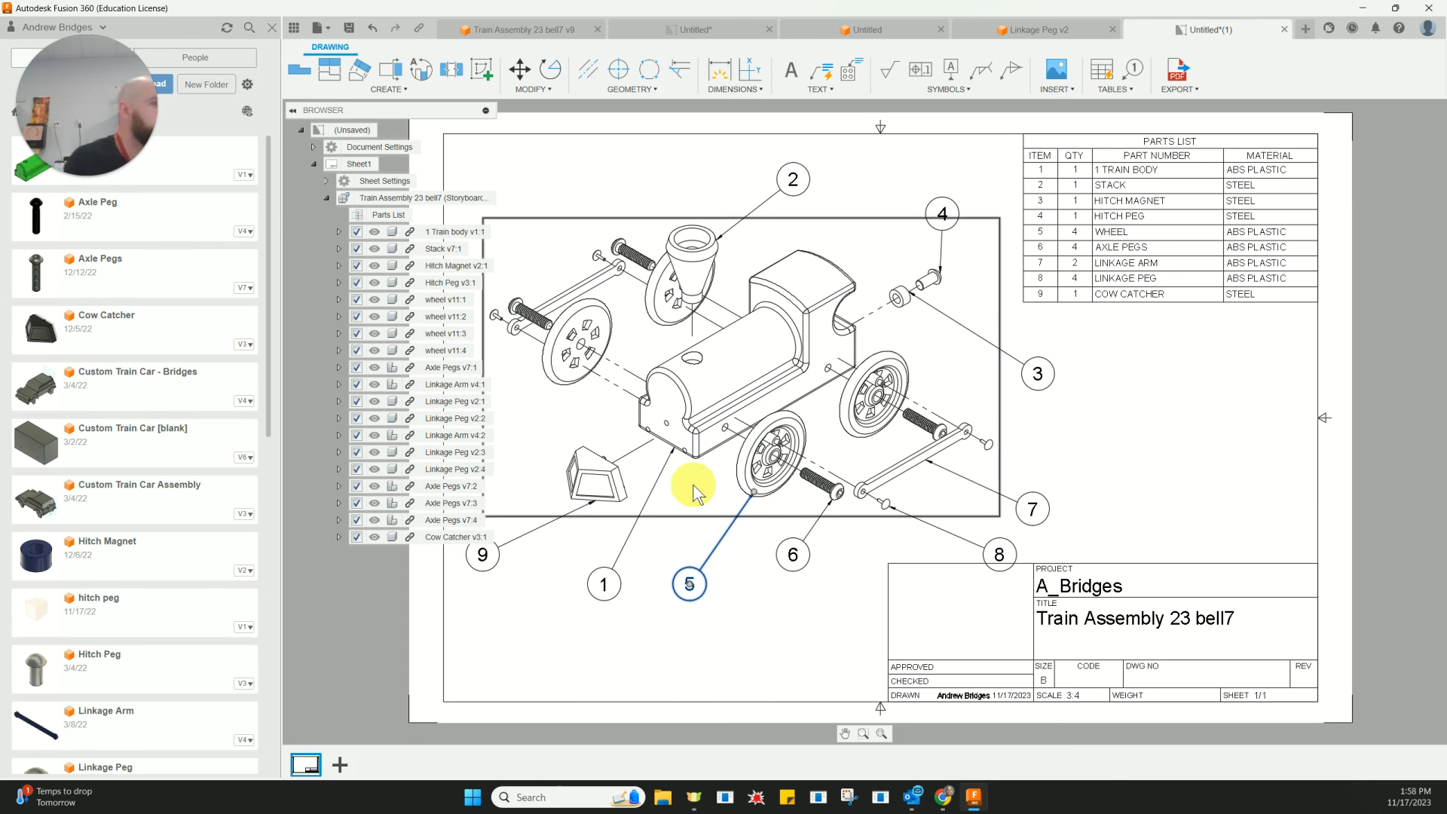
# Reattach balloon 9's leader to the left edge of the cow catcher.
pyautogui.click(549, 519)
pyautogui.click(597, 502)
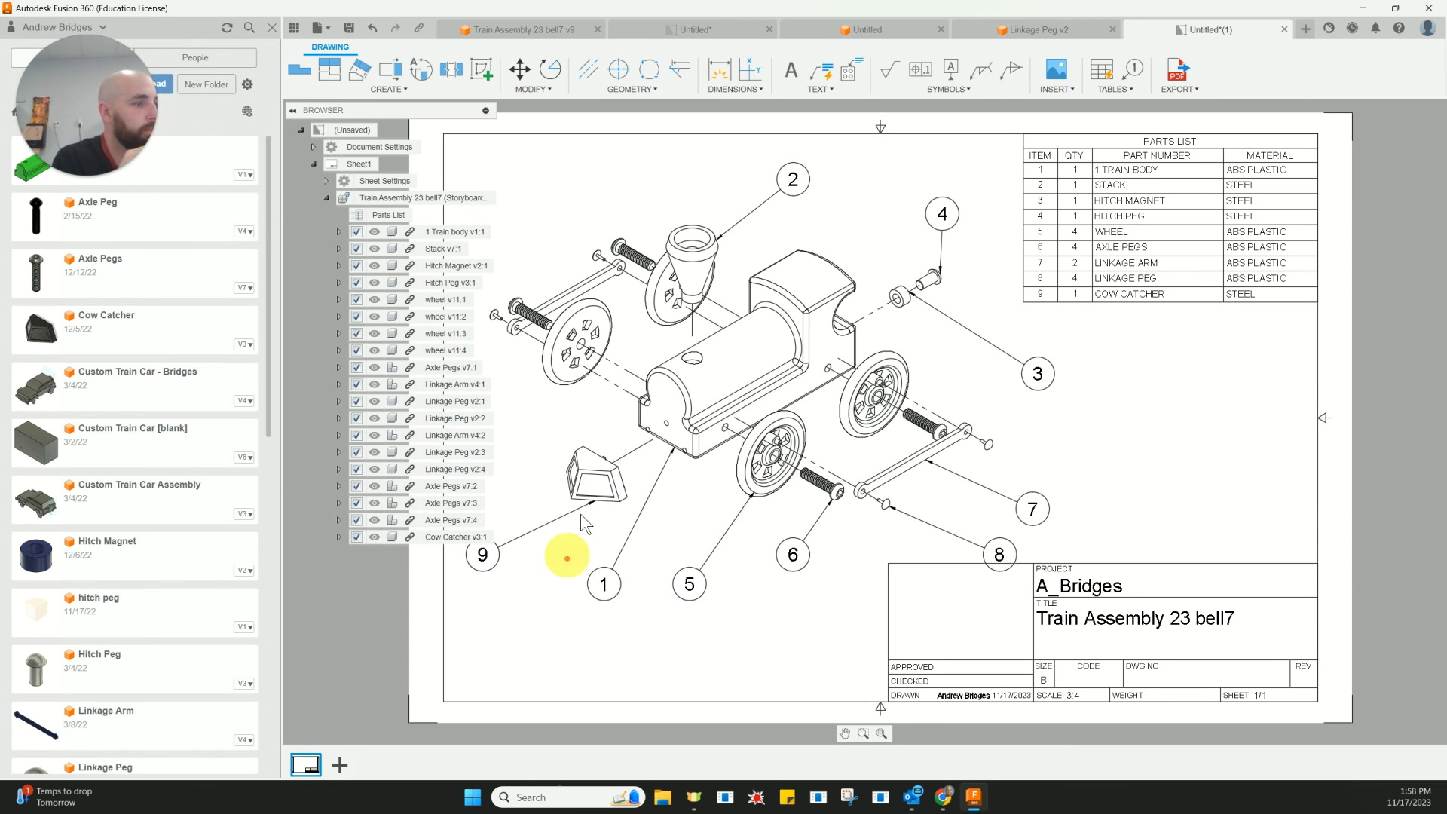
pyautogui.click(590, 498)
pyautogui.click(597, 501)
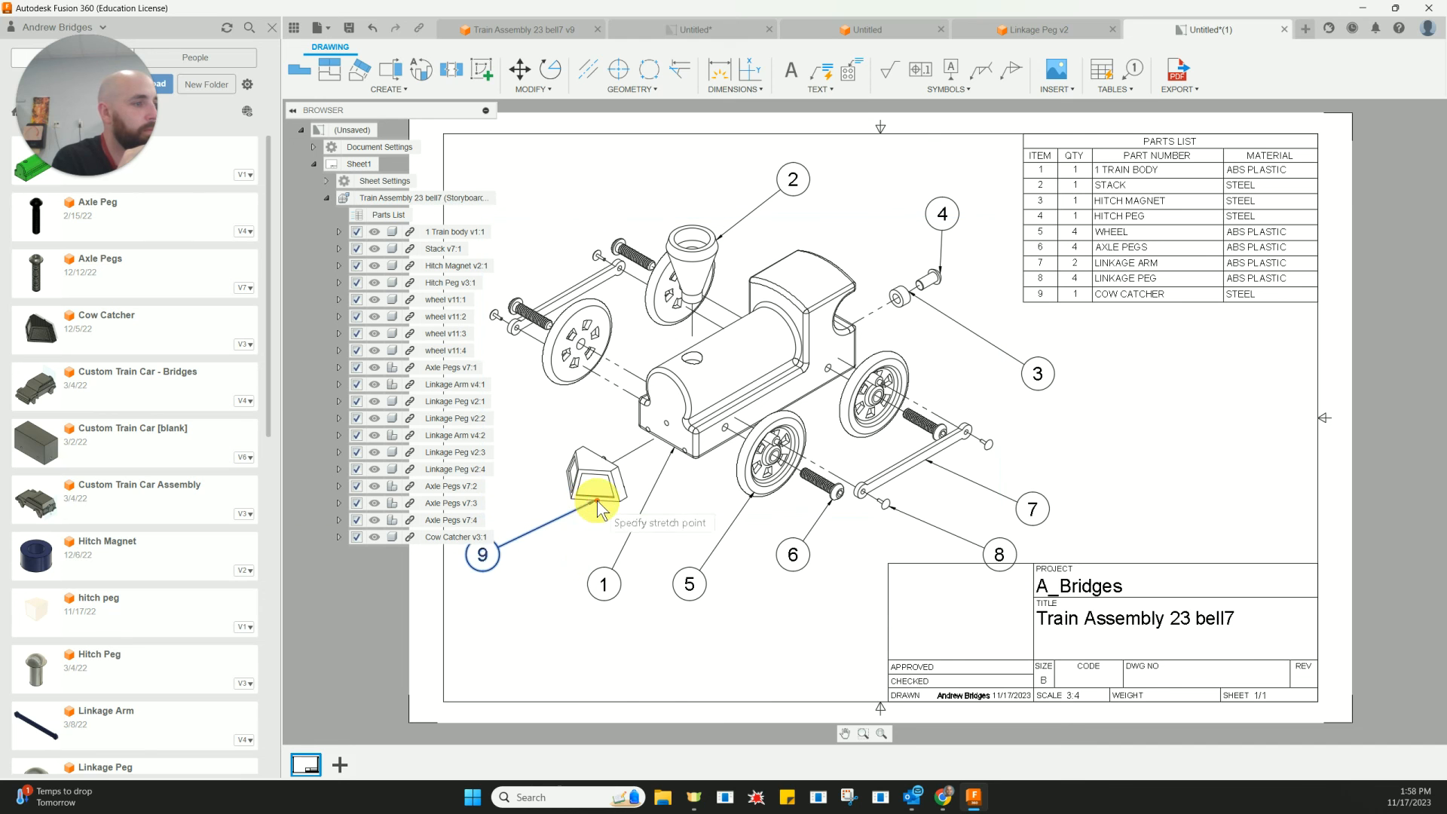
pyautogui.click(565, 486)
pyautogui.click(566, 575)
# Move balloon 8 closer to the linkage peg, clear of the title block.
pyautogui.scroll(-2, 630, 648)
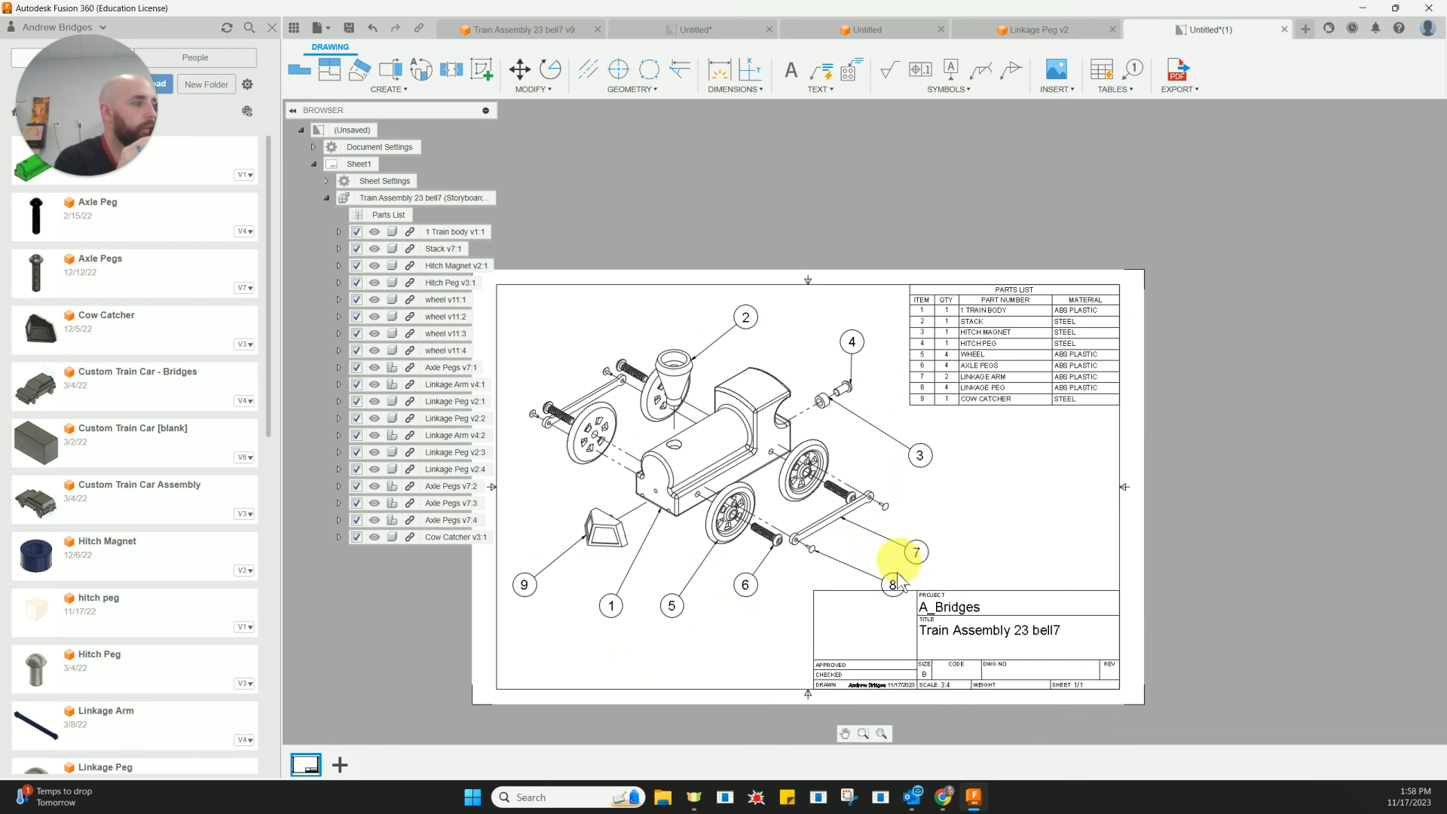
pyautogui.moveTo(894, 585); pyautogui.dragTo(873, 575)
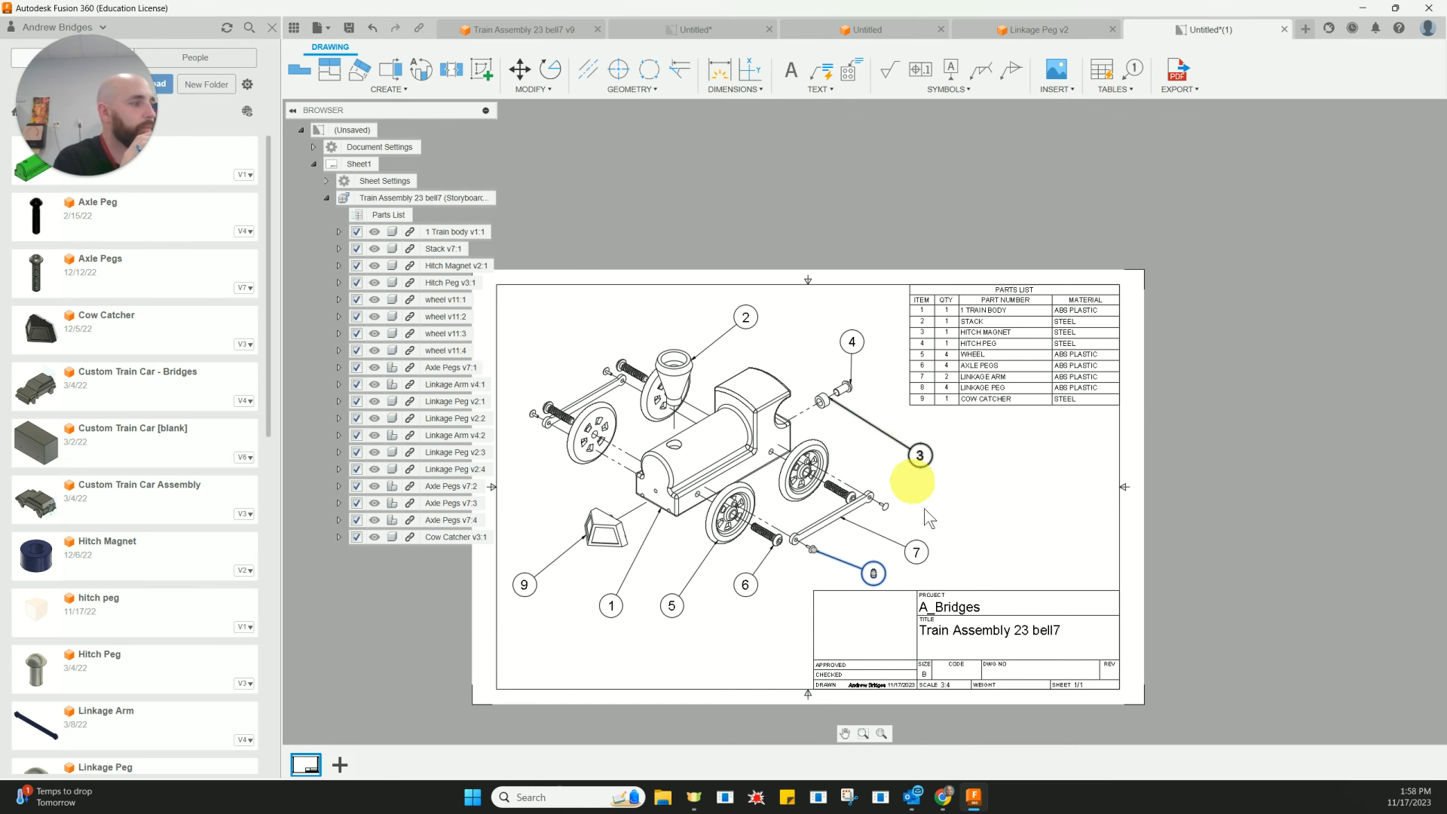
pyautogui.click(1016, 486)
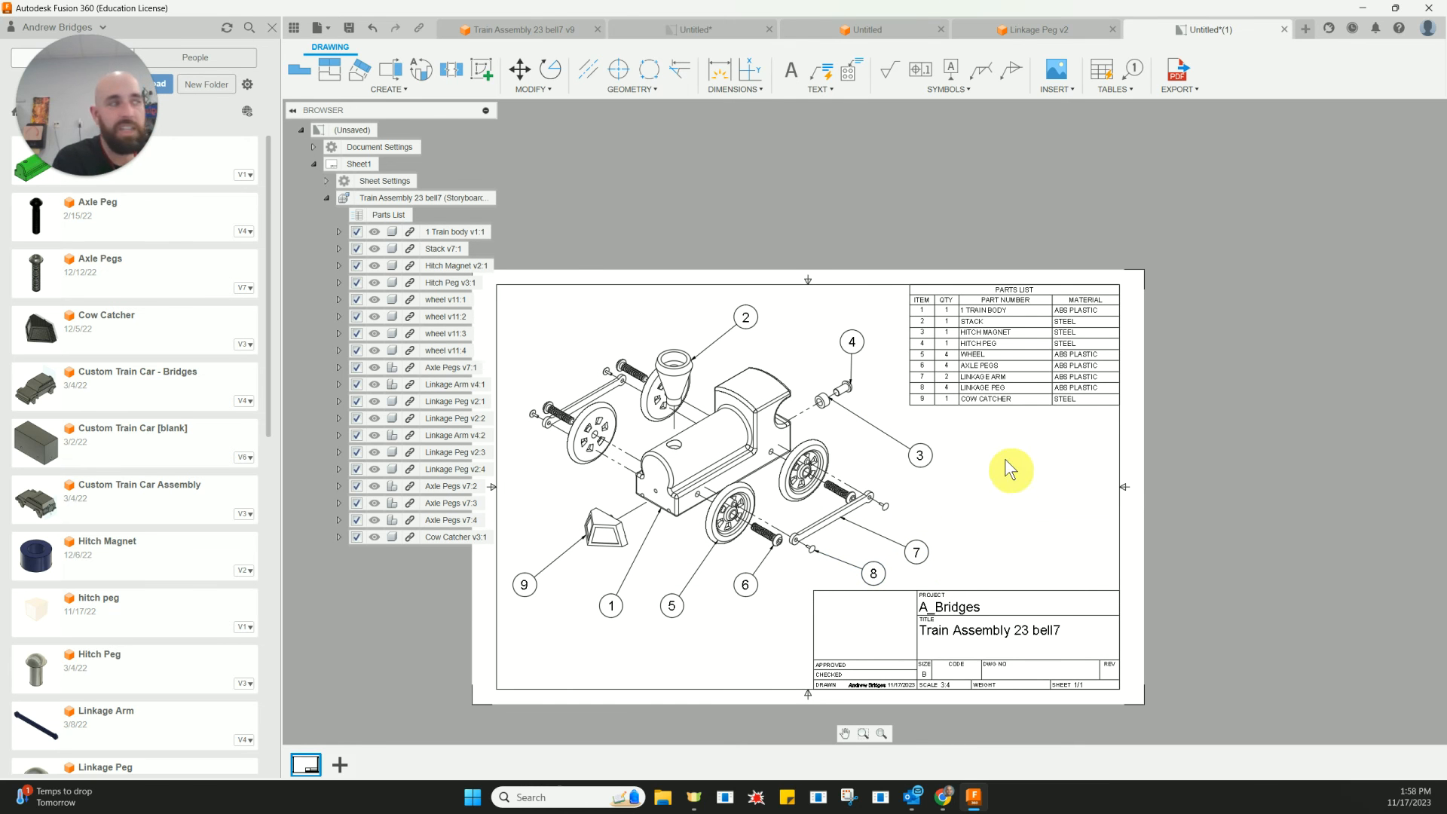
# Adjust the tip of balloon 3's leader so it points to the edge of the hitch magnet.
pyautogui.click(829, 404)
pyautogui.scroll(3, 826, 401)
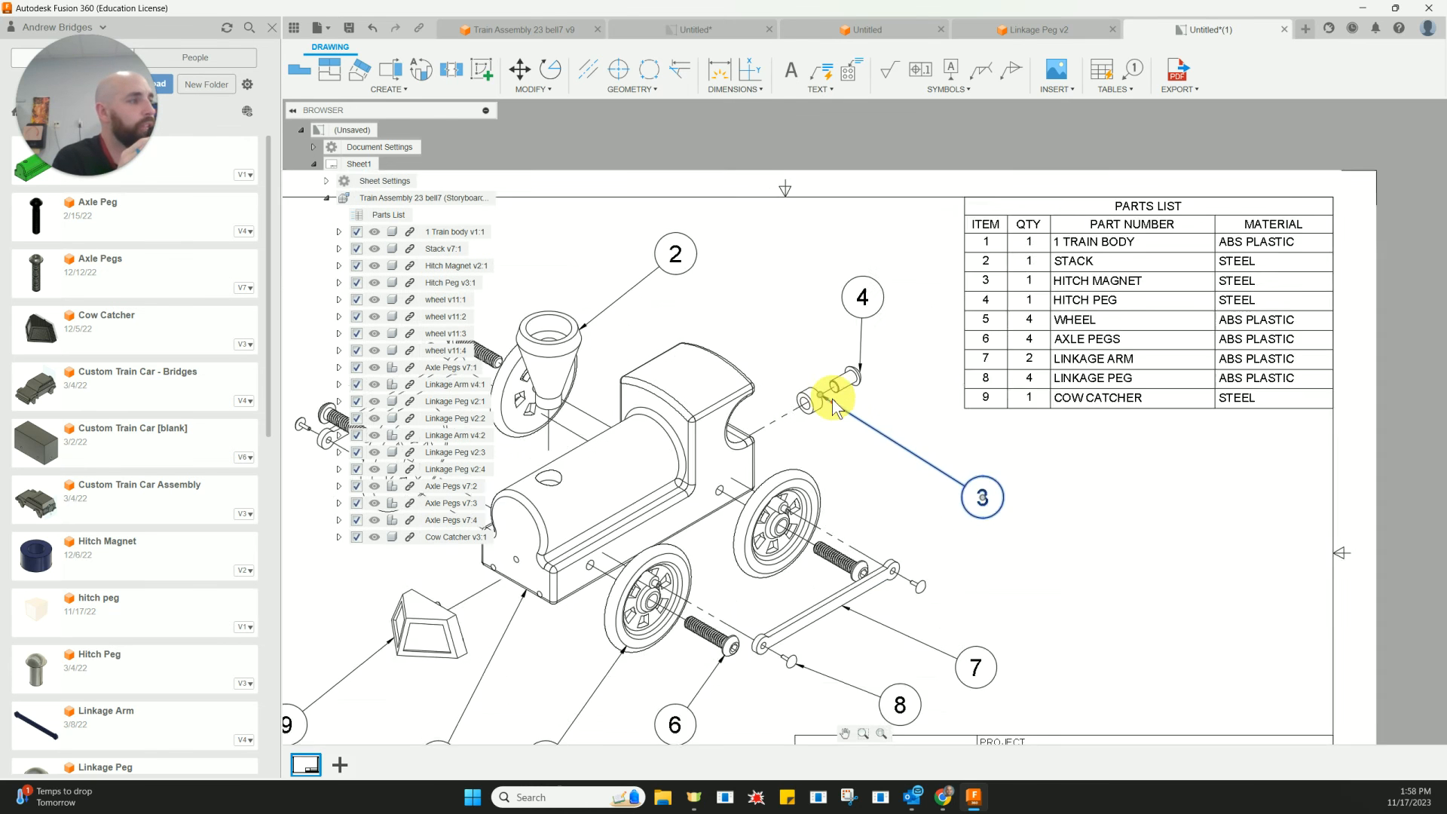
pyautogui.click(819, 394)
pyautogui.click(820, 407)
pyautogui.scroll(-3, 1070, 528)
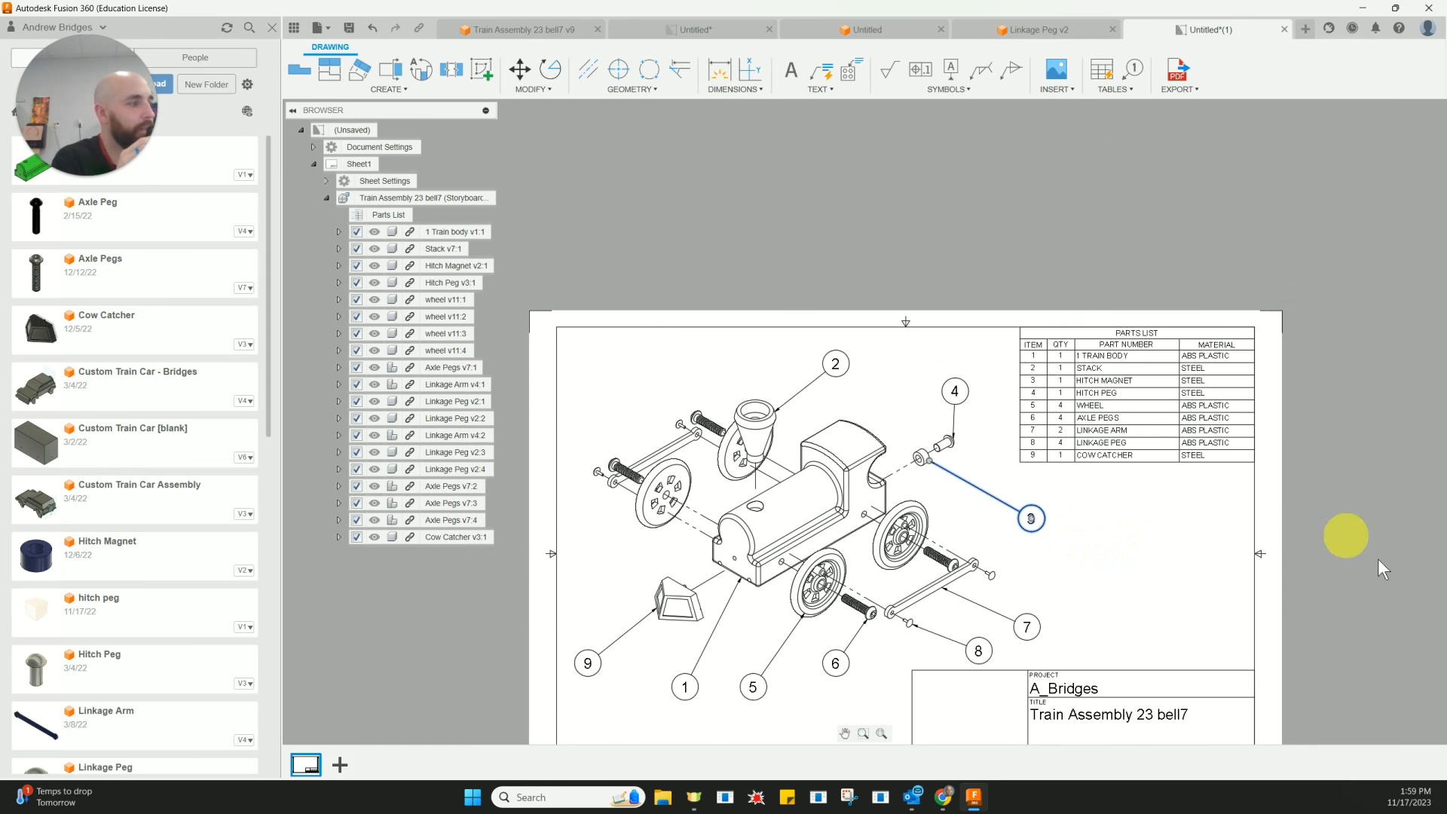
pyautogui.moveTo(1376, 564); pyautogui.dragTo(1345, 413, button='middle')
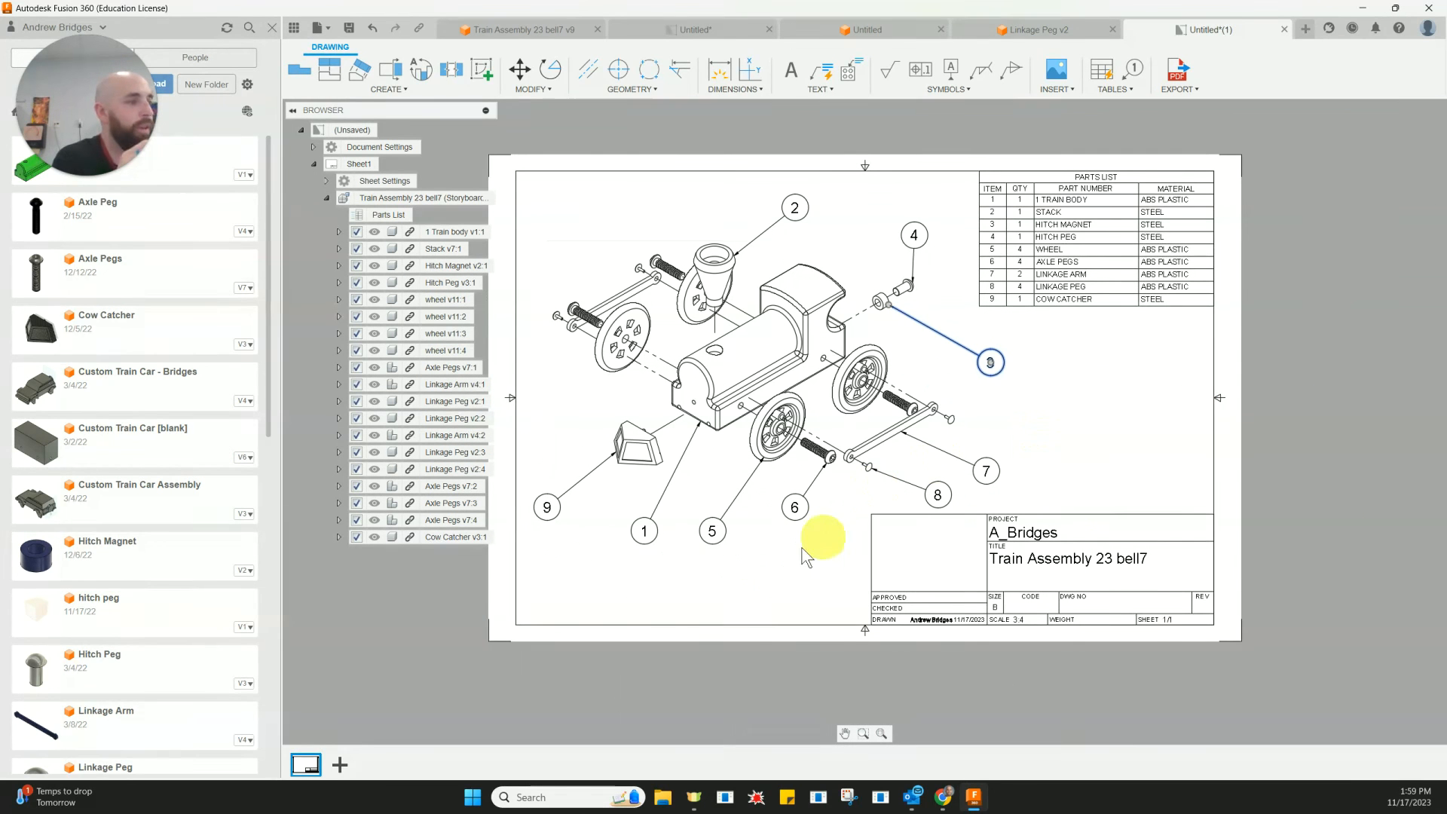